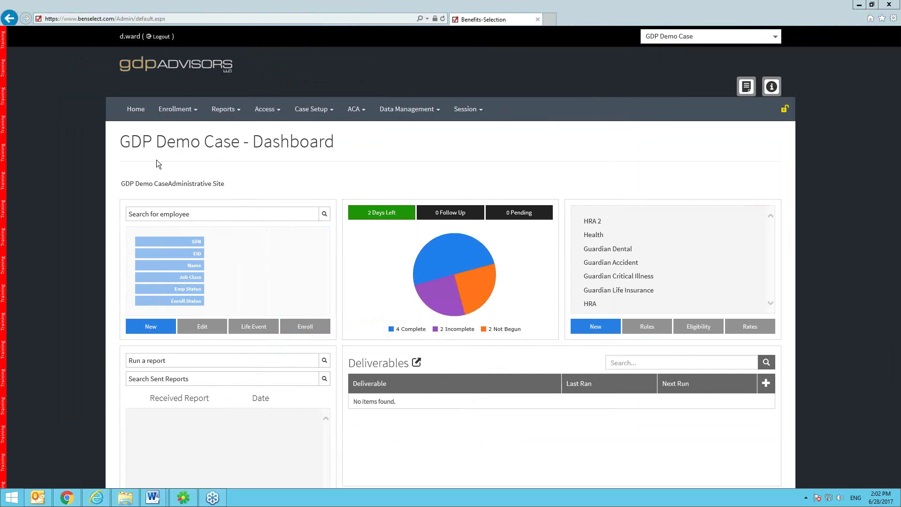
- Open the page for creating a new report and go to its template name and description fields
click(237, 109)
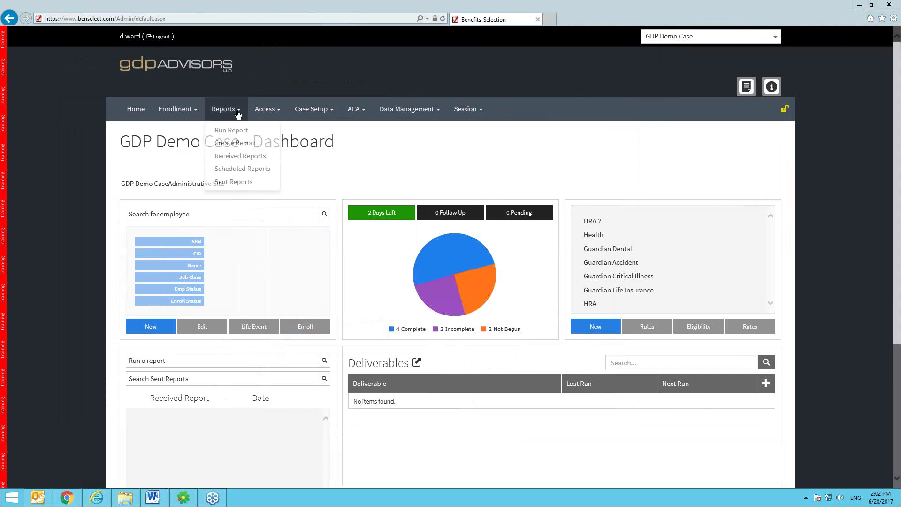
click(236, 145)
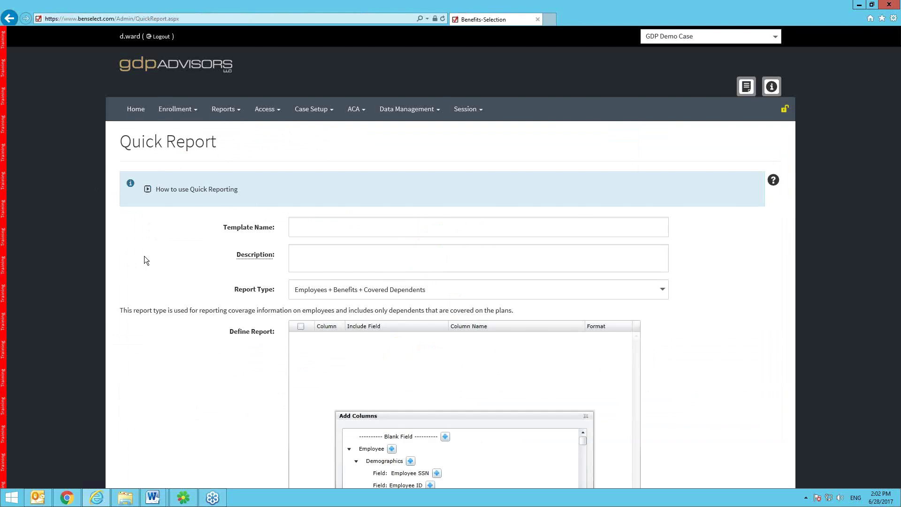
scroll(141, 265, down, 3)
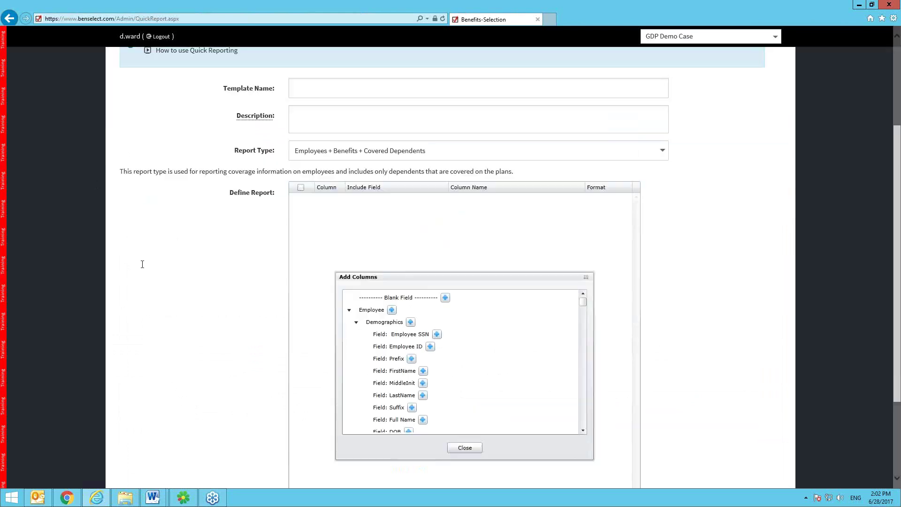
click(321, 91)
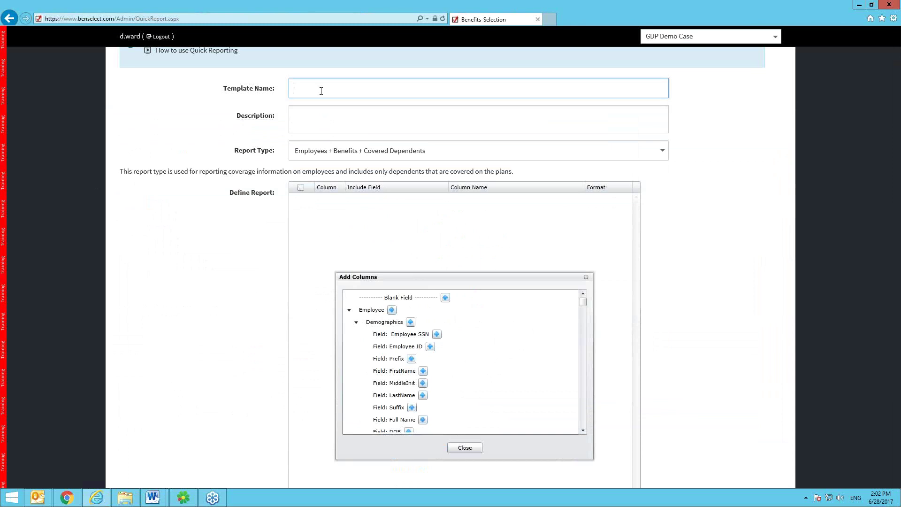
click(315, 123)
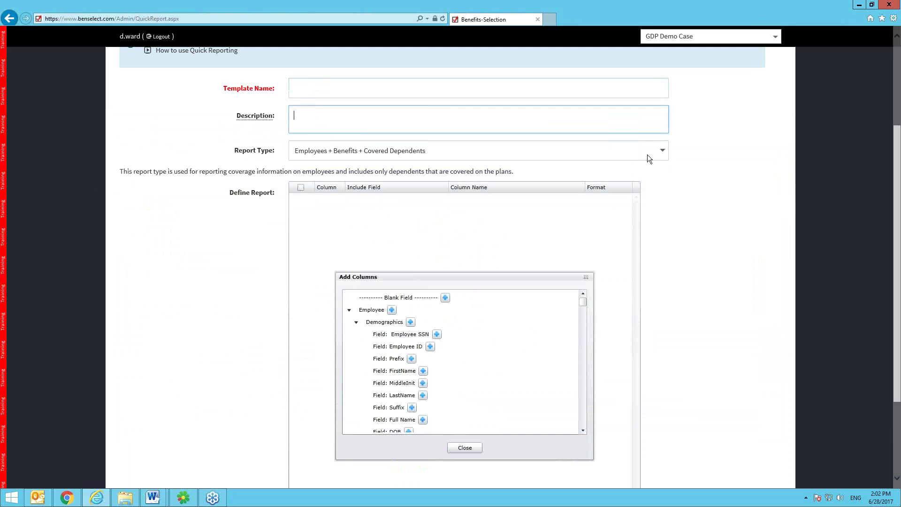
- Review the available report types and choose Employees + Benefits + Covered Dependents
click(659, 150)
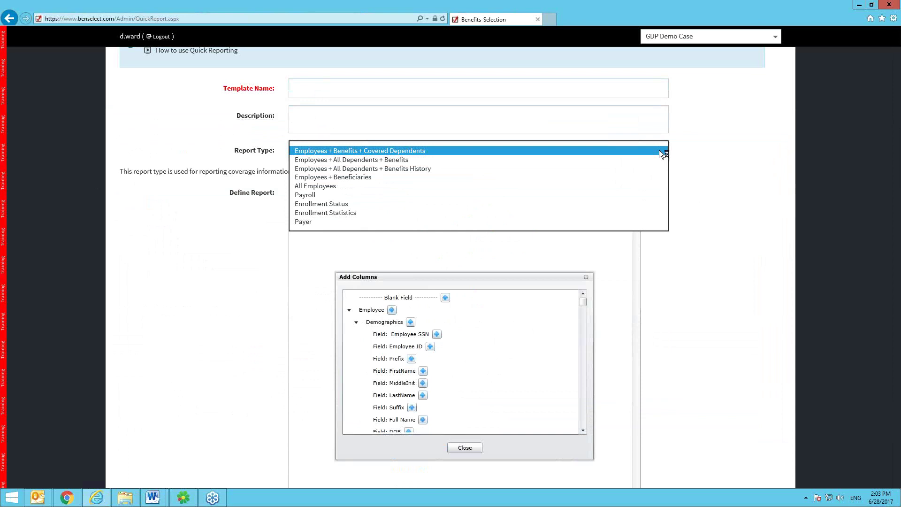
click(441, 154)
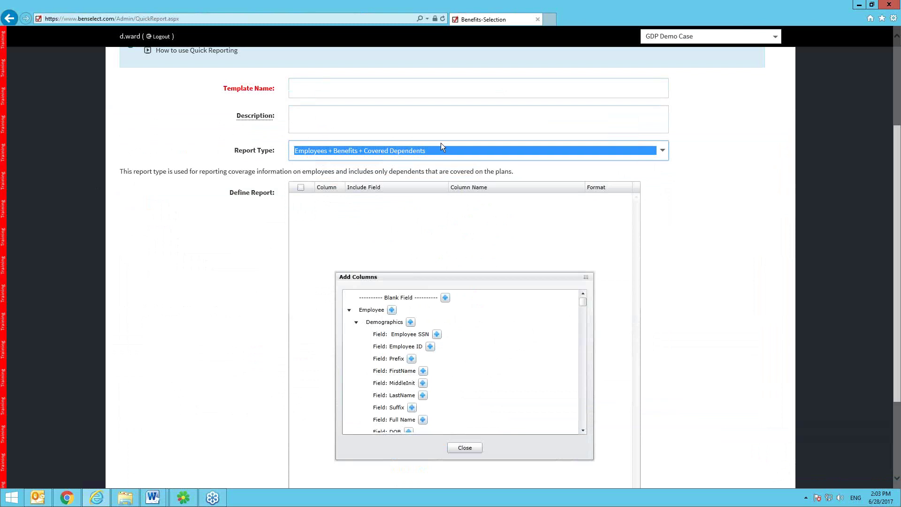
click(663, 150)
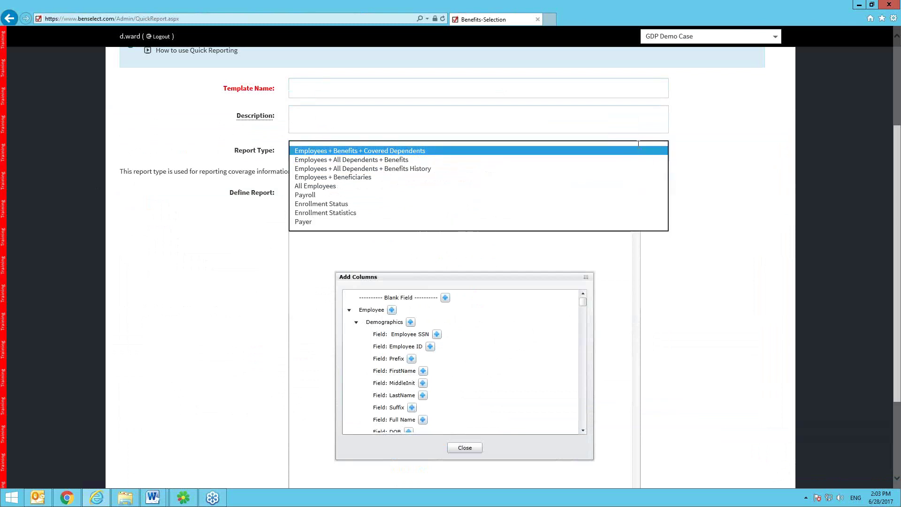
click(334, 153)
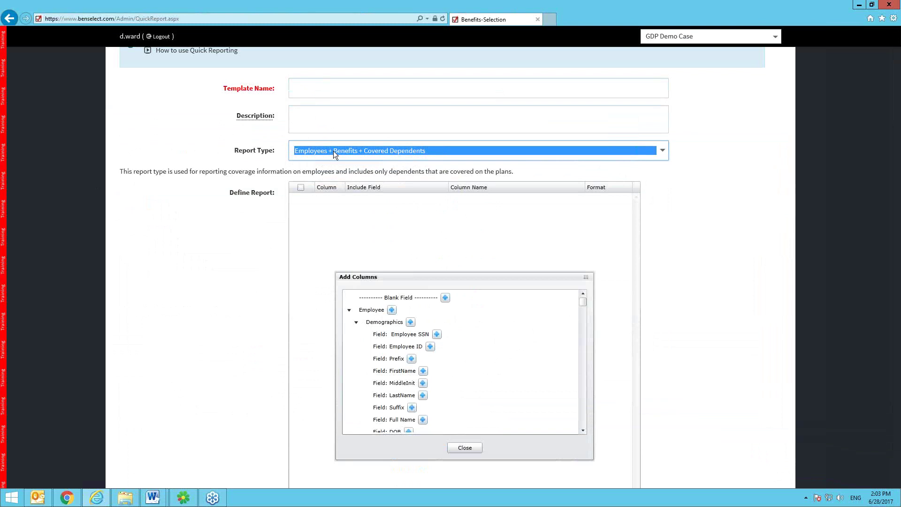
- Name the report template GDP DEMO REPORT
click(293, 86)
text(G)
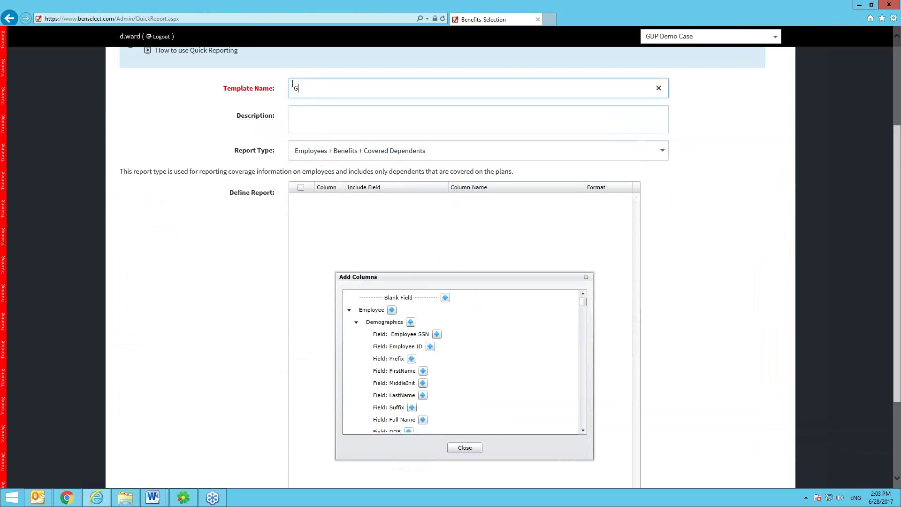
text(DP DEMO )
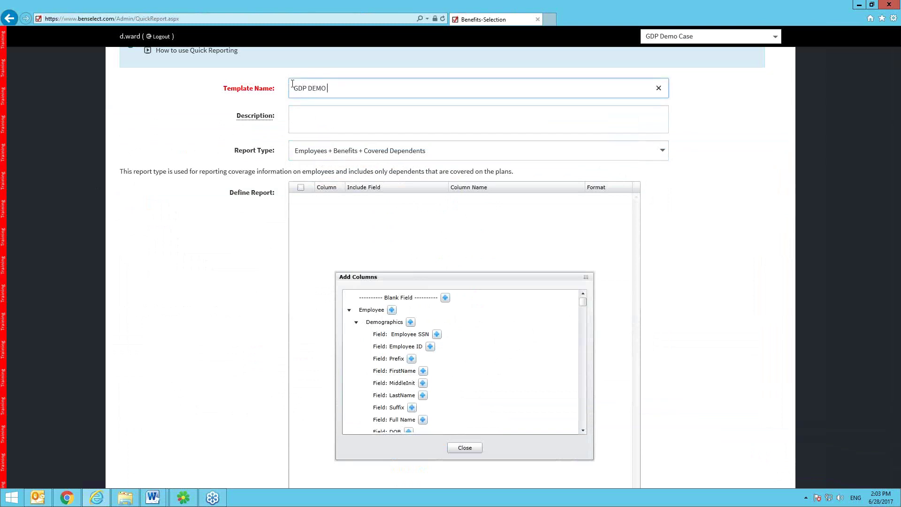
text(REPORT)
click(261, 250)
- Add the Employee SSN, FirstName, MiddleInit and LastName demographic fields as report columns
scroll(260, 246, down, 3)
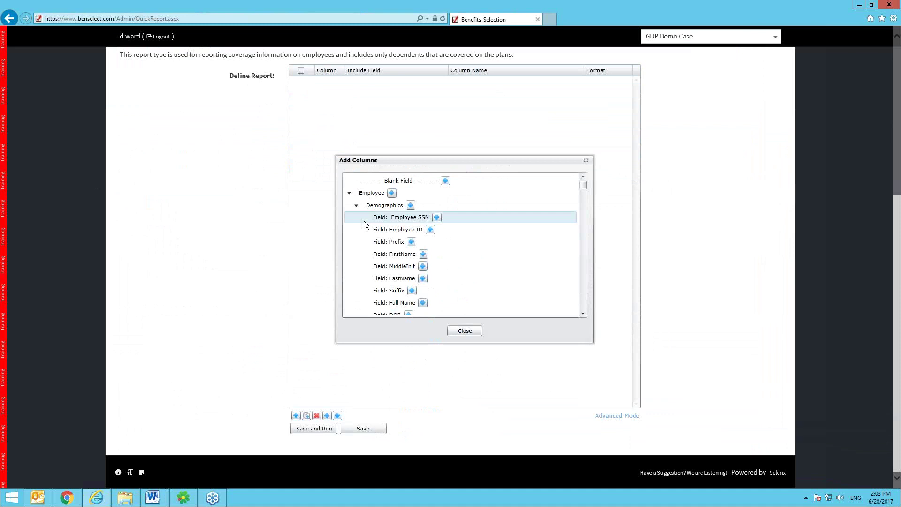
drag(504, 159, 503, 137)
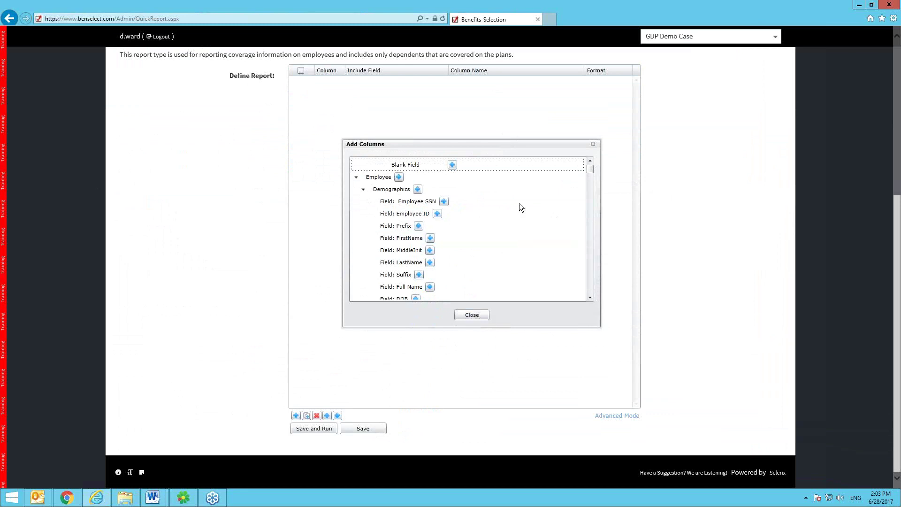
click(443, 201)
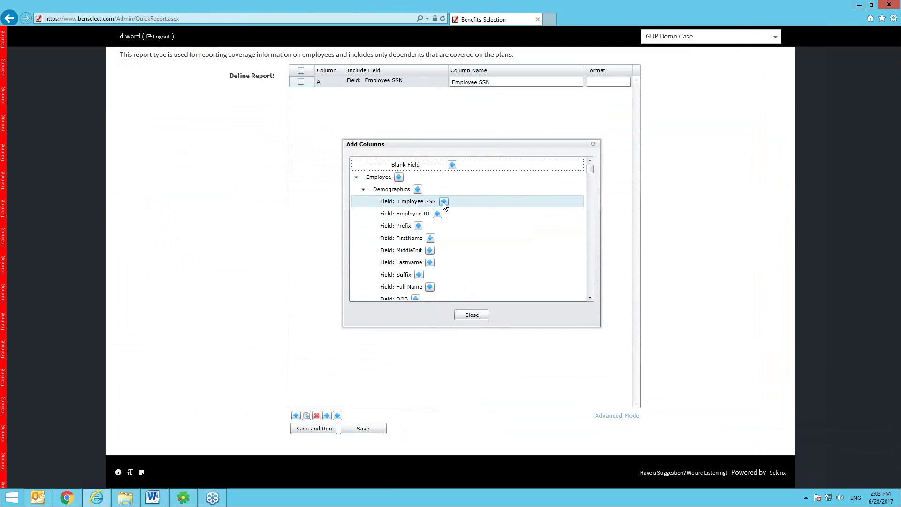
click(430, 238)
click(430, 251)
click(430, 262)
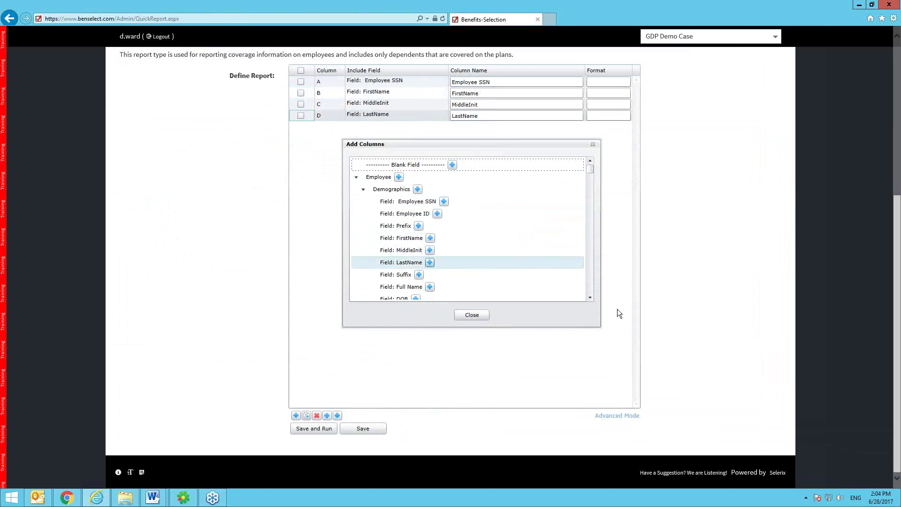
- Add the employee DOB field as a report column
click(590, 298)
click(590, 298)
click(590, 298)
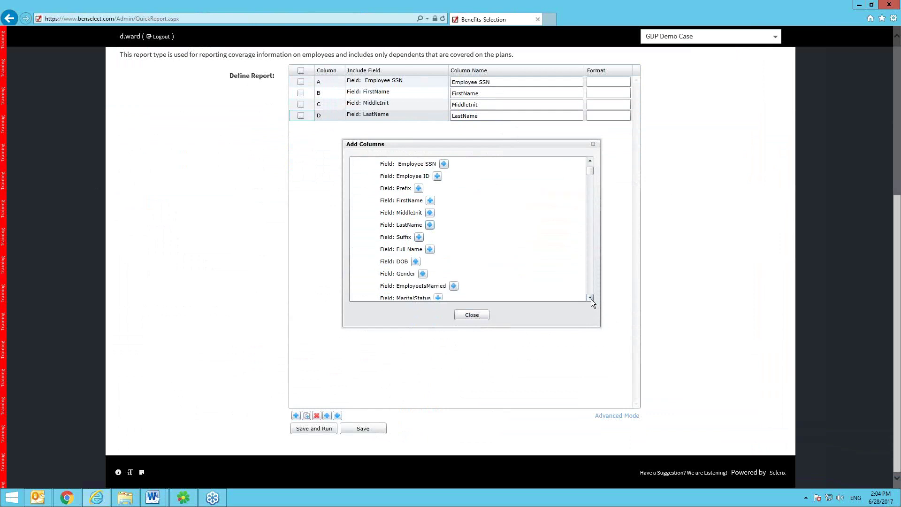
click(590, 299)
click(416, 247)
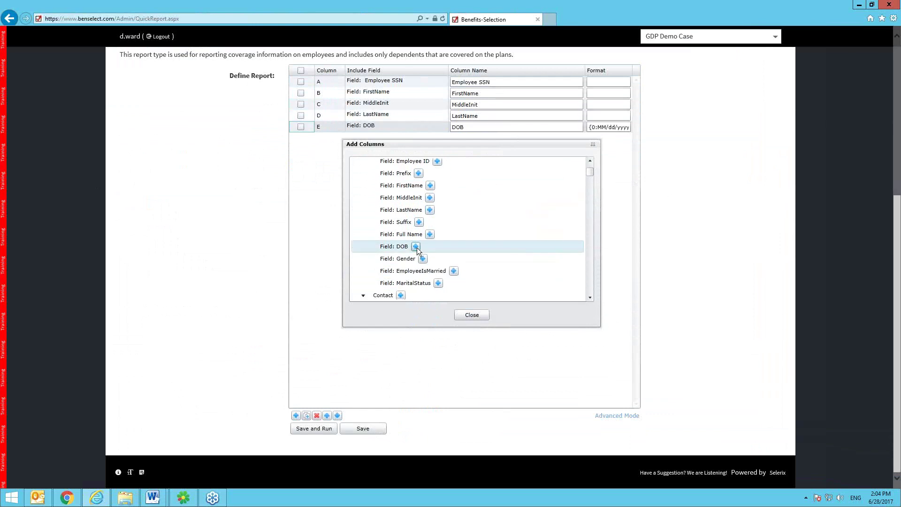
- Add the employee's entire Contact field group to the report columns
click(590, 298)
click(590, 297)
click(590, 297)
click(590, 298)
click(591, 298)
click(590, 297)
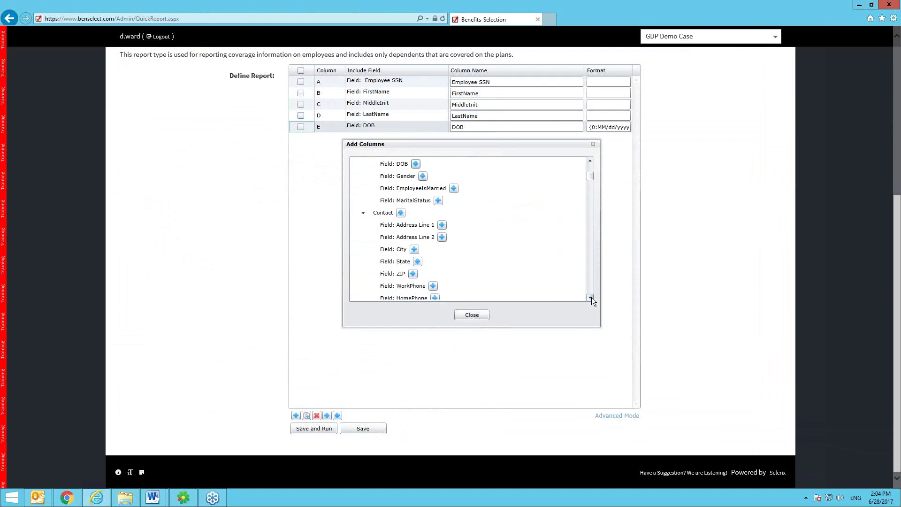
click(590, 298)
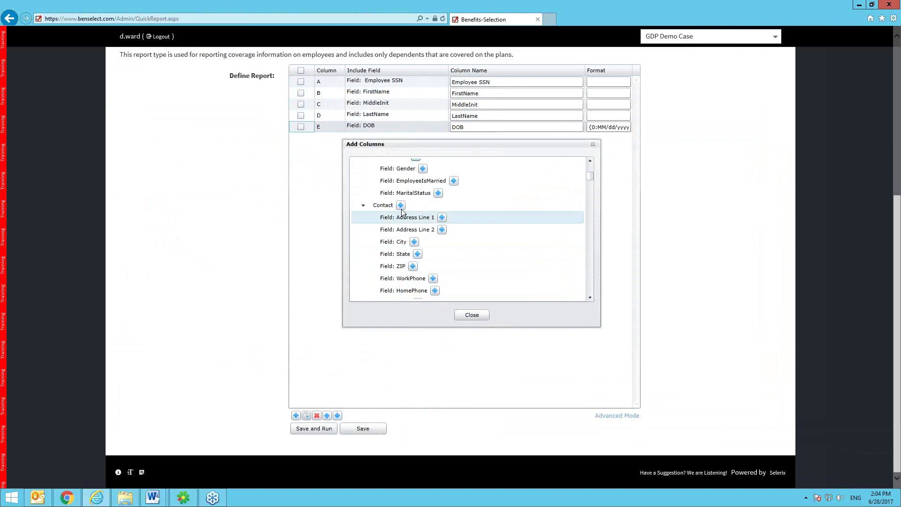
click(589, 299)
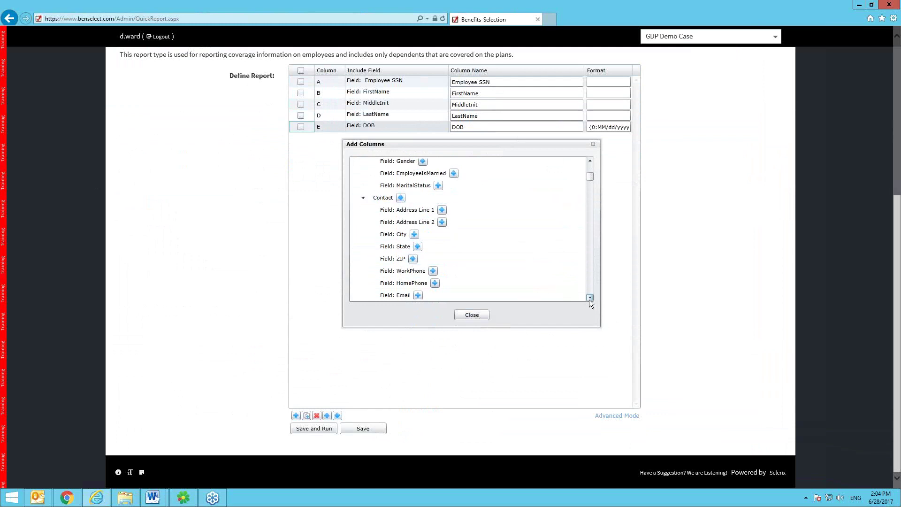
click(400, 197)
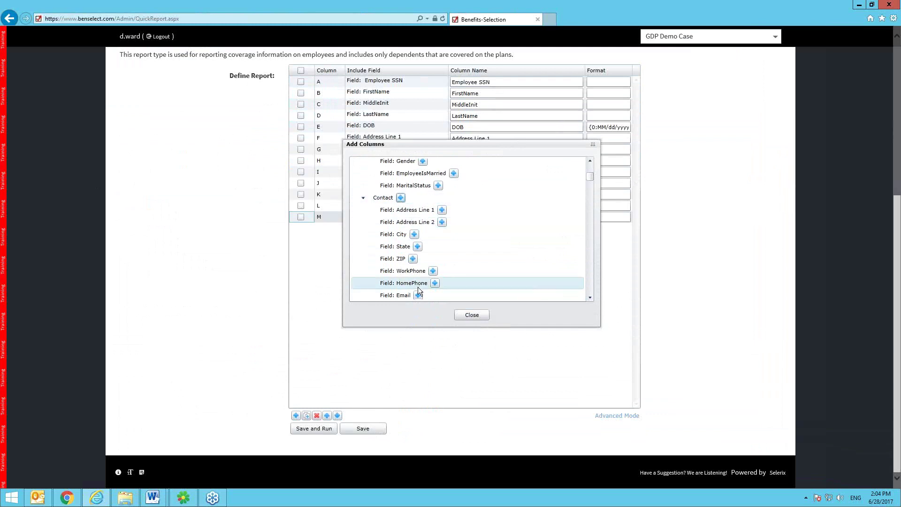
- Add the Job Class and Date of Hire fields from the Employment group as report columns
click(590, 298)
click(590, 298)
click(590, 297)
click(590, 297)
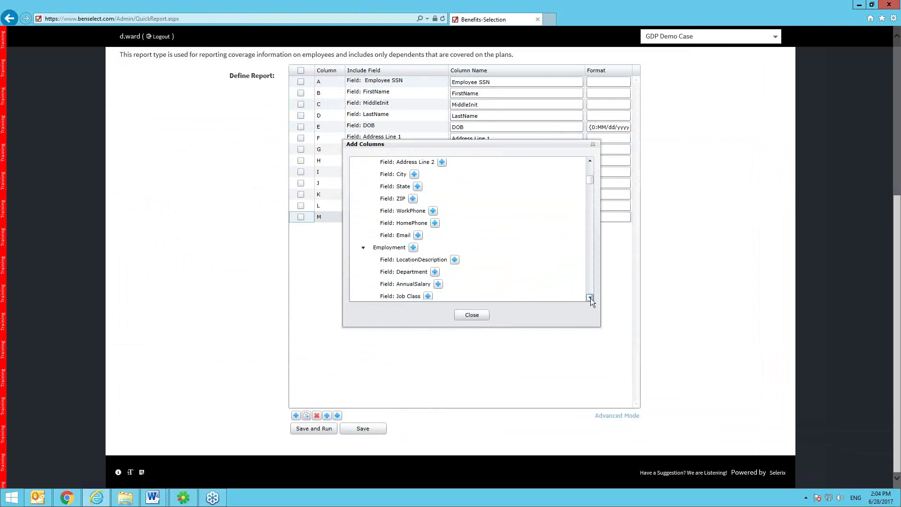
click(590, 297)
click(590, 298)
click(590, 297)
click(590, 297)
click(590, 298)
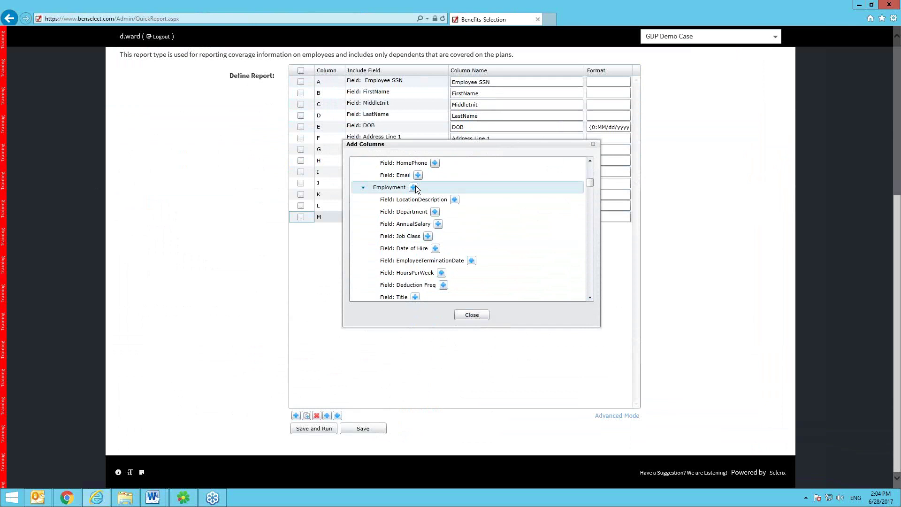
click(426, 237)
click(435, 249)
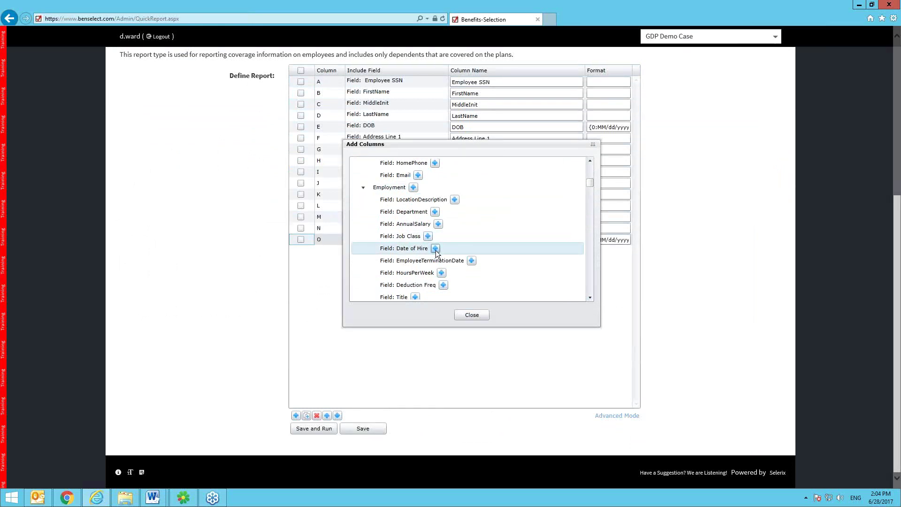
- Examine the remaining fields of the Employment group and the fields of the Other group available for the report
click(590, 297)
click(591, 298)
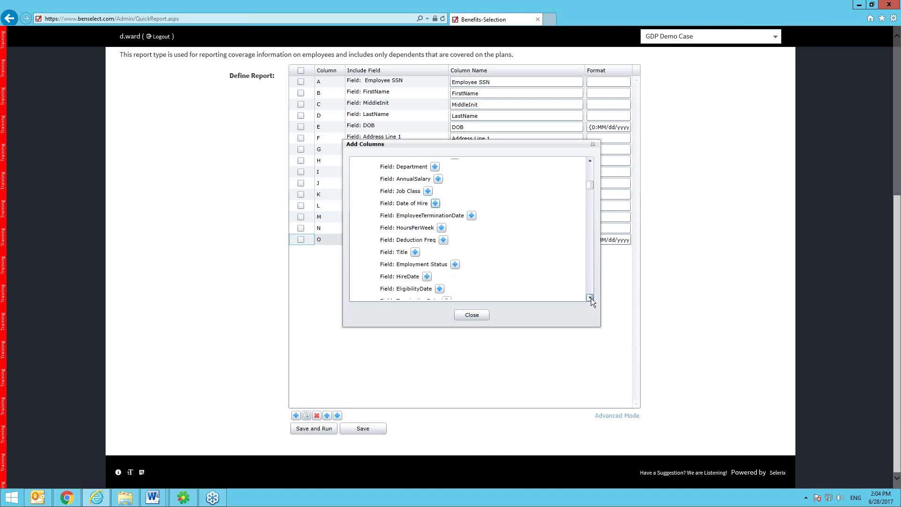
click(590, 297)
click(590, 298)
click(590, 297)
click(590, 297)
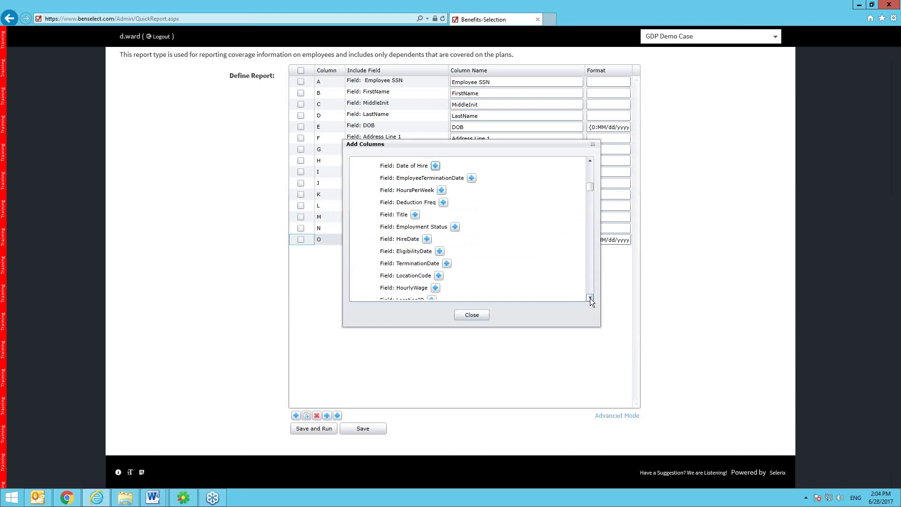
click(590, 297)
click(590, 298)
click(590, 297)
click(590, 298)
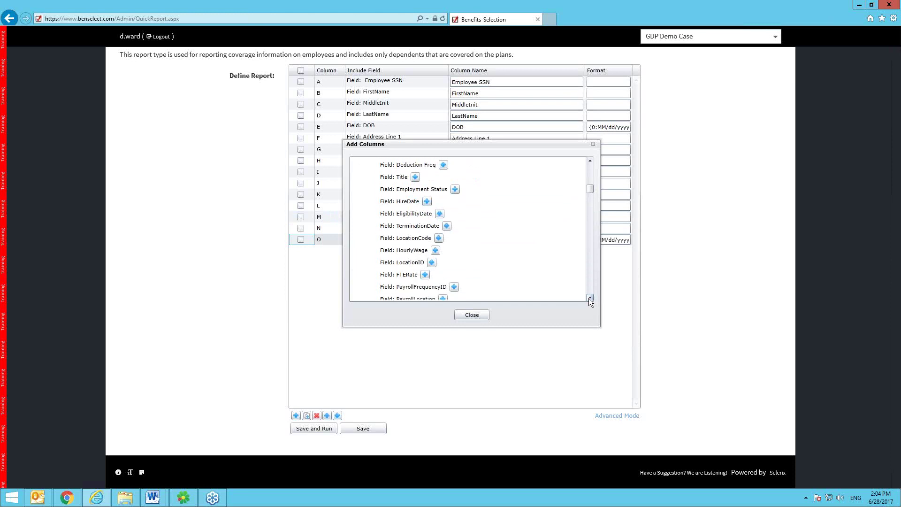
click(590, 298)
click(590, 298)
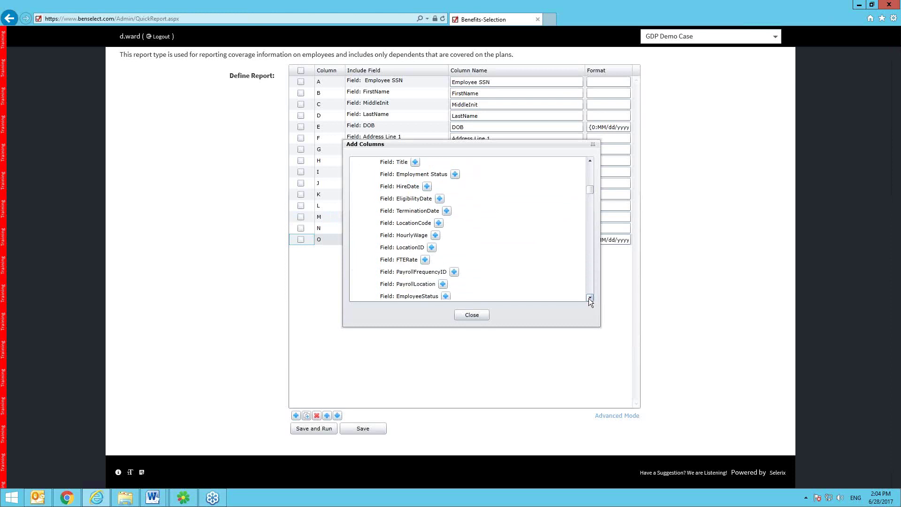
click(590, 298)
click(590, 297)
click(590, 298)
click(590, 298)
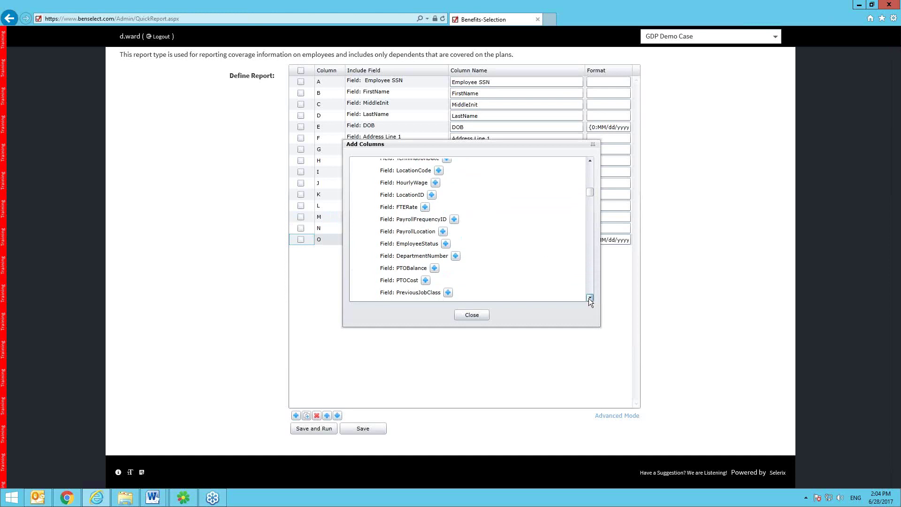
click(590, 297)
click(590, 298)
click(590, 297)
click(590, 297)
click(590, 298)
click(590, 298)
click(590, 297)
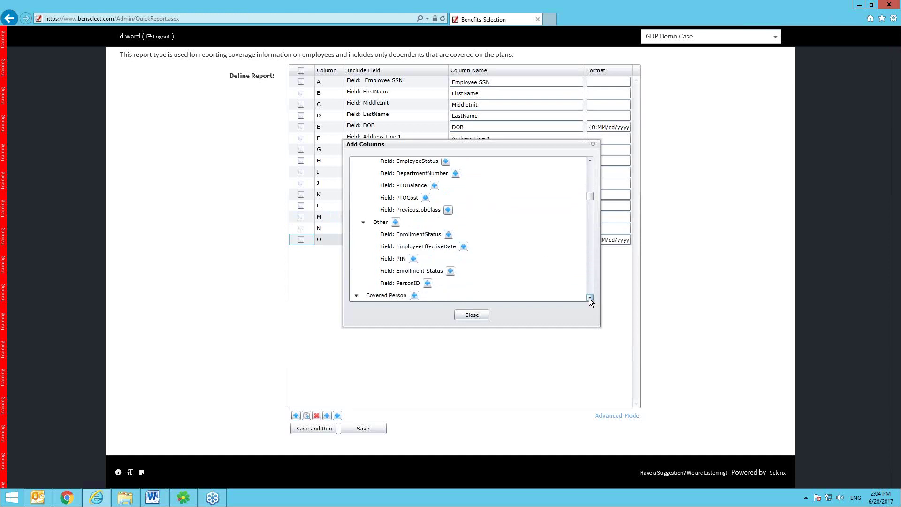
- Examine the Person Demographics fields of the Covered Person group available as report columns
click(590, 298)
click(590, 297)
click(590, 297)
click(589, 297)
click(590, 298)
click(590, 297)
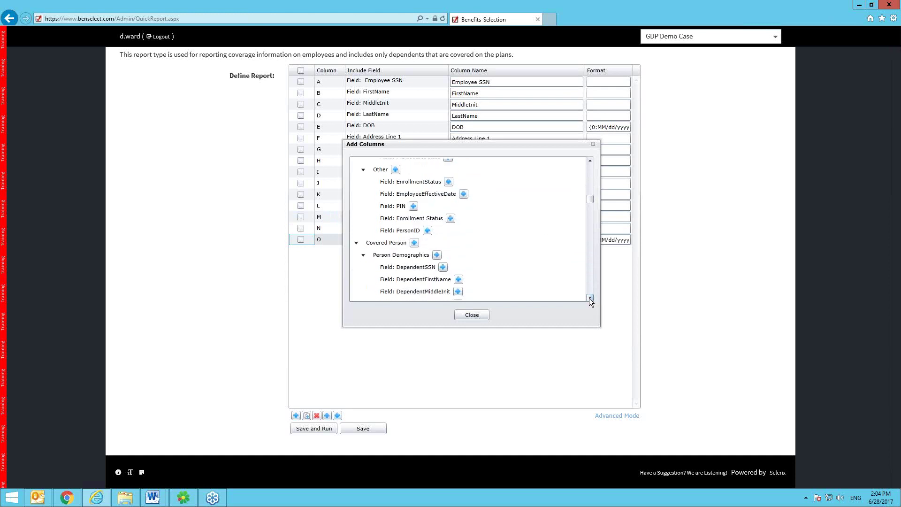
scroll(589, 298, down, 5)
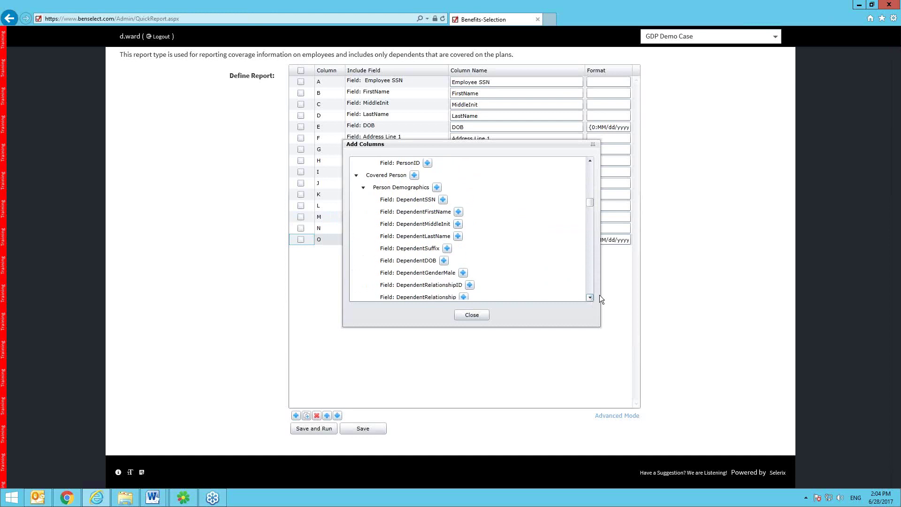
scroll(450, 272, up, 2)
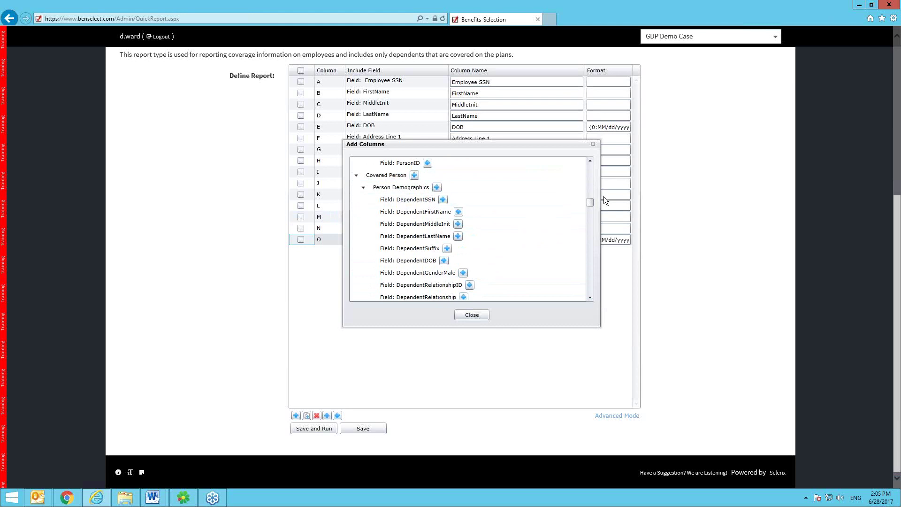
scroll(593, 207, down, 6)
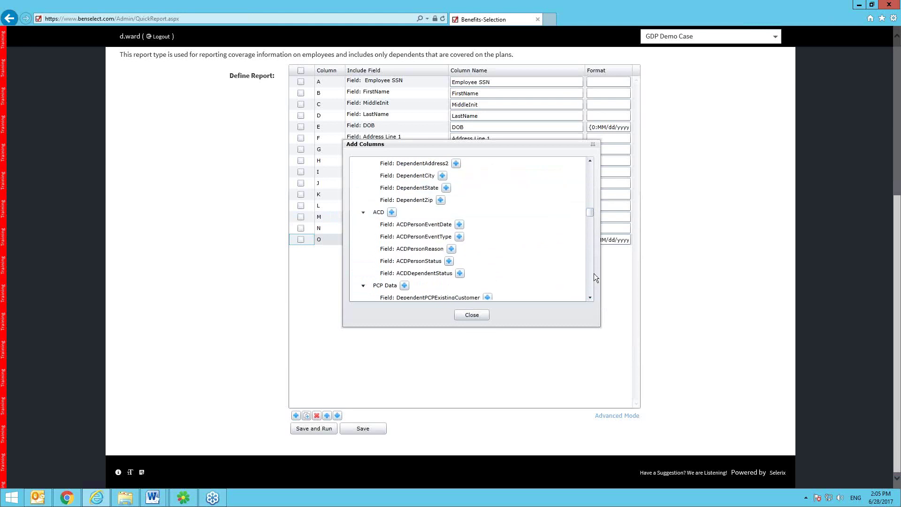
- Examine the ACD and PCP Data fields available for covered persons
click(589, 297)
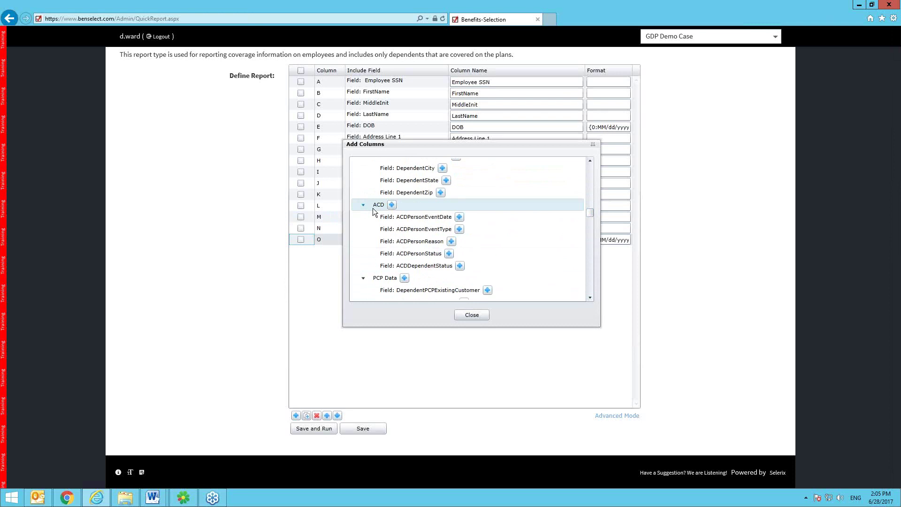
click(591, 298)
click(590, 297)
click(590, 298)
click(590, 298)
click(590, 298)
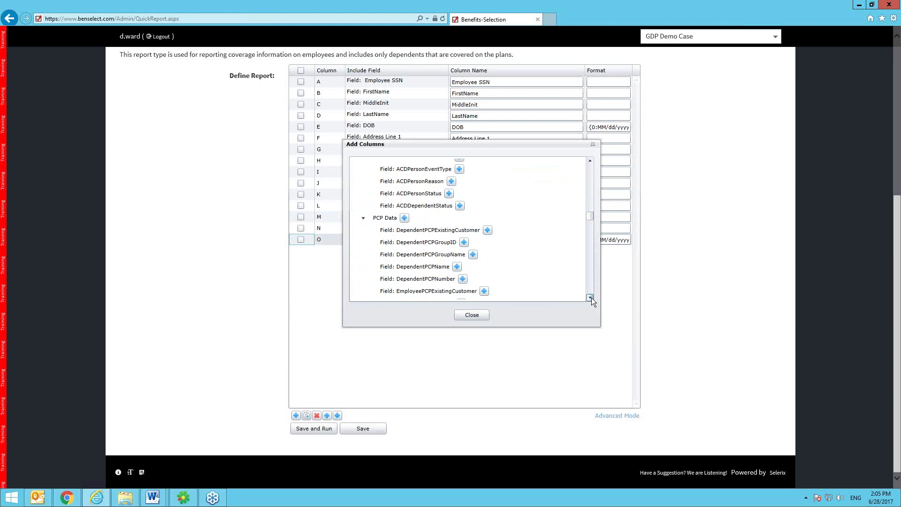
click(590, 297)
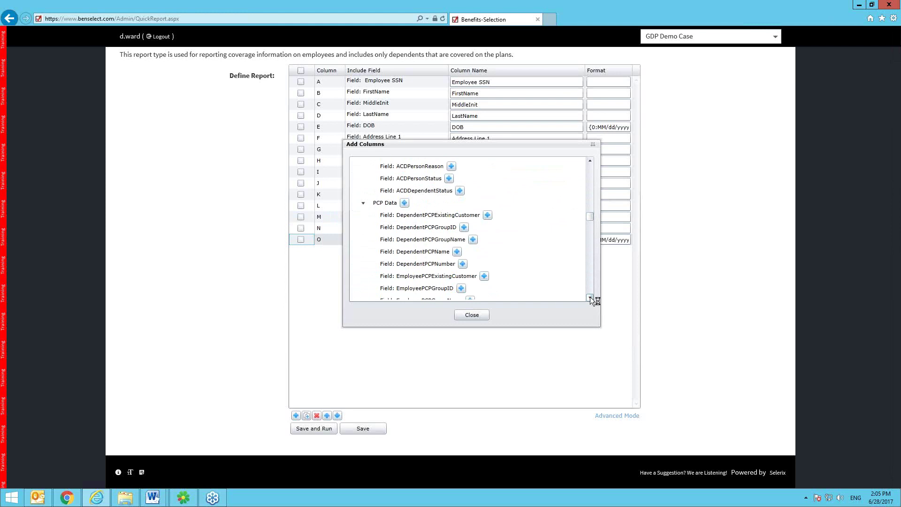
click(590, 297)
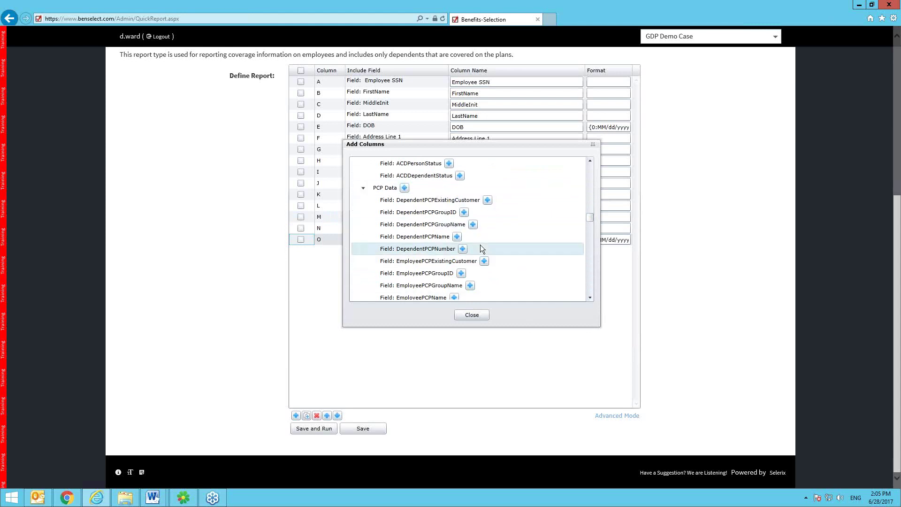
click(591, 297)
click(591, 297)
click(591, 297)
click(590, 297)
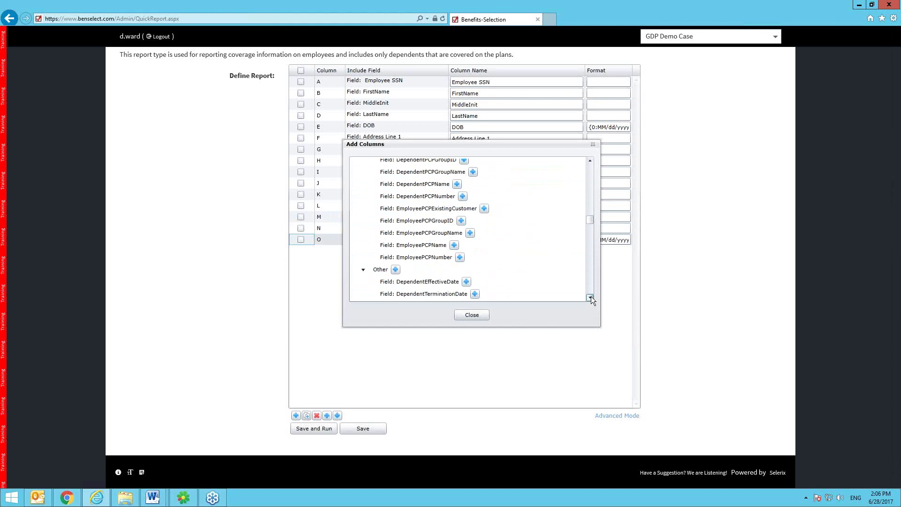
- Add the entire Current Coverage field group from the Coverage section to the report columns
click(590, 297)
click(591, 297)
click(590, 296)
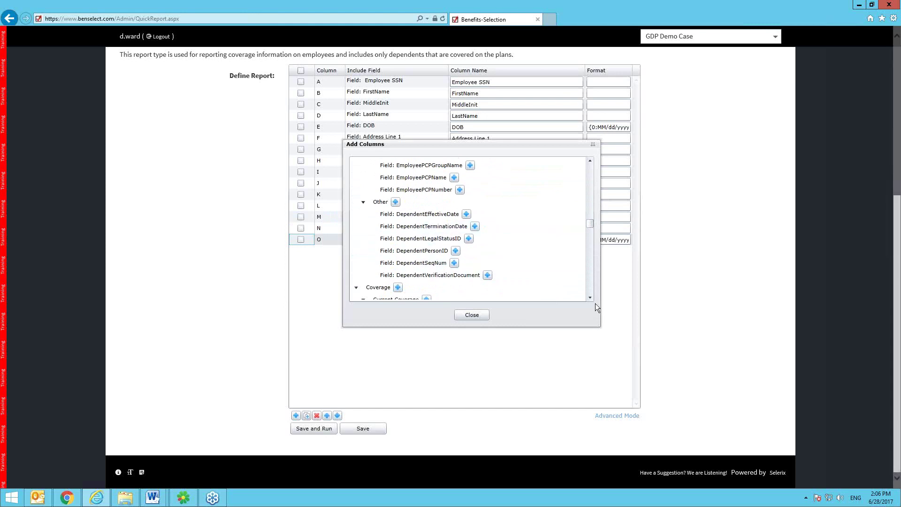
scroll(592, 298, down, 5)
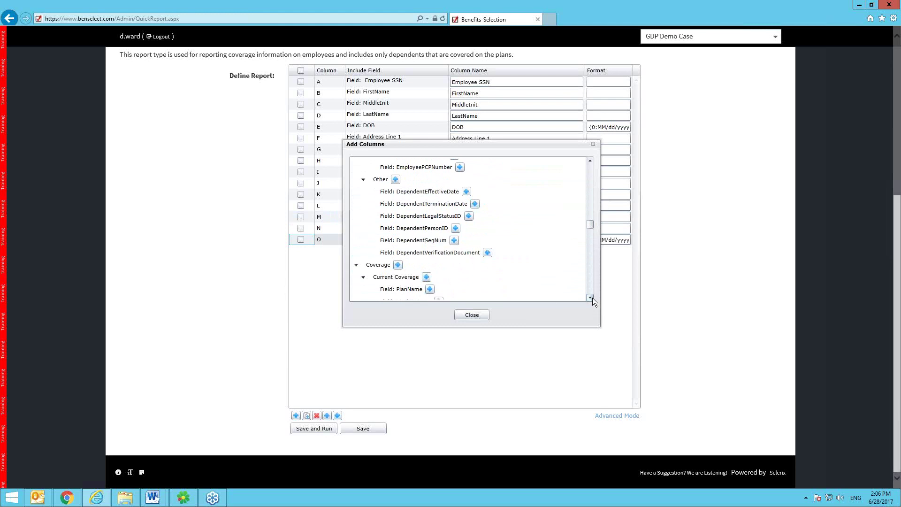
scroll(587, 298, down, 4)
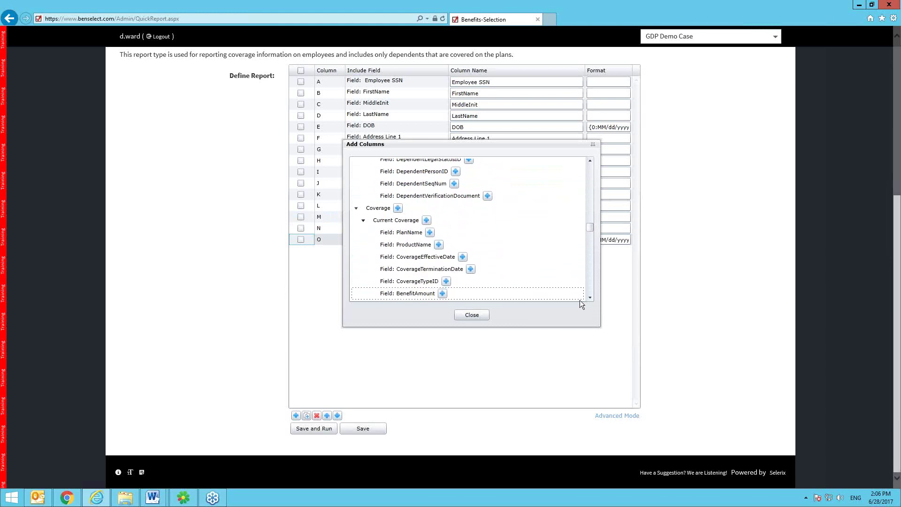
scroll(590, 299, down, 2)
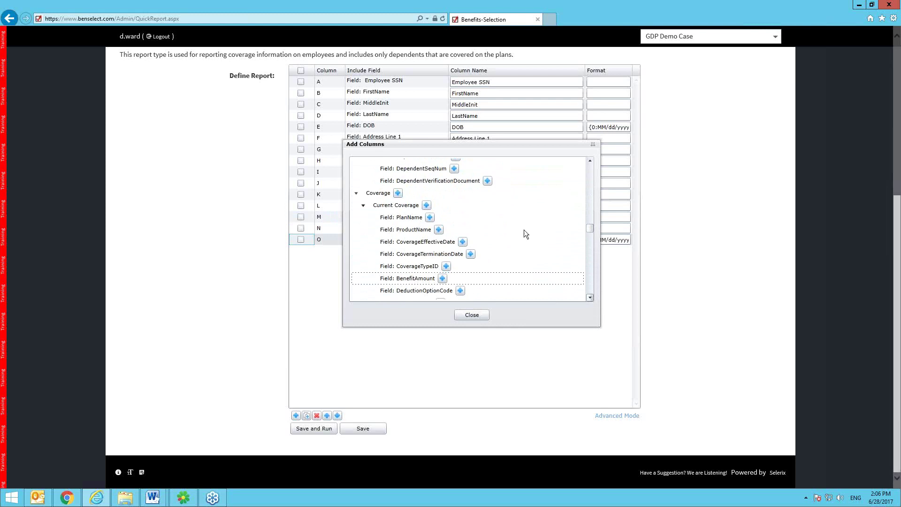
click(425, 206)
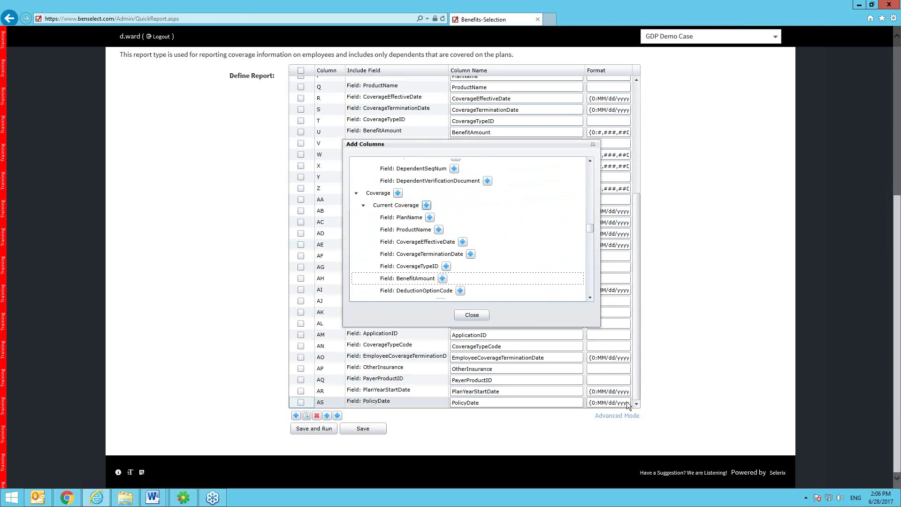
- Examine the individual fields in the Current Coverage group, from PlanName through PolicyDate
click(590, 299)
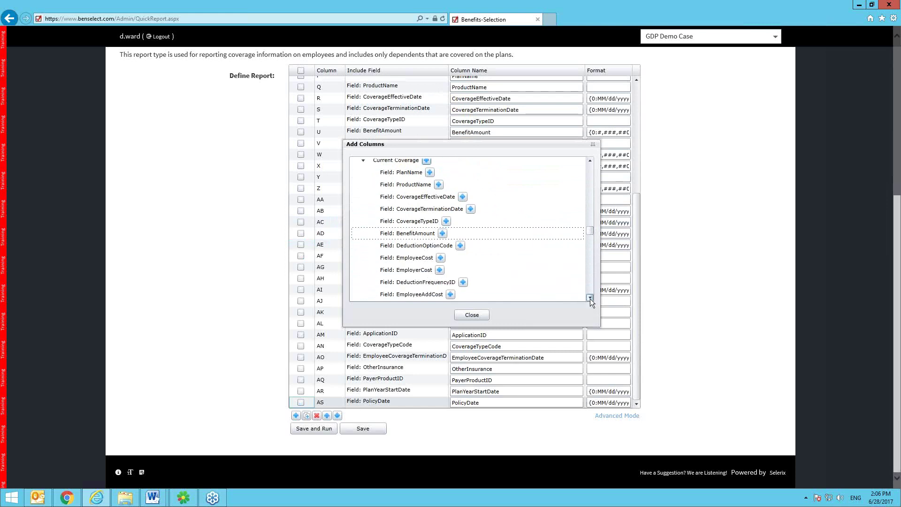
click(590, 298)
click(590, 299)
click(590, 298)
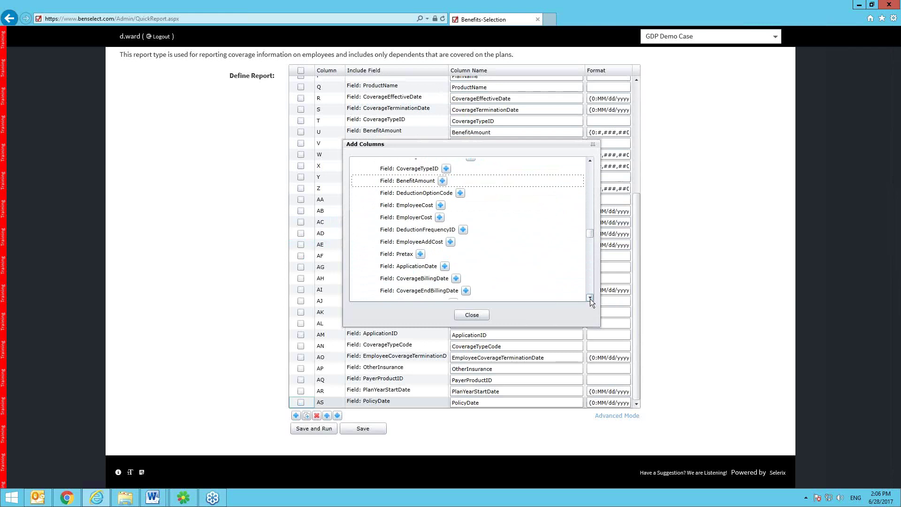
click(590, 298)
click(590, 298)
click(590, 299)
click(590, 299)
click(590, 298)
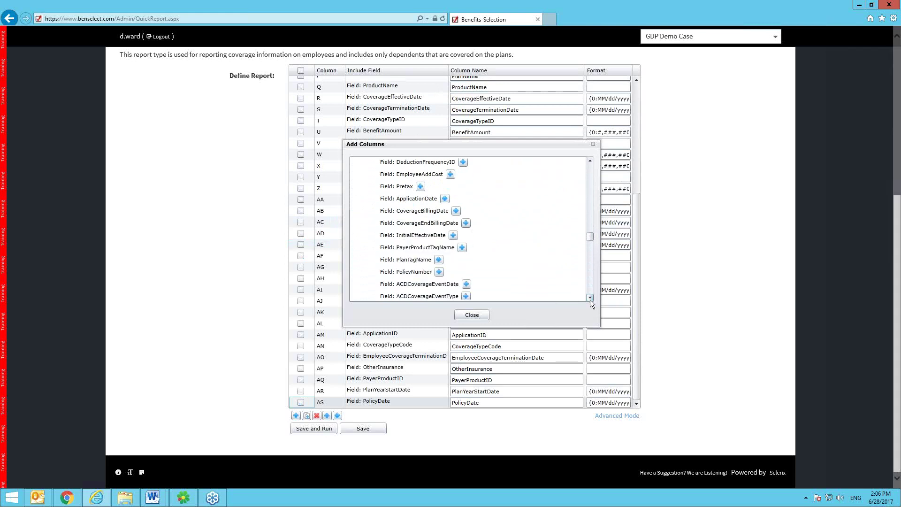
click(590, 298)
click(590, 298)
click(590, 299)
click(590, 298)
click(590, 299)
click(590, 299)
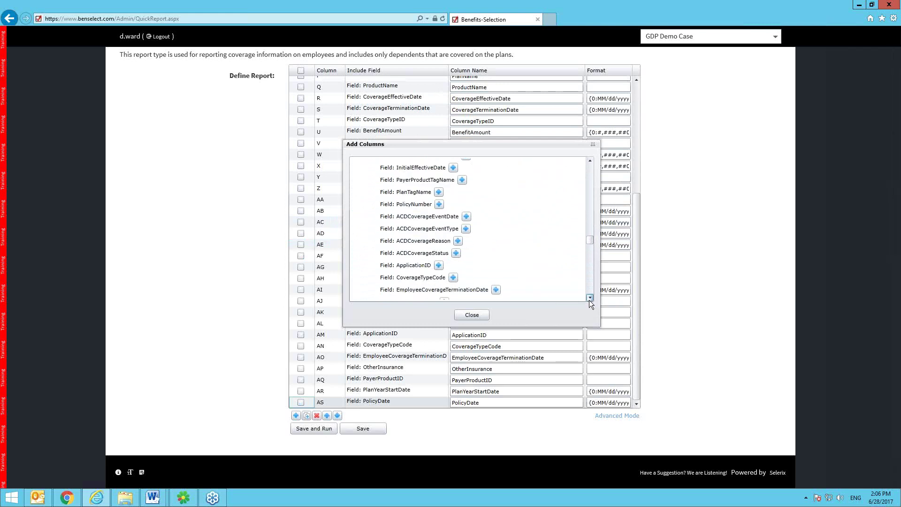
click(590, 298)
click(590, 298)
click(590, 298)
click(589, 298)
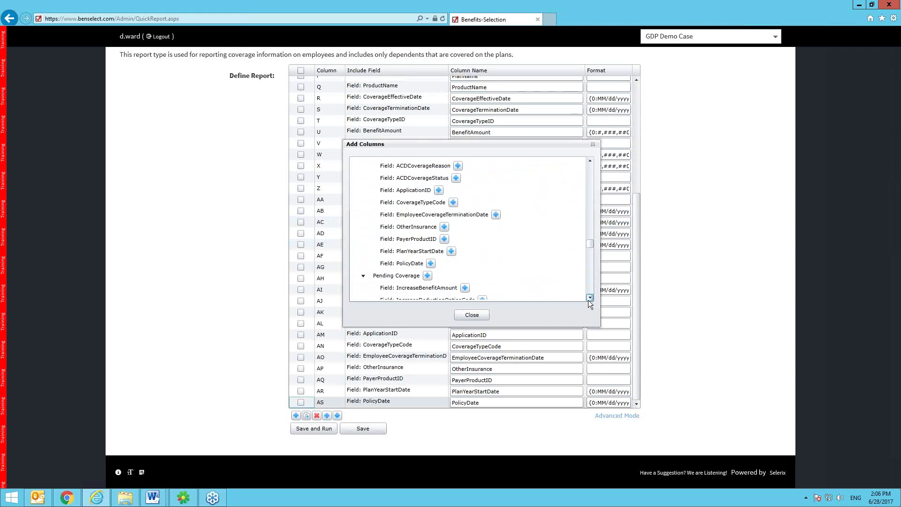
- Examine the Pending Coverage fields, including the benefit increase, cost increase and UWPending fields
click(590, 298)
click(590, 298)
click(590, 298)
click(589, 298)
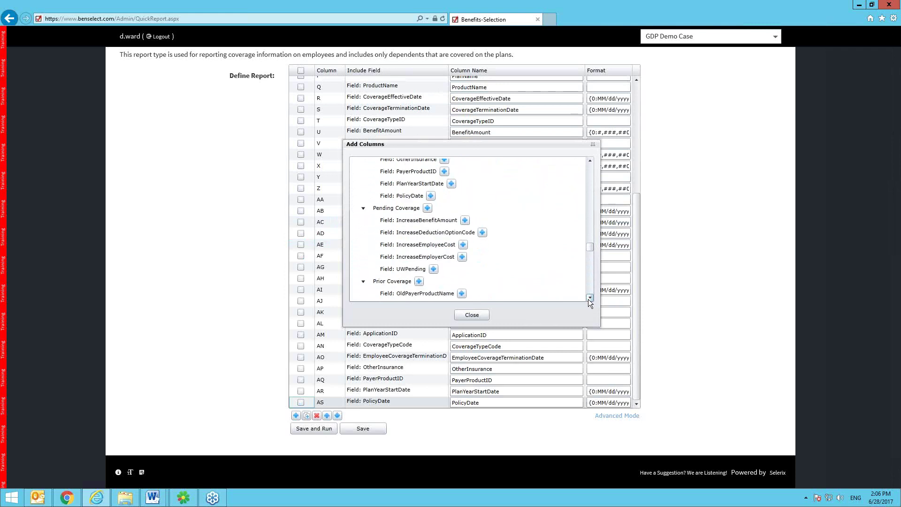
click(589, 298)
click(589, 298)
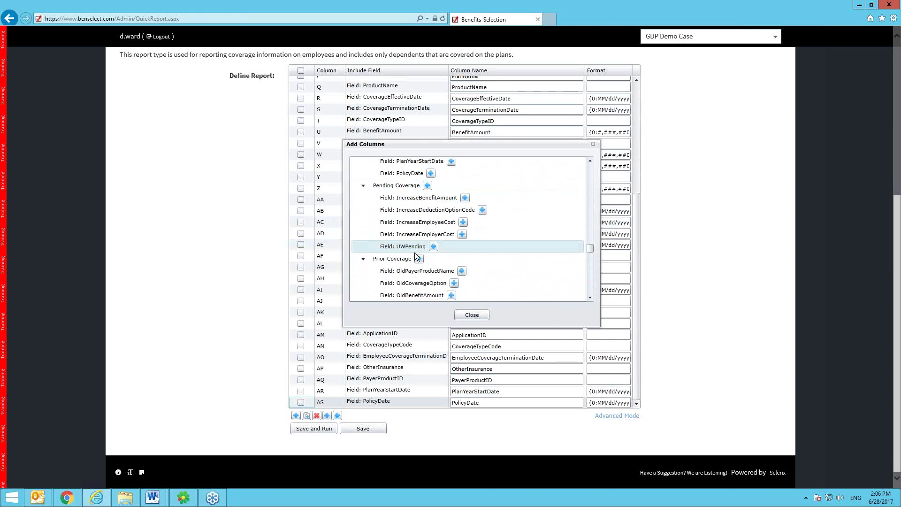
click(383, 222)
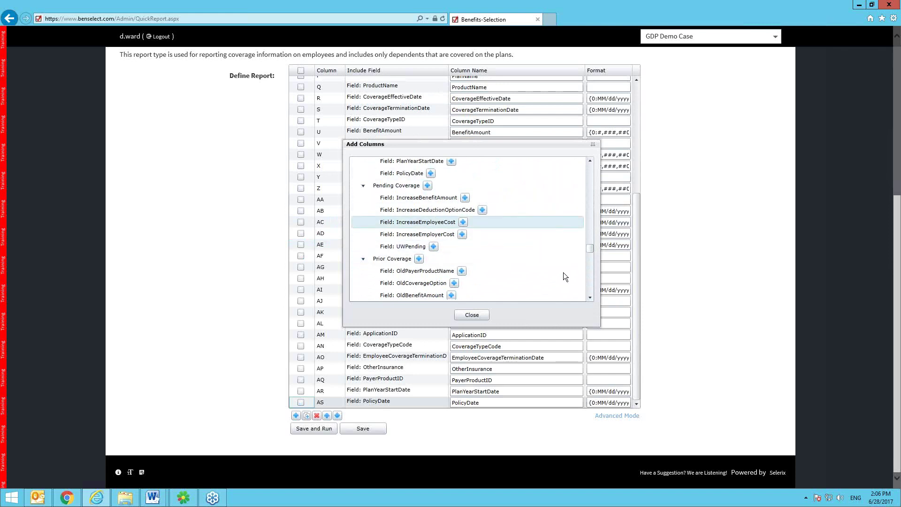
- Examine the Prior Coverage fields, from OldPayerProductName through PreviousCoverageID
click(589, 297)
click(590, 297)
click(590, 297)
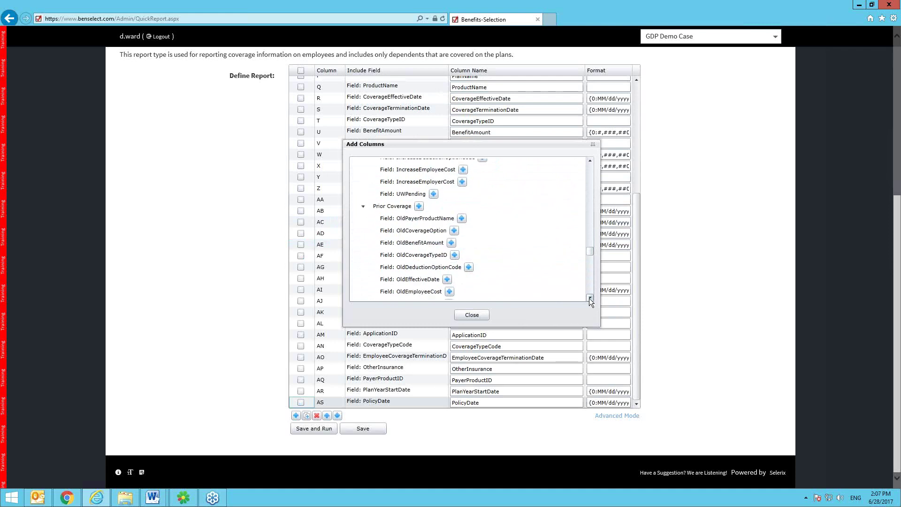
click(589, 298)
click(589, 298)
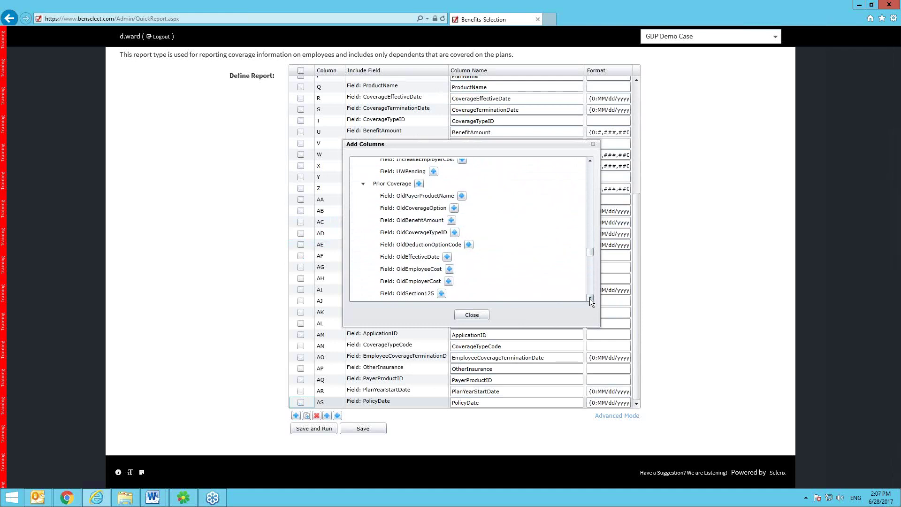
click(590, 298)
click(589, 298)
click(589, 298)
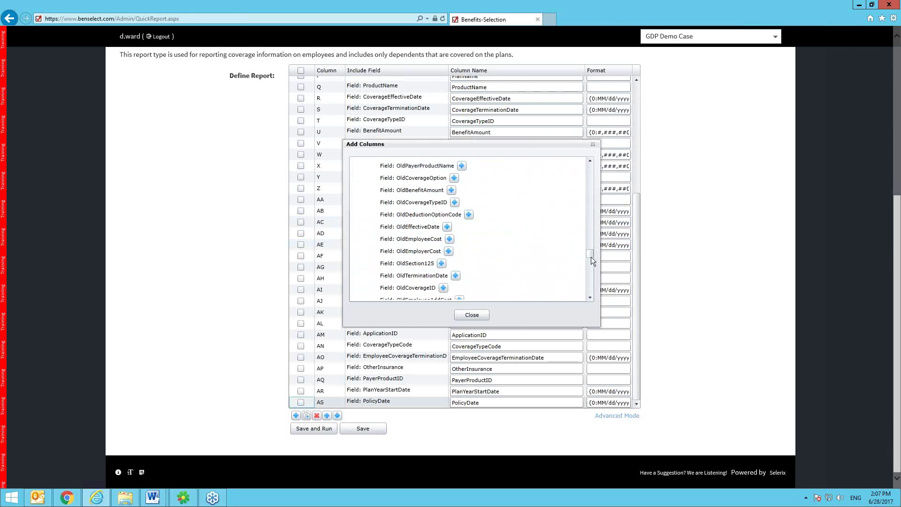
click(590, 297)
click(590, 298)
click(589, 297)
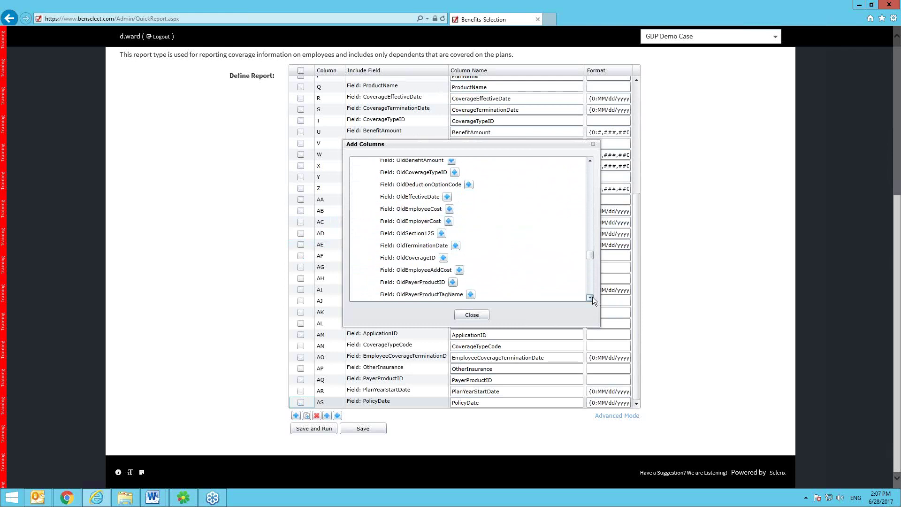
click(589, 297)
click(589, 298)
click(589, 298)
click(589, 298)
click(590, 298)
click(589, 297)
click(590, 298)
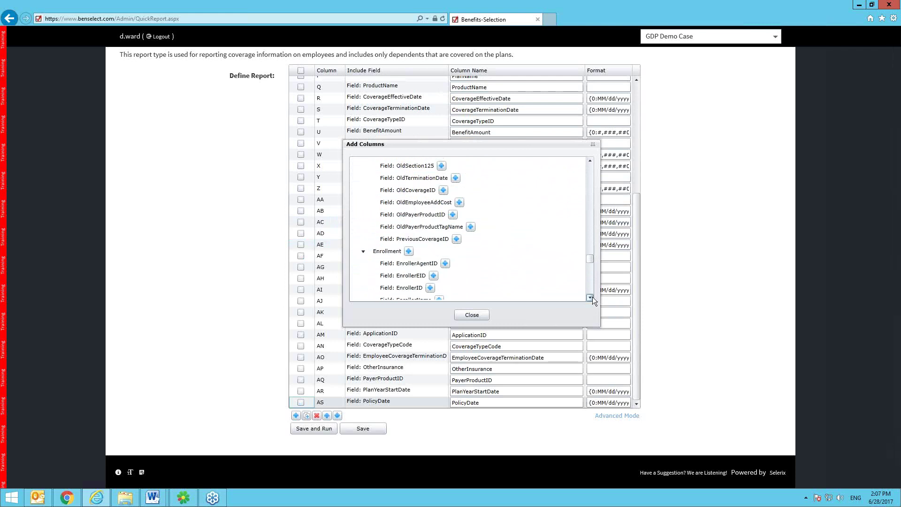
- Examine the Enrollment fields and the Other fields in the Coverage section
click(590, 298)
click(590, 297)
click(590, 297)
click(590, 297)
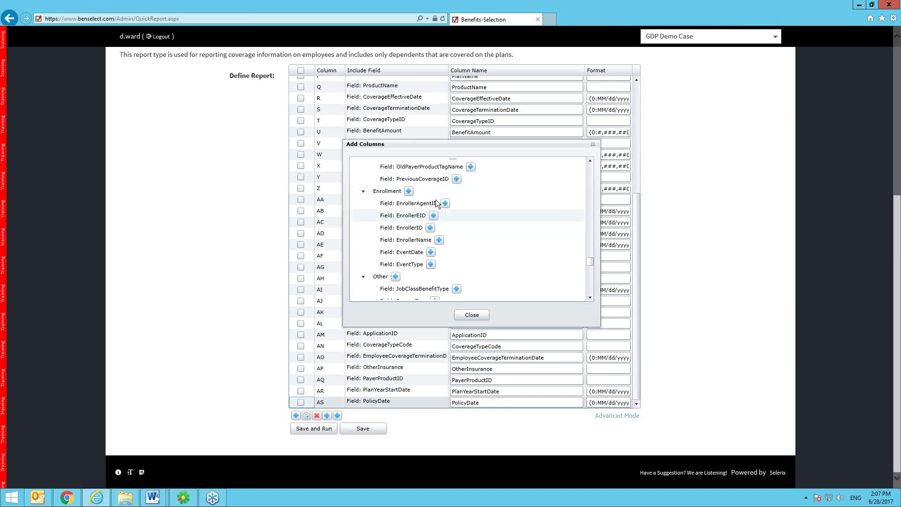
click(589, 297)
click(589, 298)
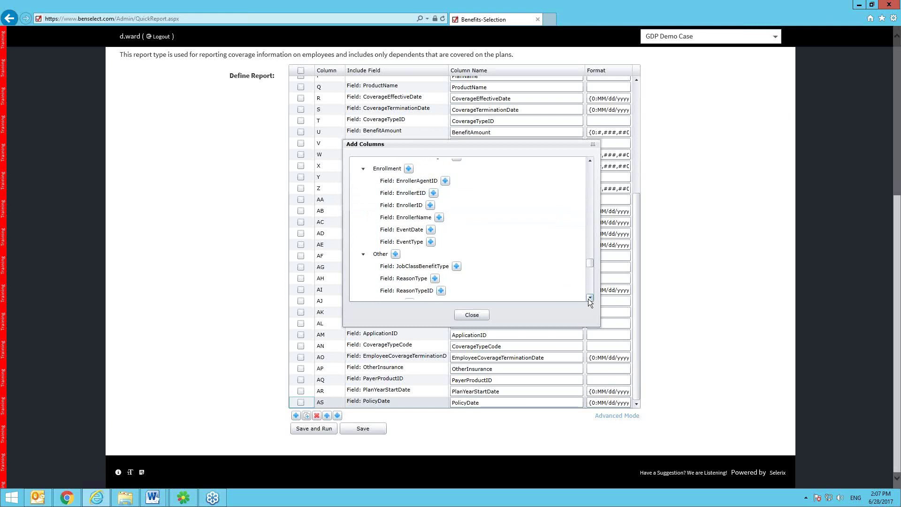
click(590, 297)
click(589, 298)
click(589, 297)
click(590, 298)
click(589, 297)
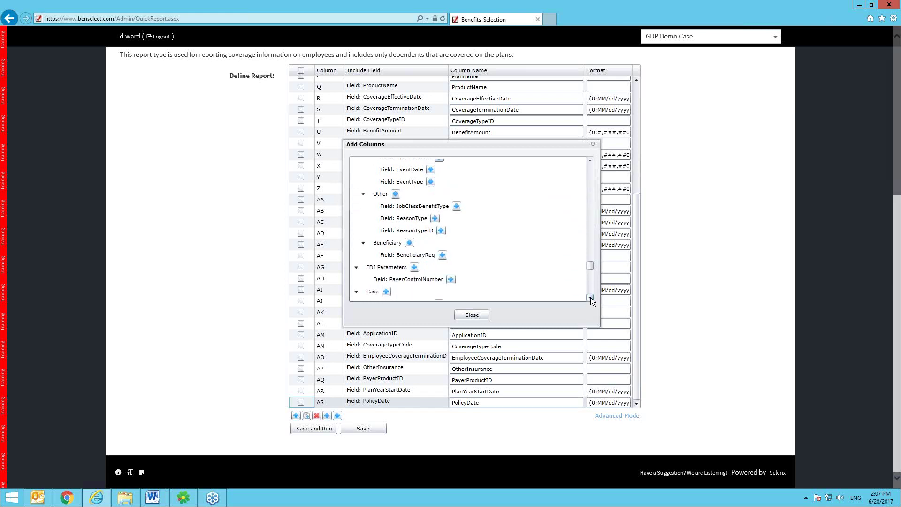
- Examine the Beneficiary, EDI Parameters and Case fields available for the report
click(590, 297)
click(590, 298)
click(590, 298)
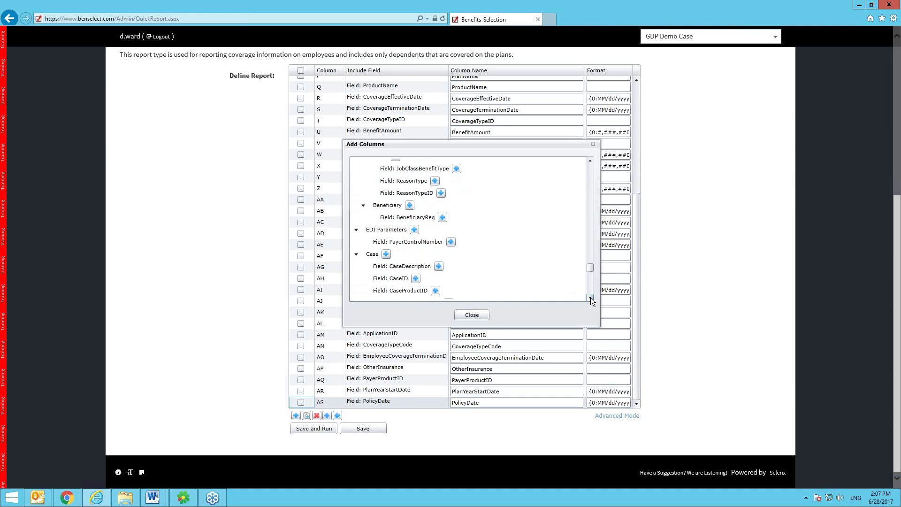
click(590, 297)
click(590, 297)
click(590, 298)
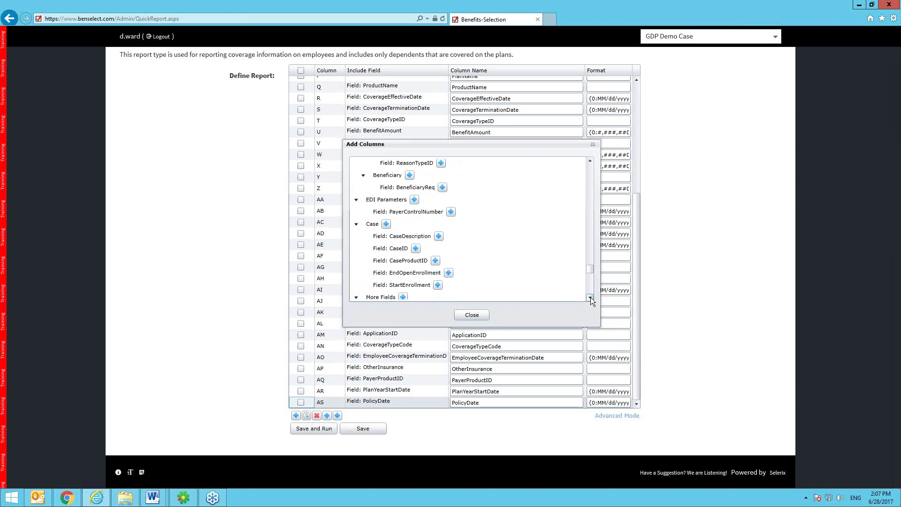
click(589, 298)
click(589, 298)
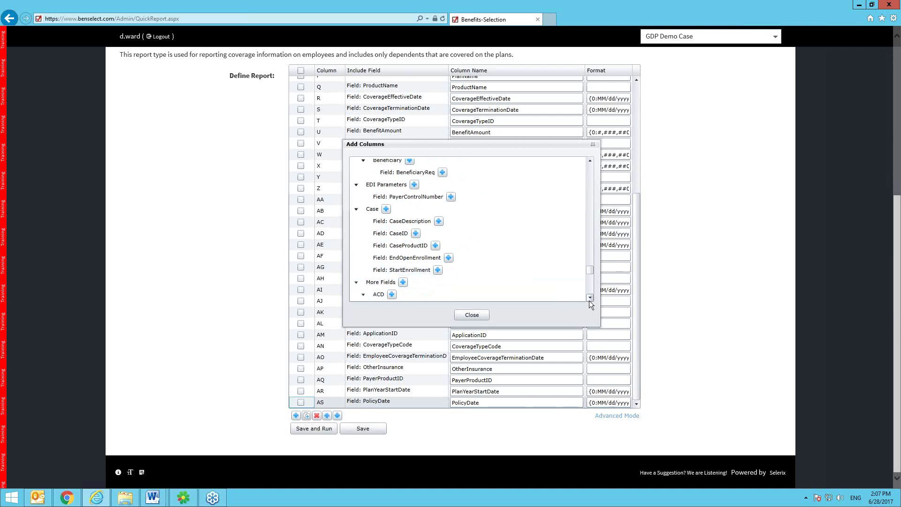
- Examine the ACD and Other fields under More Fields, from ACDEventDate through PlanSeqNum
click(590, 297)
click(590, 297)
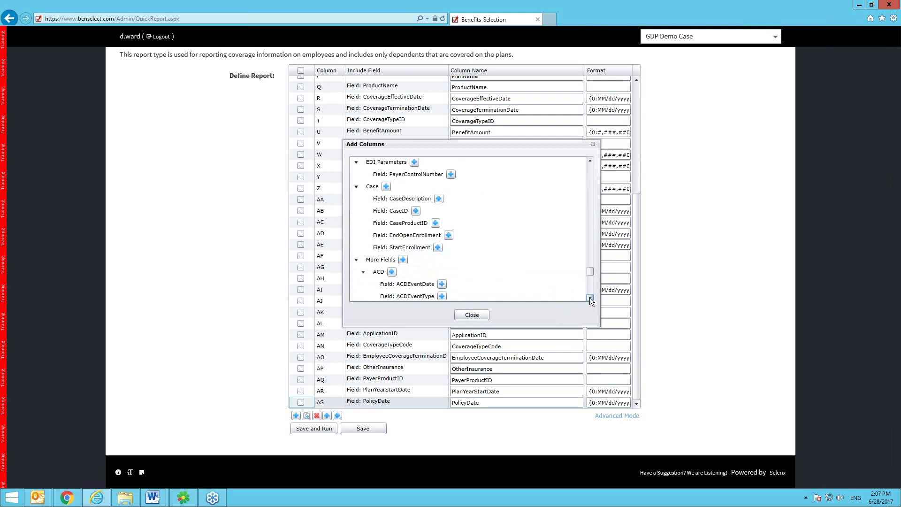
click(590, 298)
click(590, 298)
click(590, 298)
click(590, 298)
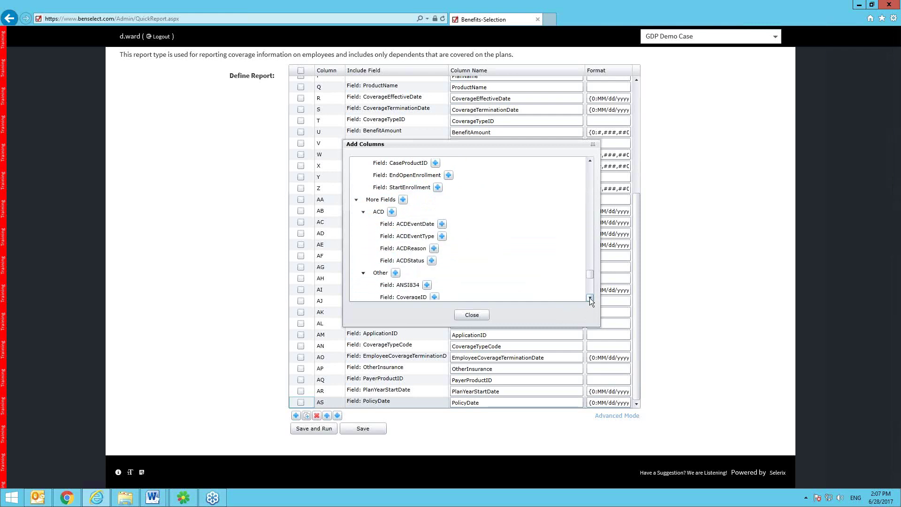
click(590, 297)
click(590, 298)
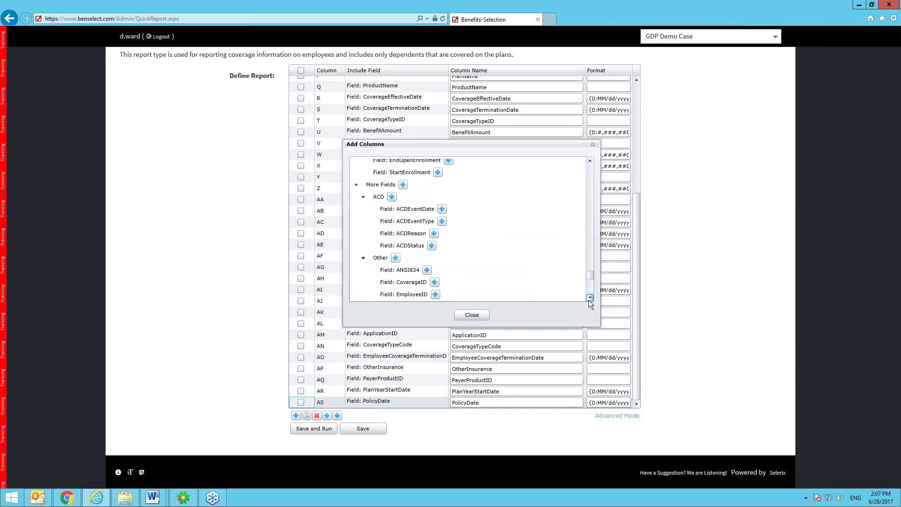
click(590, 297)
click(590, 298)
click(590, 297)
click(590, 297)
click(590, 297)
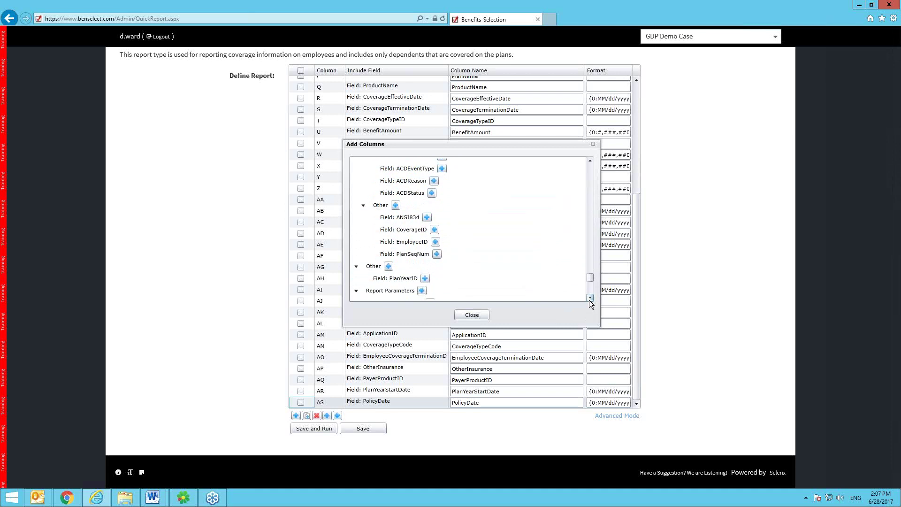
- Examine the PlanYearID field and the Report Parameters from CaseID through PayrollCompanyID
click(590, 297)
click(590, 297)
click(590, 298)
click(590, 298)
click(590, 297)
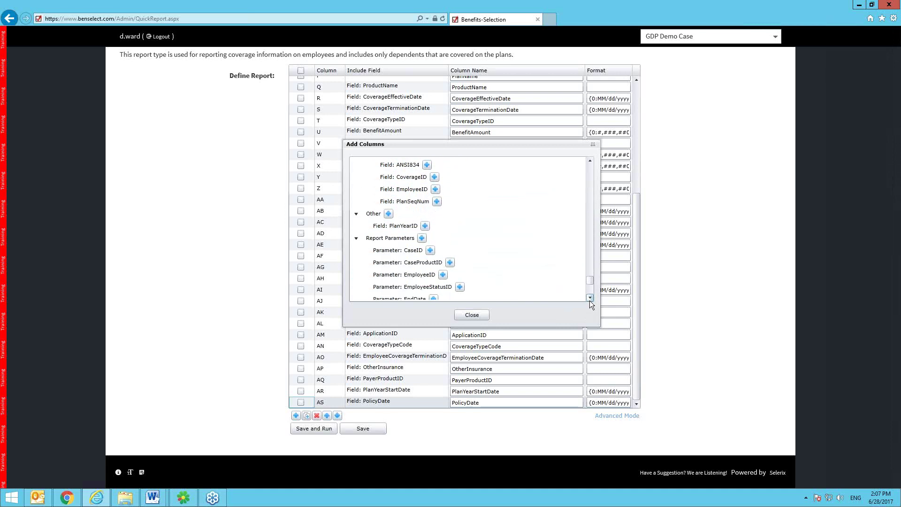
click(590, 298)
click(590, 298)
click(590, 297)
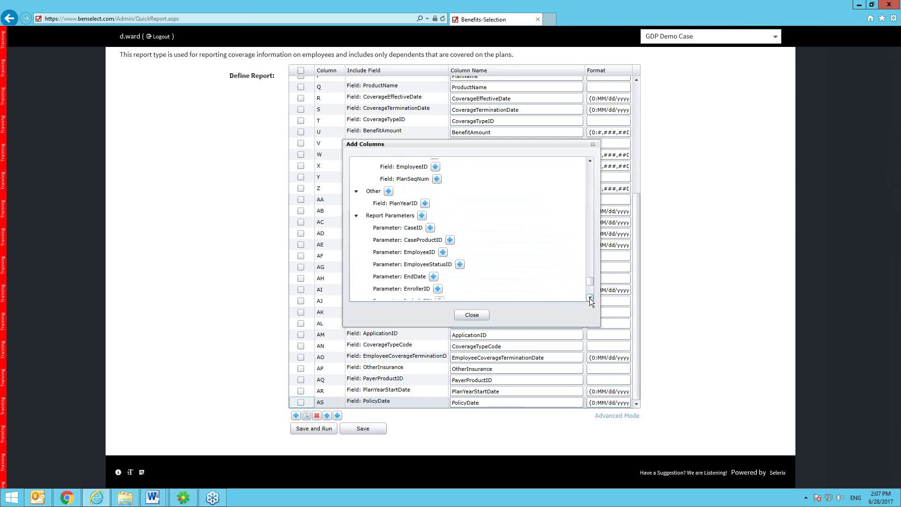
click(590, 297)
click(590, 297)
click(590, 298)
click(590, 297)
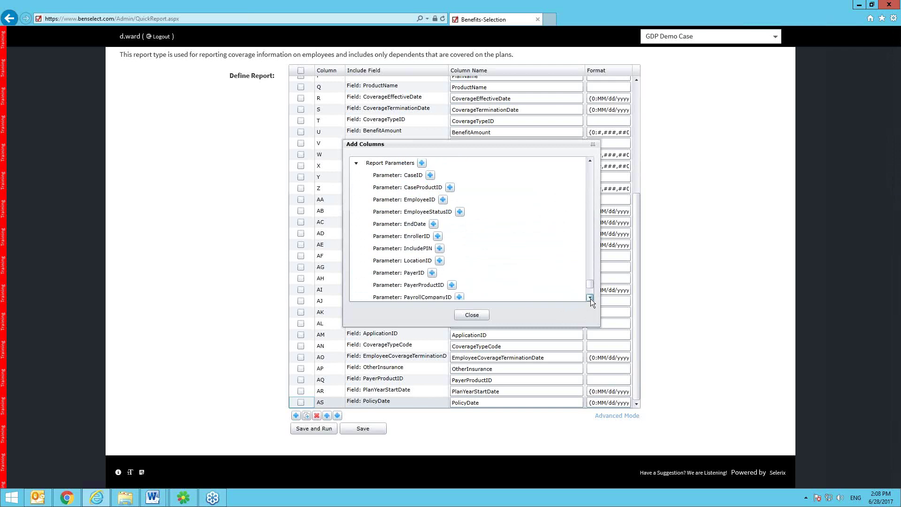
- Examine the remaining Report Parameters and the Riders fields, and close the list of available columns
click(591, 298)
click(591, 300)
click(590, 299)
click(591, 298)
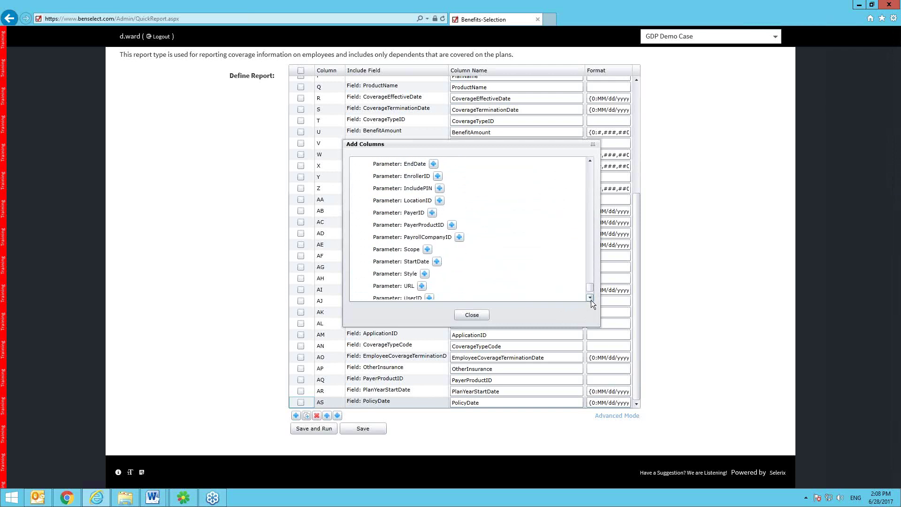
click(590, 298)
click(591, 299)
click(590, 299)
click(590, 299)
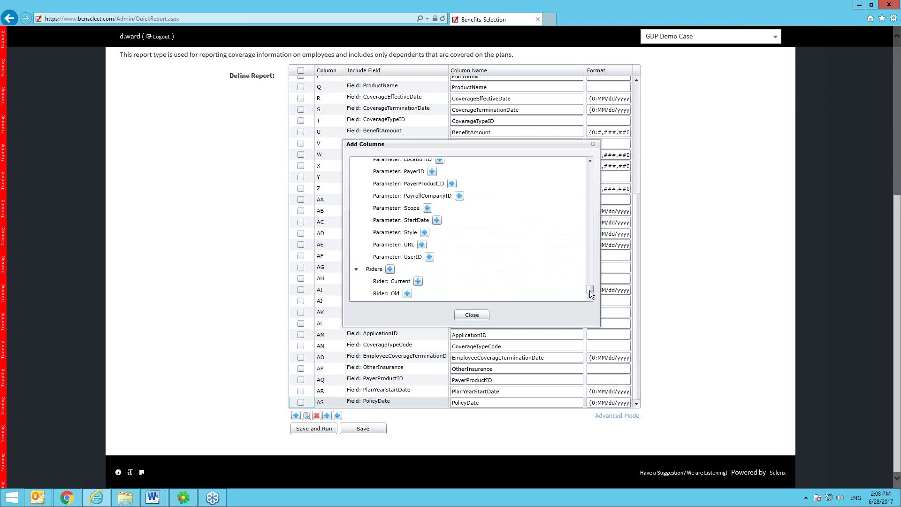
drag(590, 290, 584, 159)
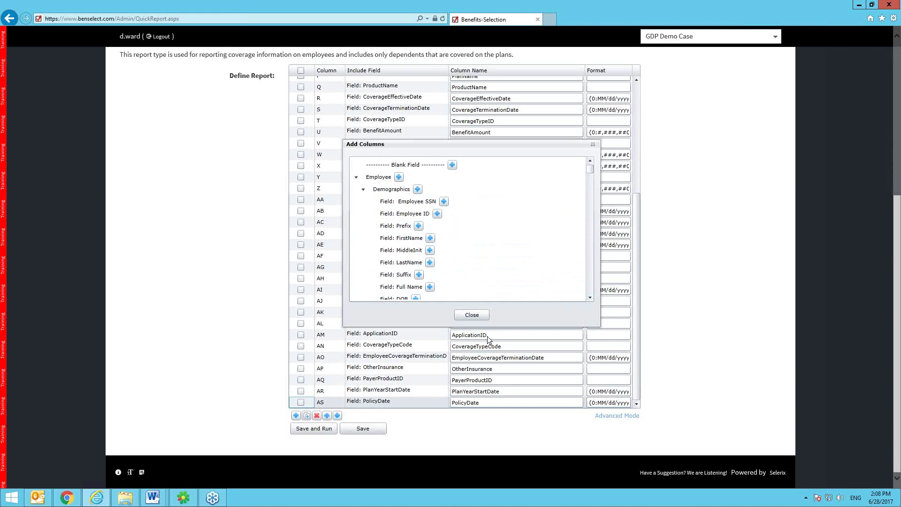
click(473, 316)
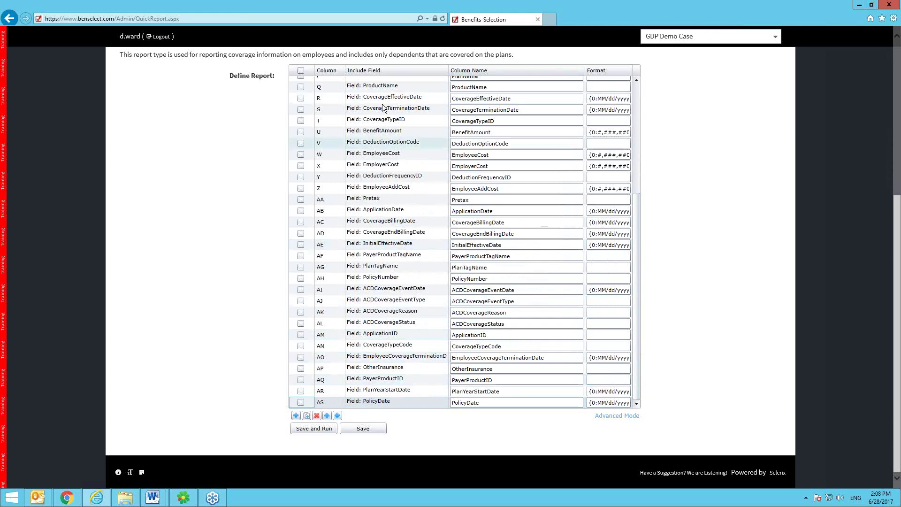
- Rename the Employee SSN column as SSN and save the report template
drag(637, 359, 636, 101)
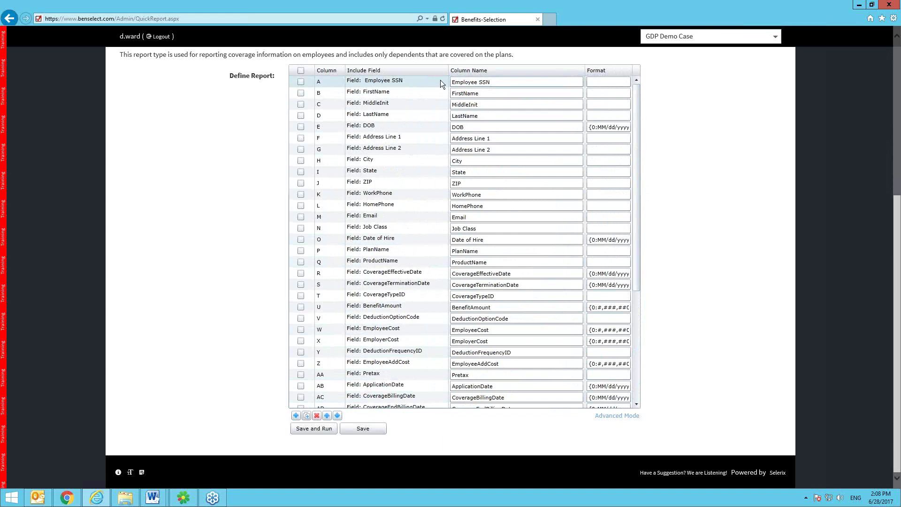
click(402, 85)
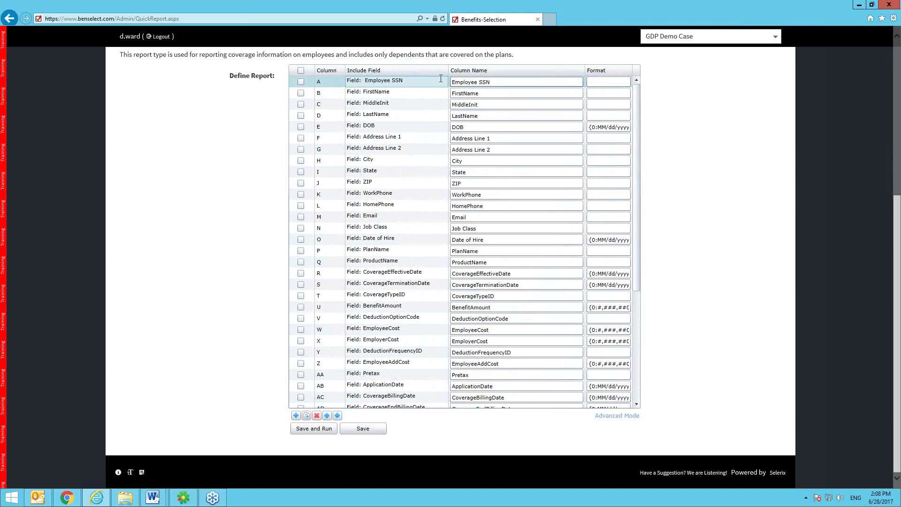
click(500, 83)
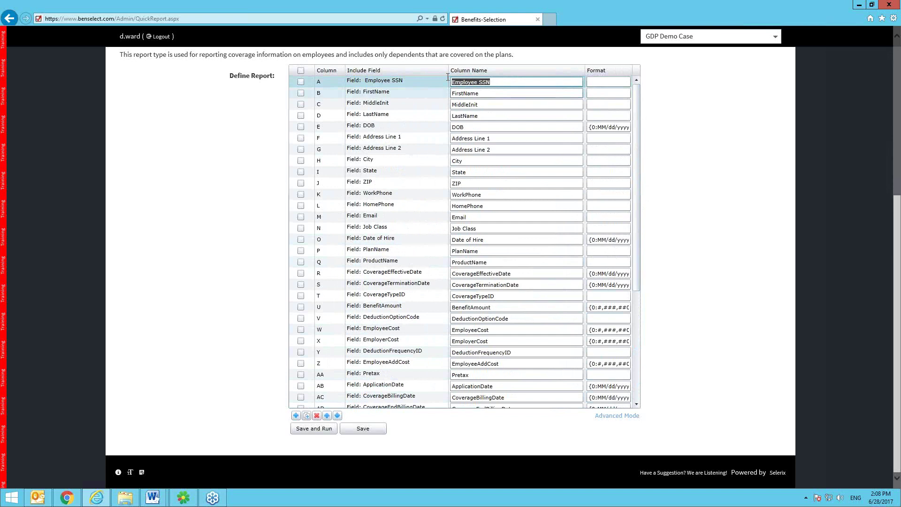
text(SSS)
key(BackSpace)
text(N)
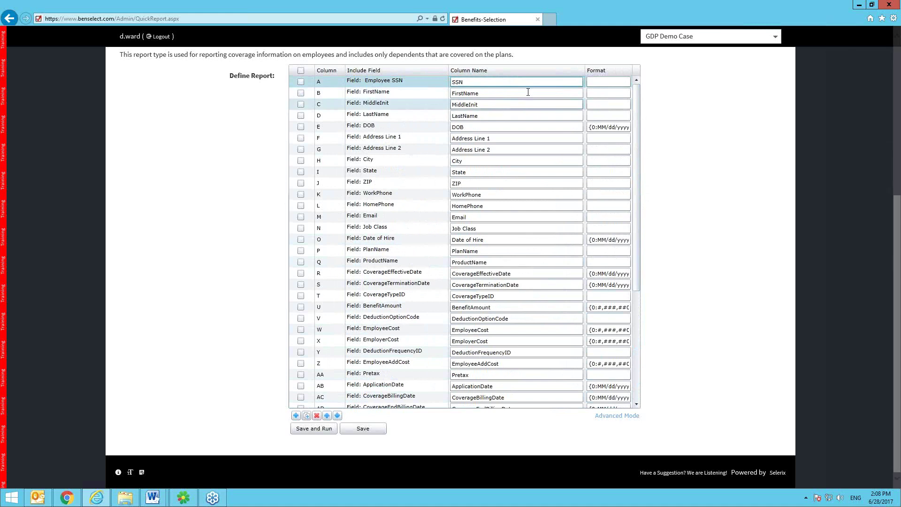
click(368, 428)
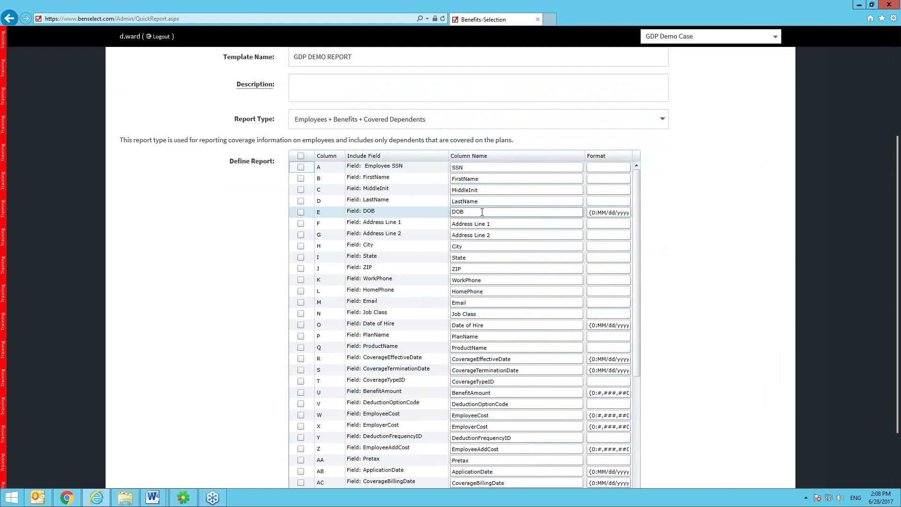
- Examine the column formats in the report definition, including the date format for DOB and the number format for BenefitAmount
scroll(479, 212, down, 2)
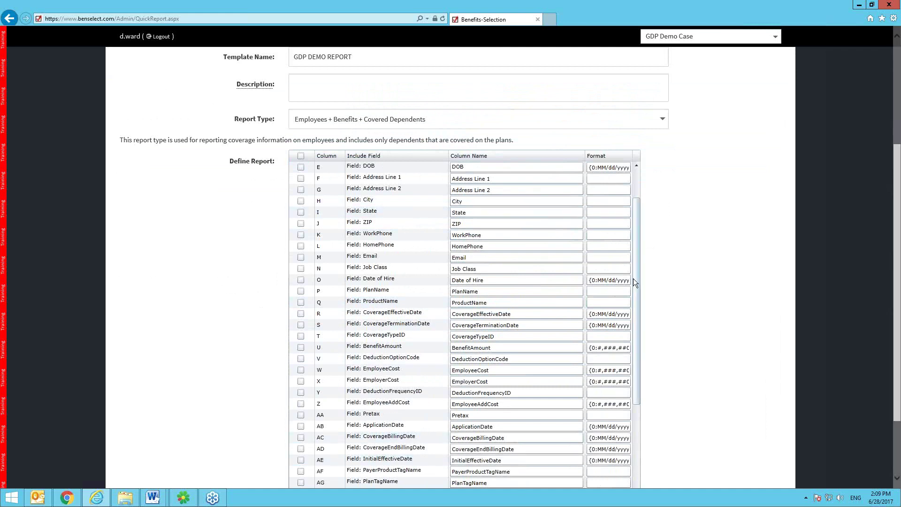
click(619, 178)
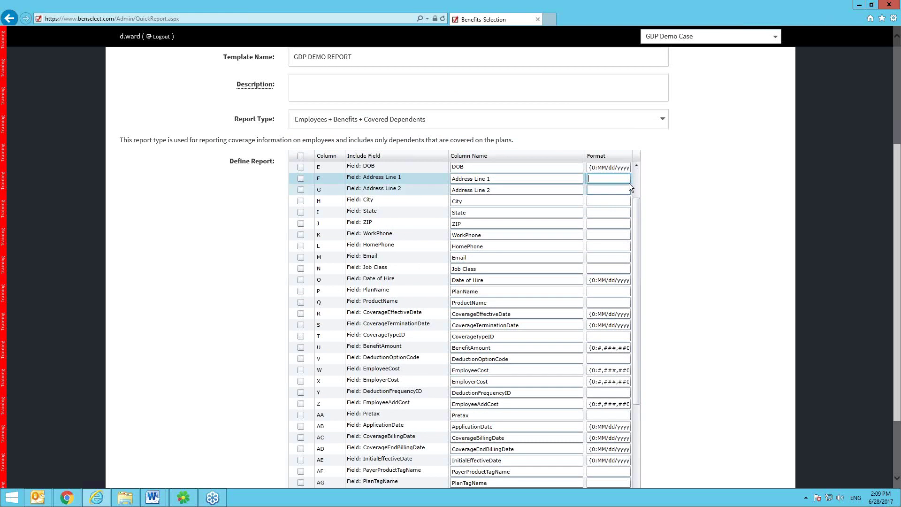
click(599, 170)
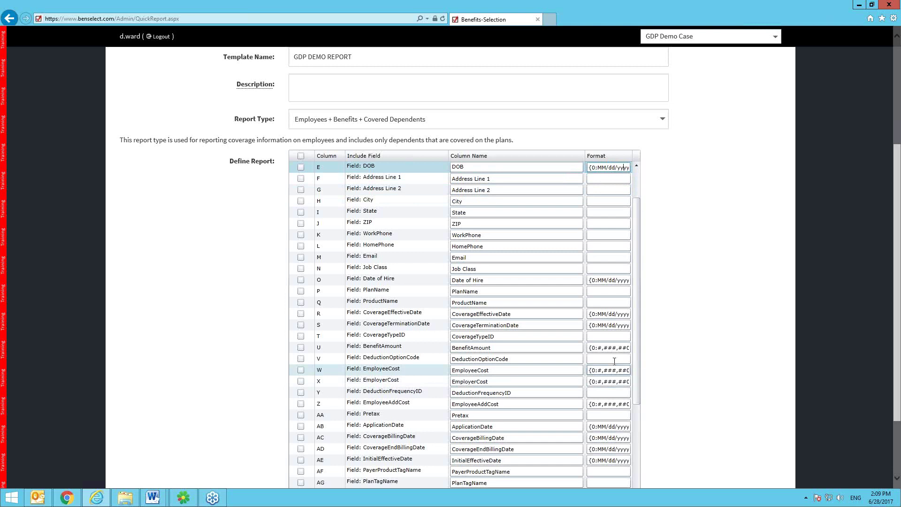
click(609, 348)
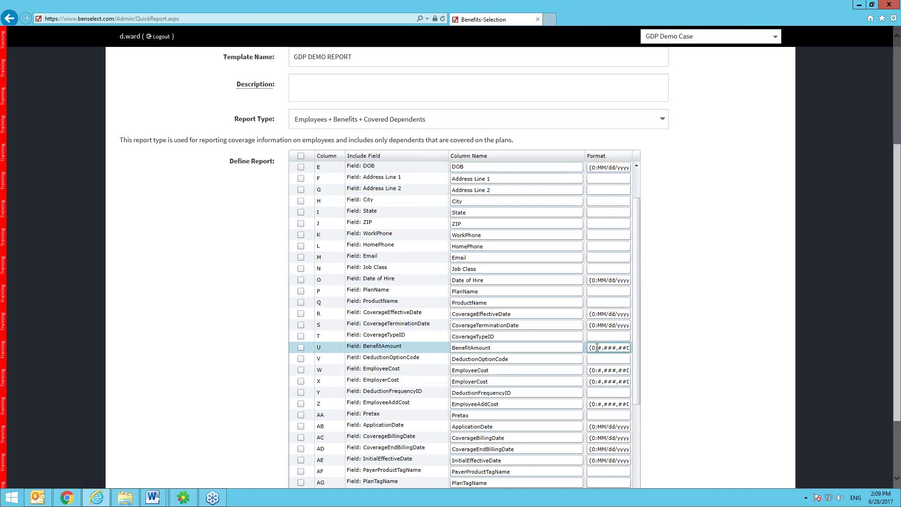
drag(595, 348, 628, 347)
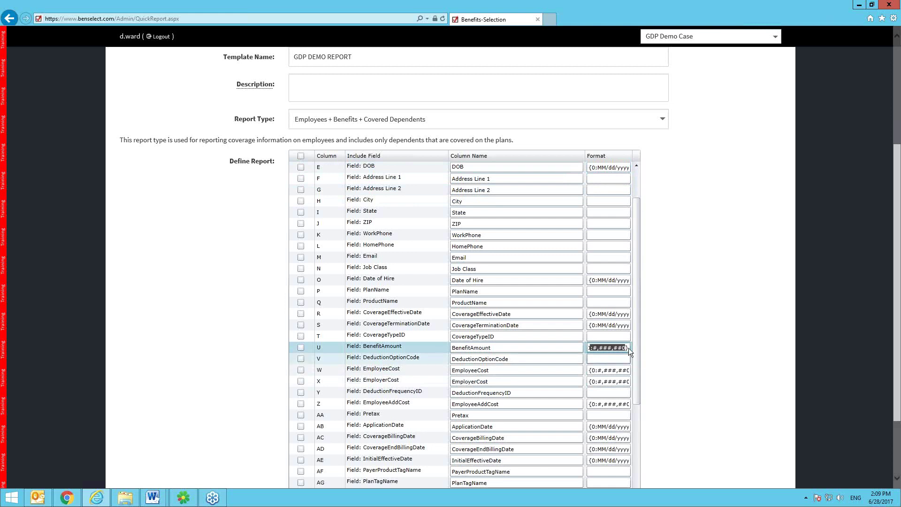
click(627, 449)
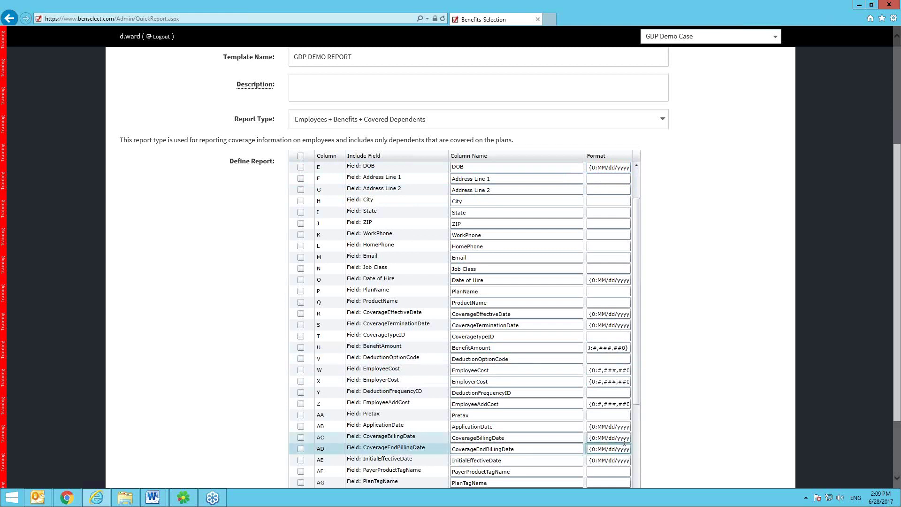
scroll(623, 442, down, 5)
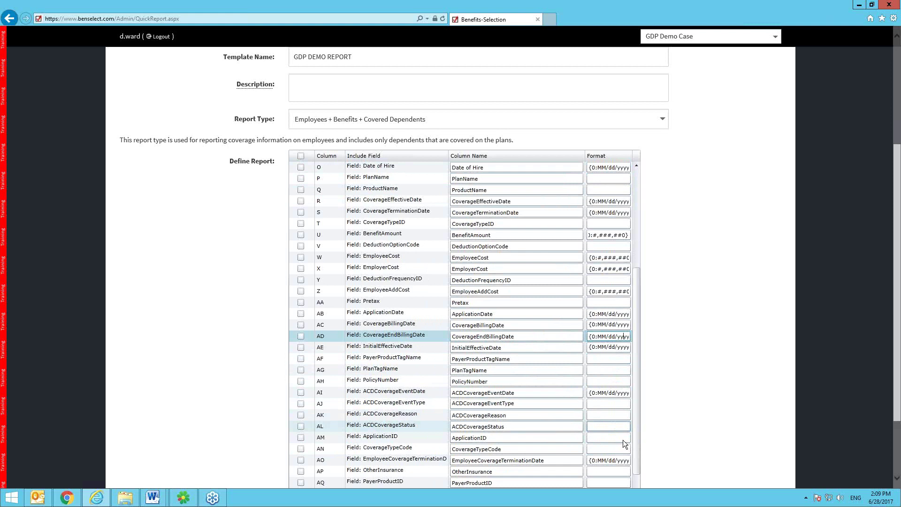
scroll(623, 440, down, 2)
scroll(606, 362, up, 2)
scroll(606, 363, up, 10)
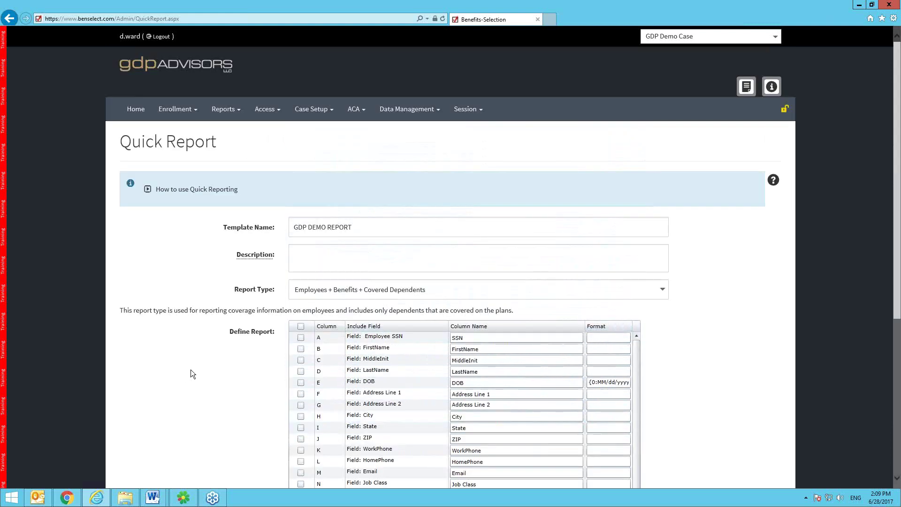
scroll(207, 328, down, 5)
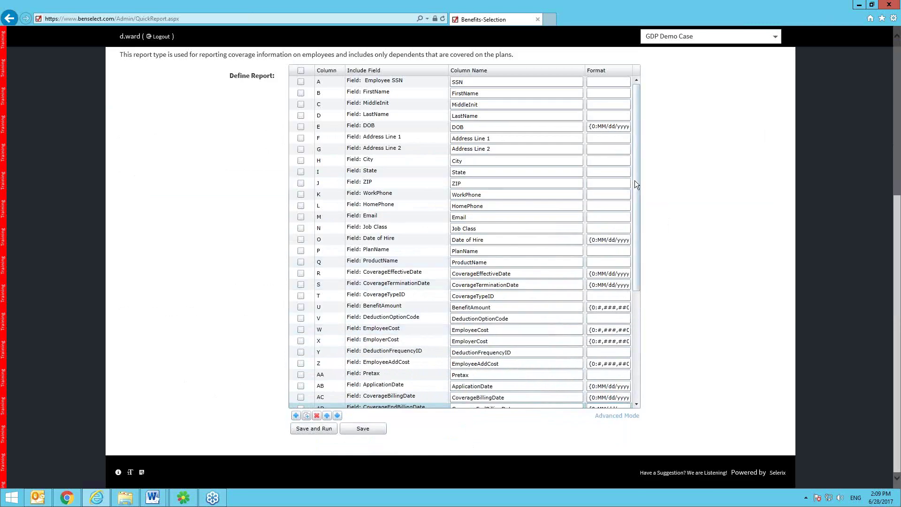
- Delete the Pretax column from the report definition
drag(635, 182, 636, 230)
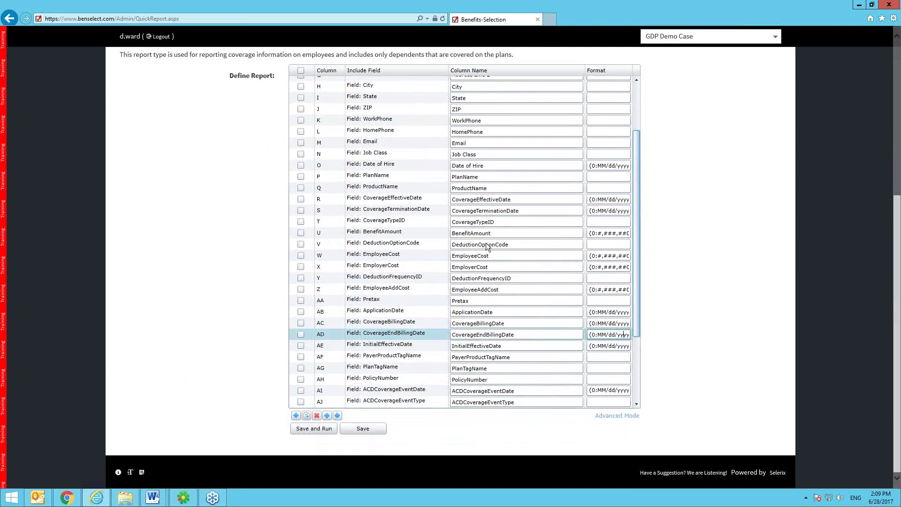
click(300, 300)
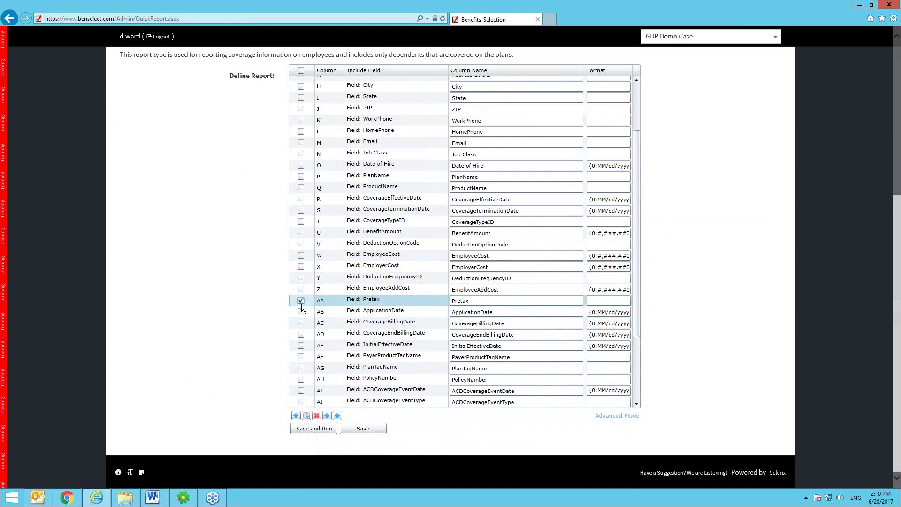
click(317, 417)
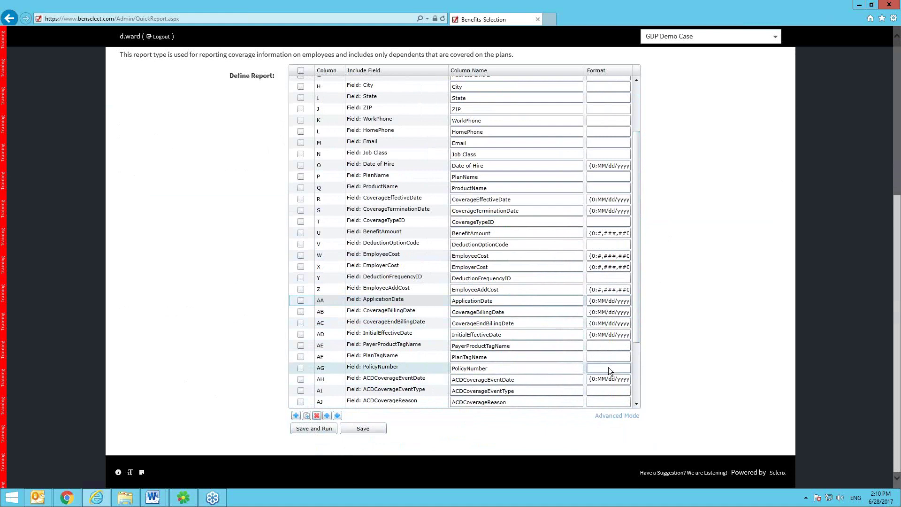
- Add a Blank Field column to the report directly after ApplicationDate
click(296, 416)
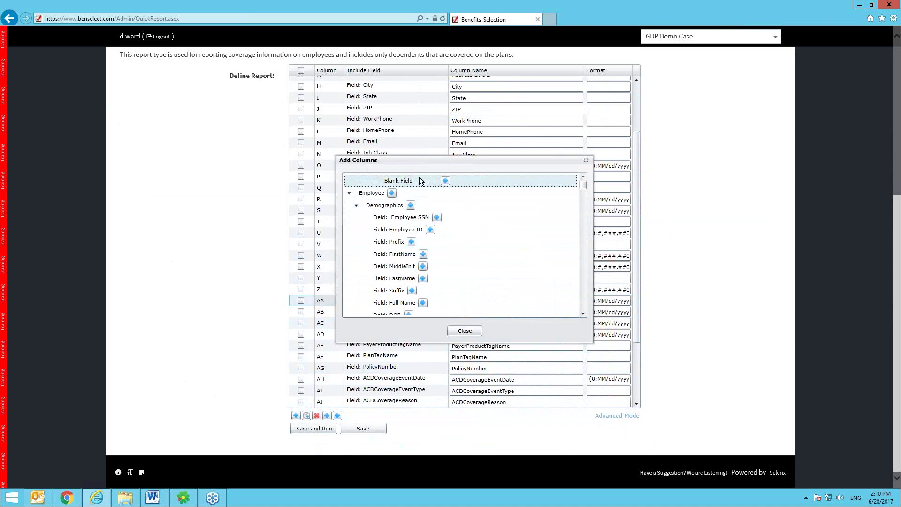
click(446, 182)
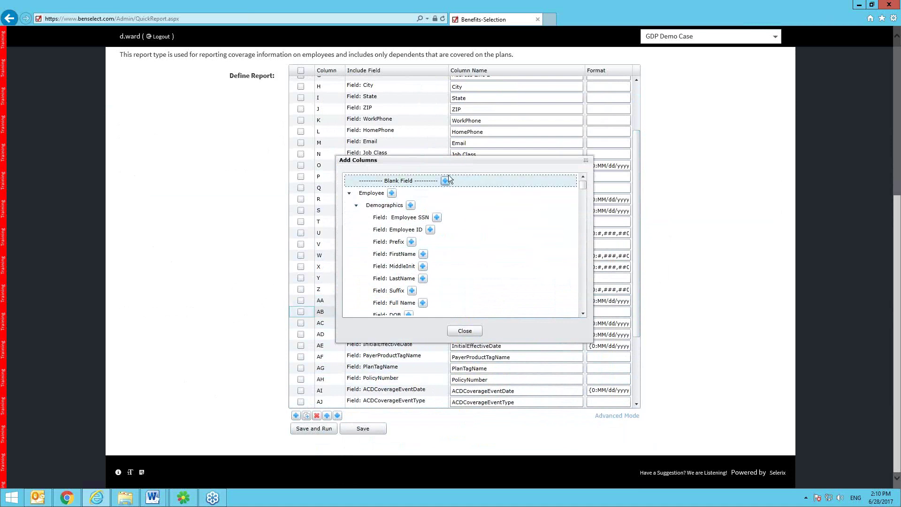
click(465, 332)
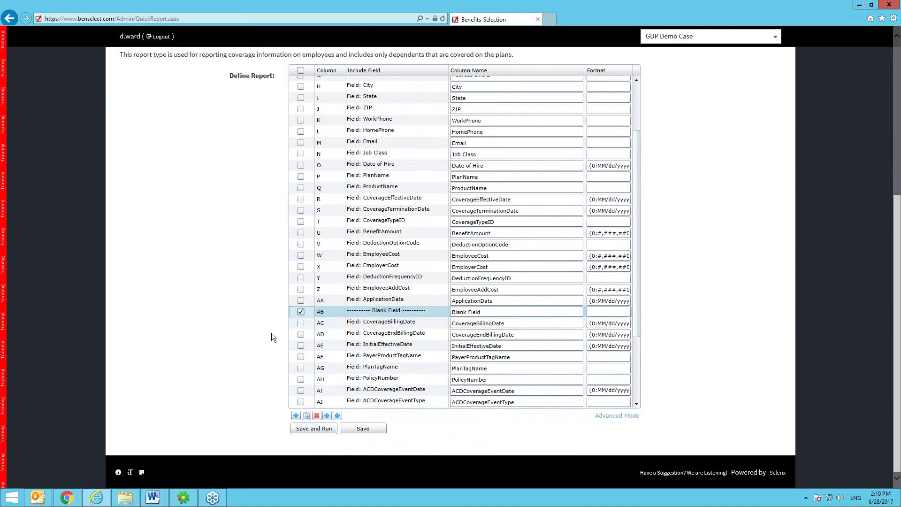
- Move the Blank Field column up to the first position, column A, ahead of Employee SSN
click(328, 415)
click(328, 416)
click(327, 415)
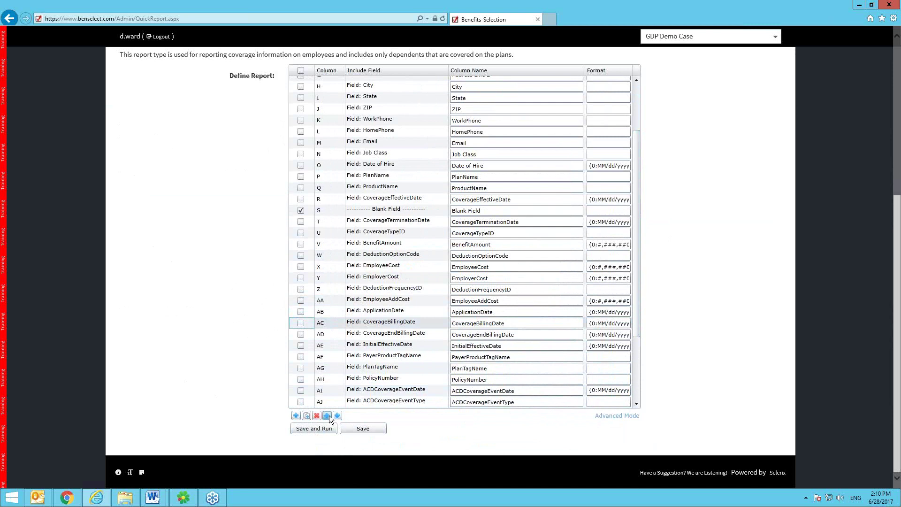
click(328, 416)
click(327, 416)
click(327, 415)
click(328, 416)
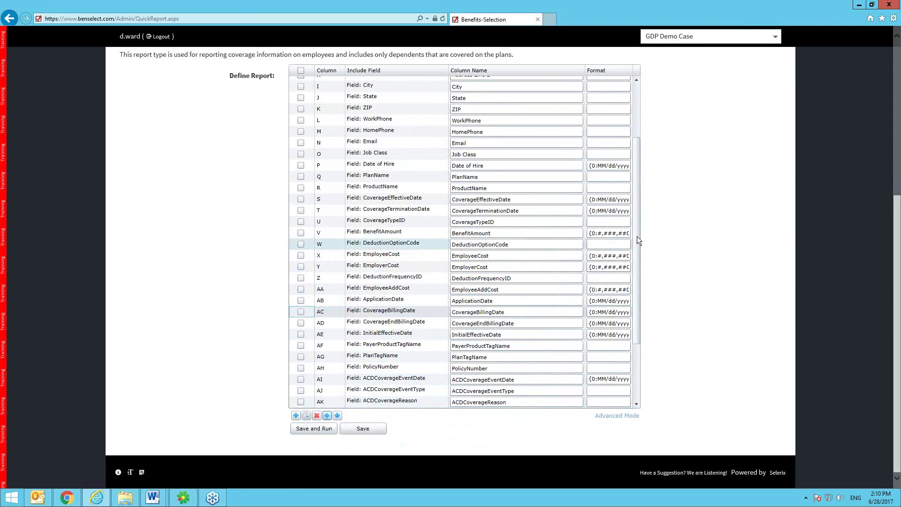
- Rename the Blank Field column in column A to GDP Demo and deselect its row
drag(638, 240, 635, 82)
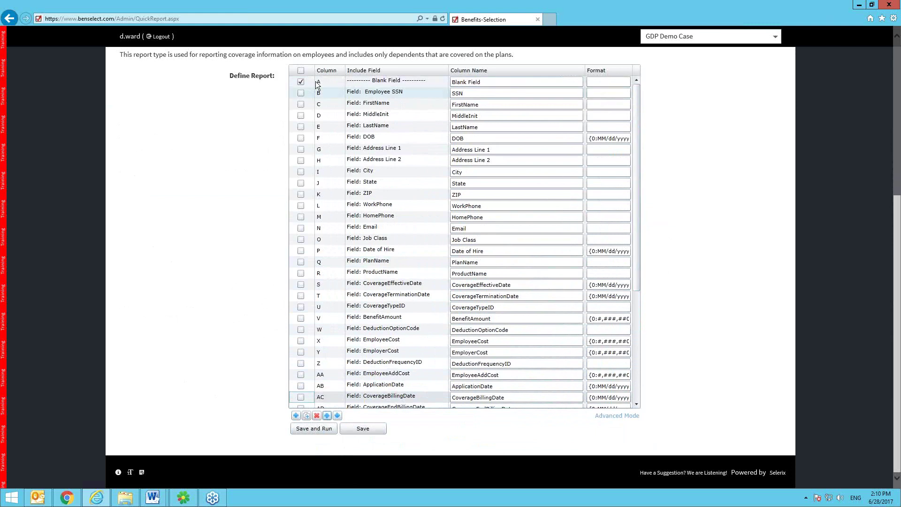
drag(501, 82, 453, 82)
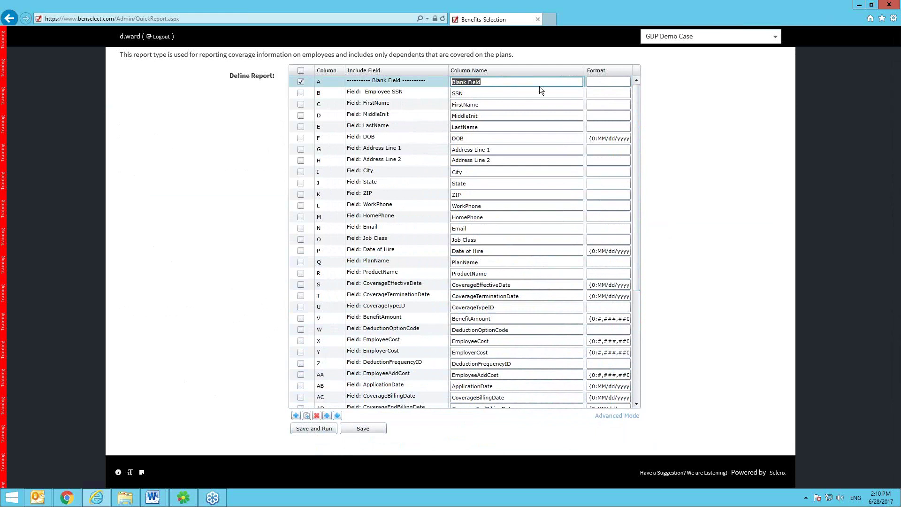
text(GDP Demo)
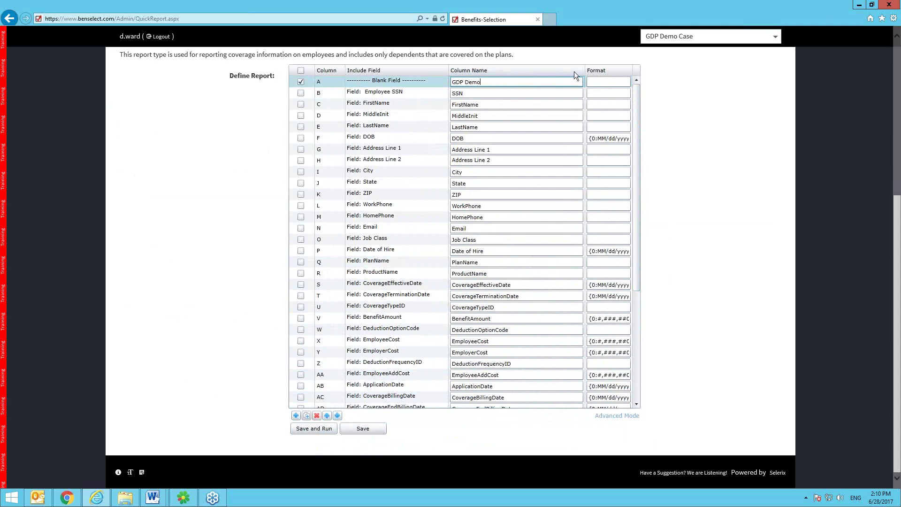
click(302, 84)
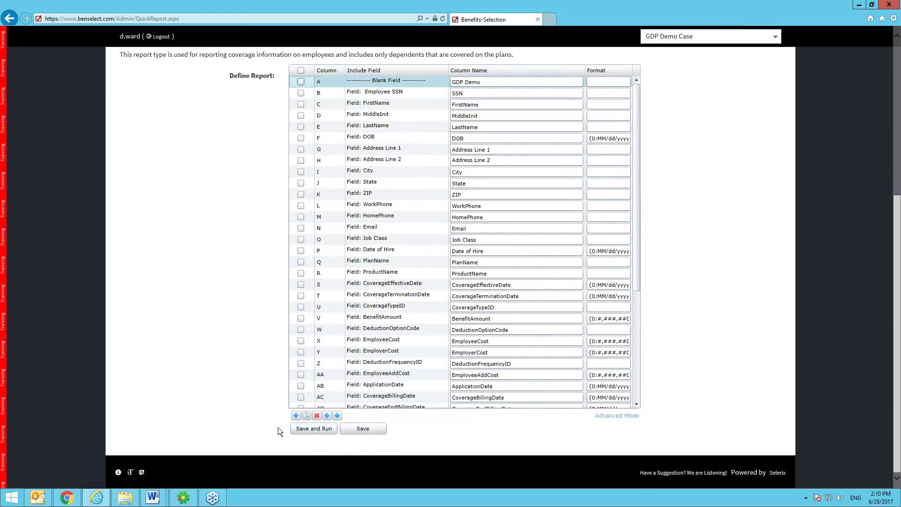
- Save the report definition and proceed to the run settings of GDP DEMO REPORT
click(370, 432)
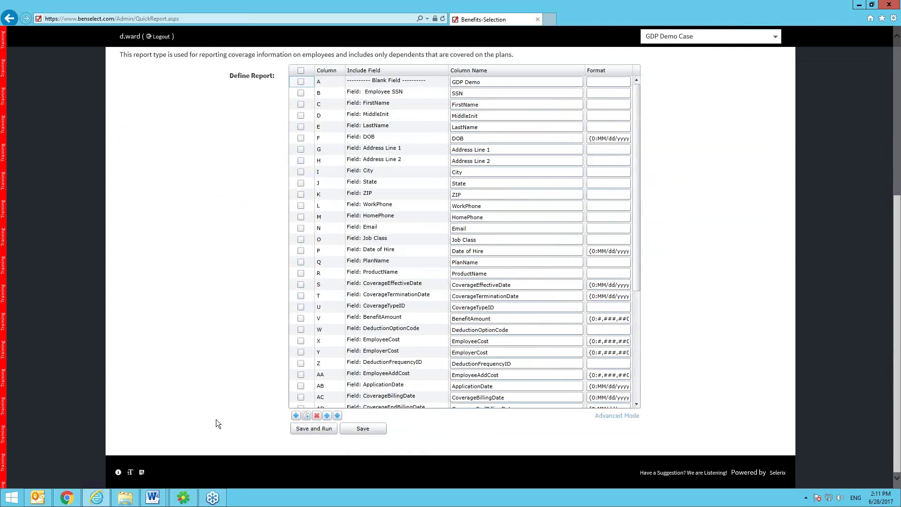
click(317, 428)
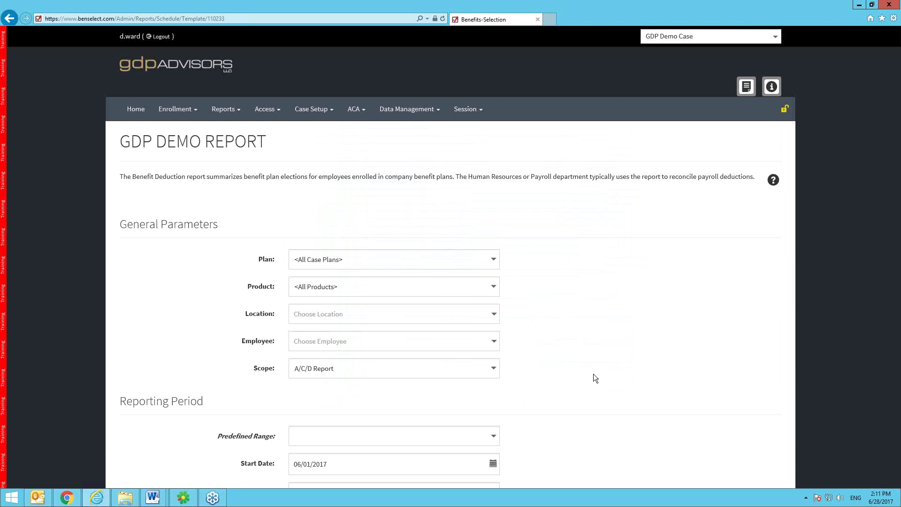
- Limit the report's general parameters to the Health plan and the BASE product
scroll(593, 374, down, 3)
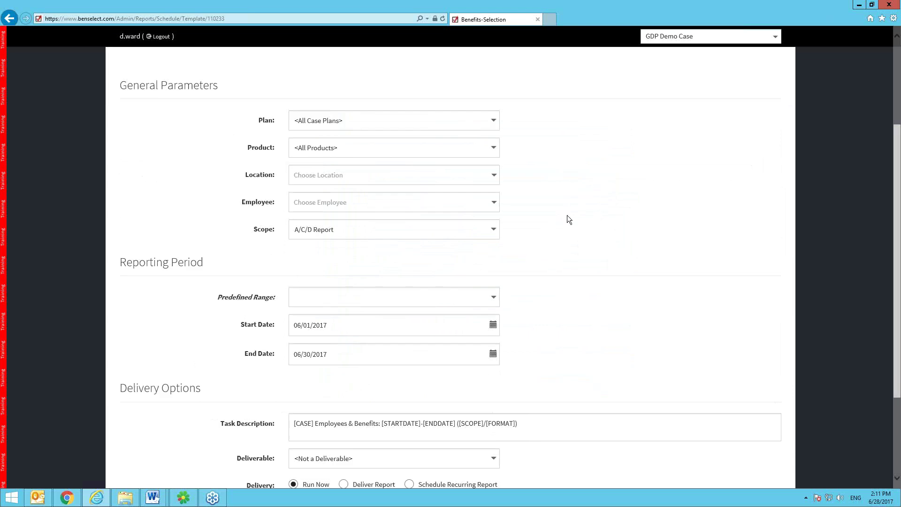
click(494, 120)
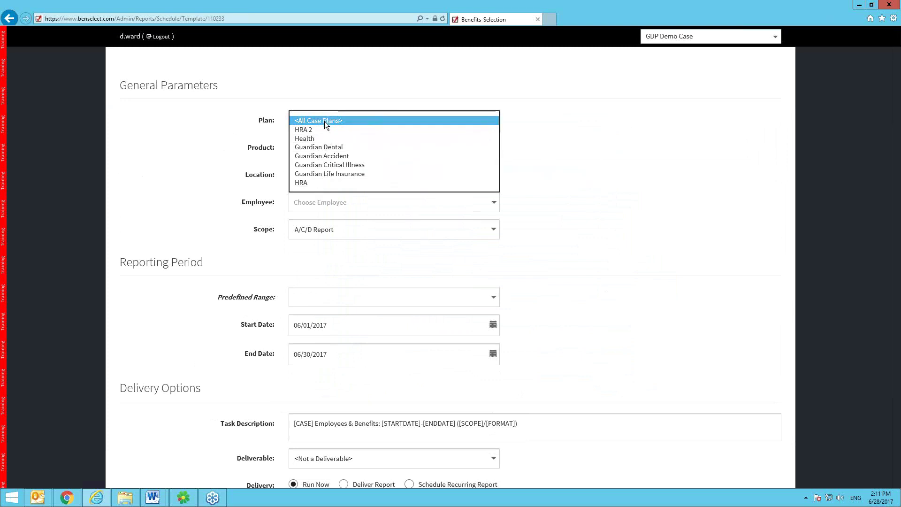
click(321, 139)
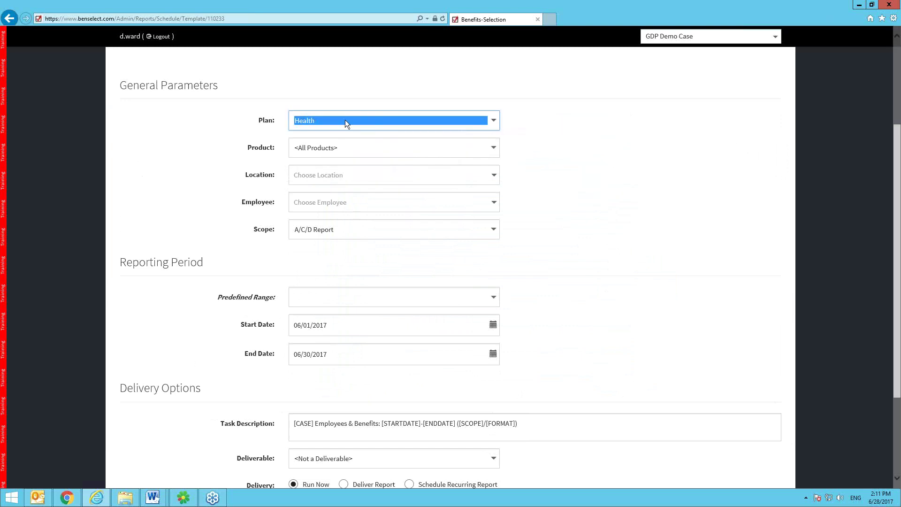
click(497, 150)
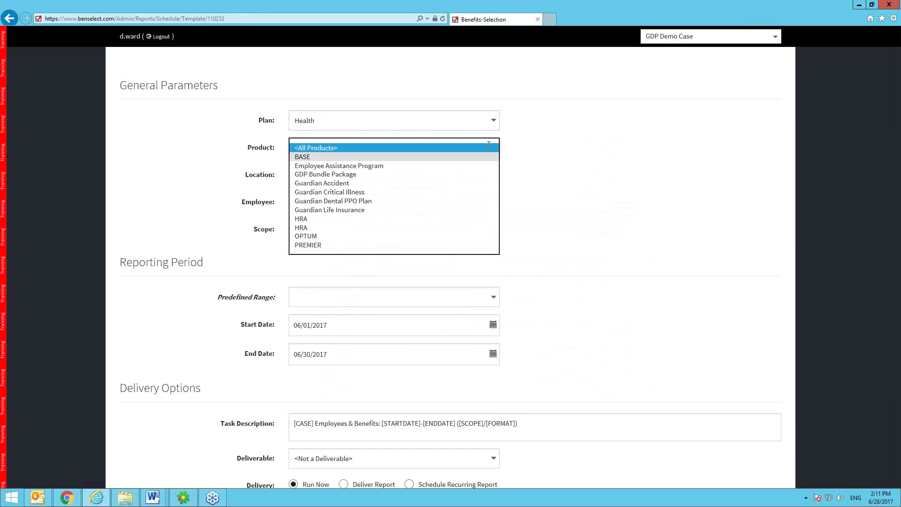
click(306, 156)
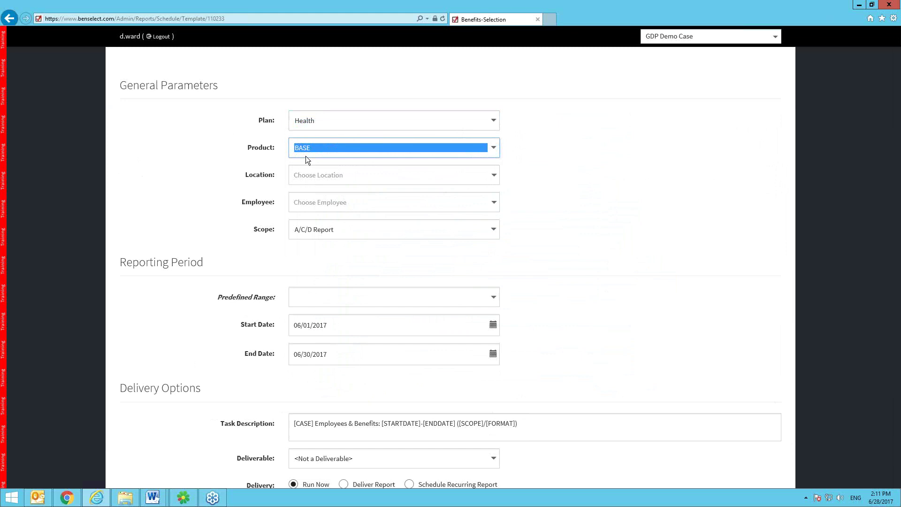
- Set the report's location to All Locations and its employee filter to All Employees
click(495, 178)
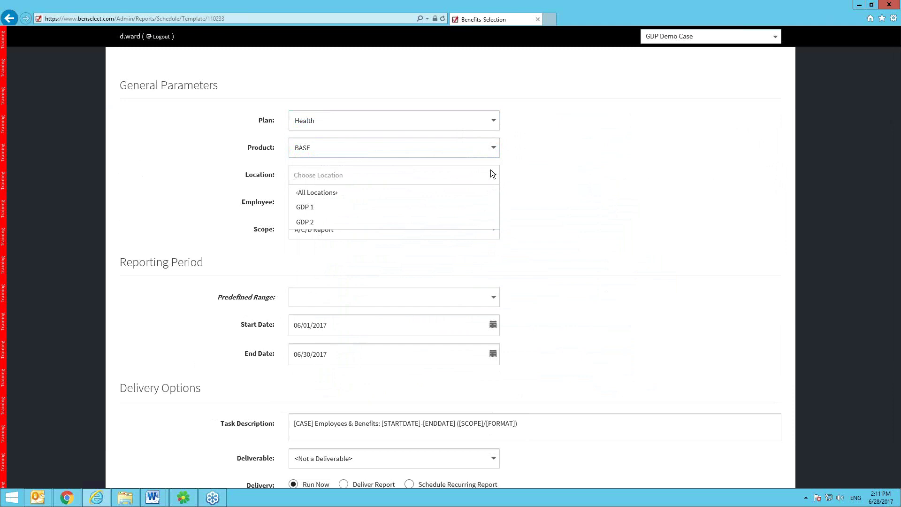
click(333, 190)
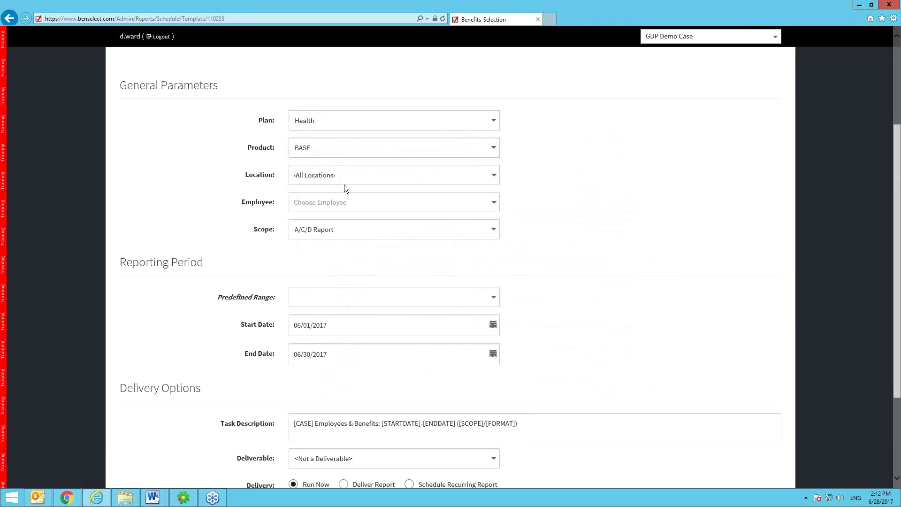
click(491, 208)
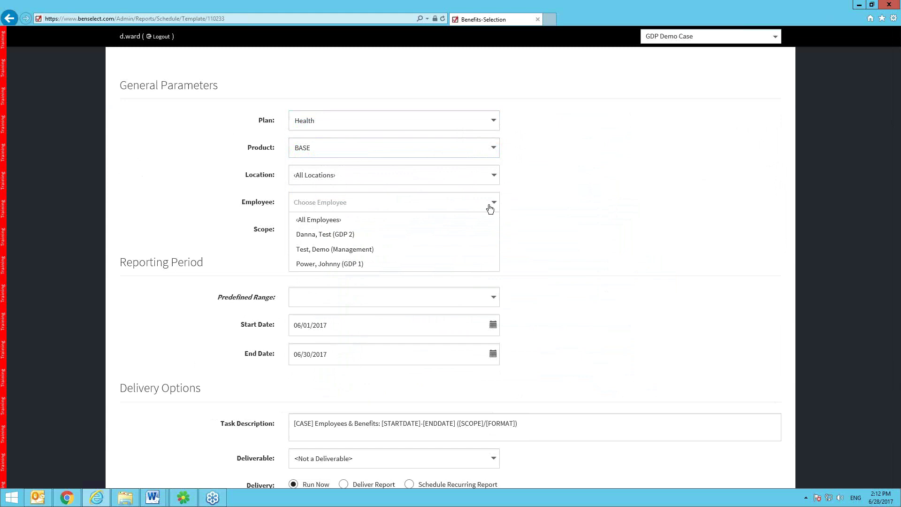
click(313, 220)
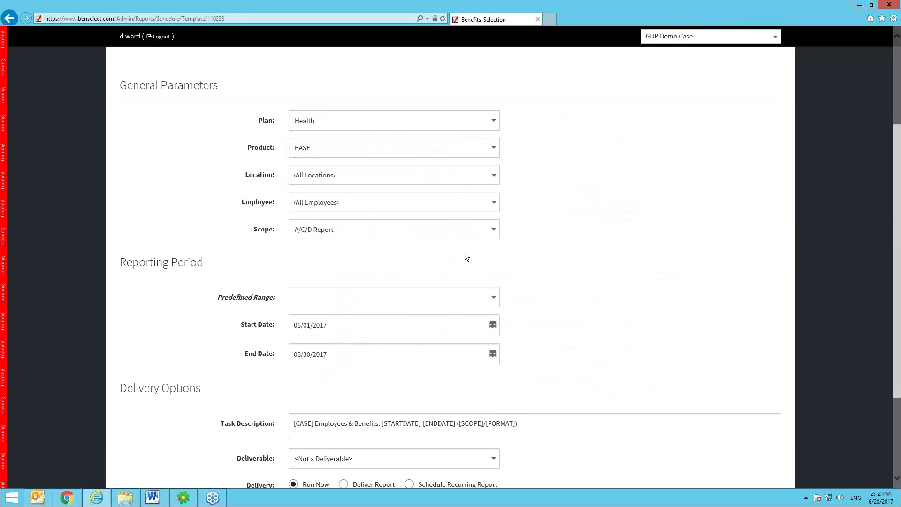
- Set the scope to Full Report and the predefined range of the reporting period to Current Plan Year
click(494, 233)
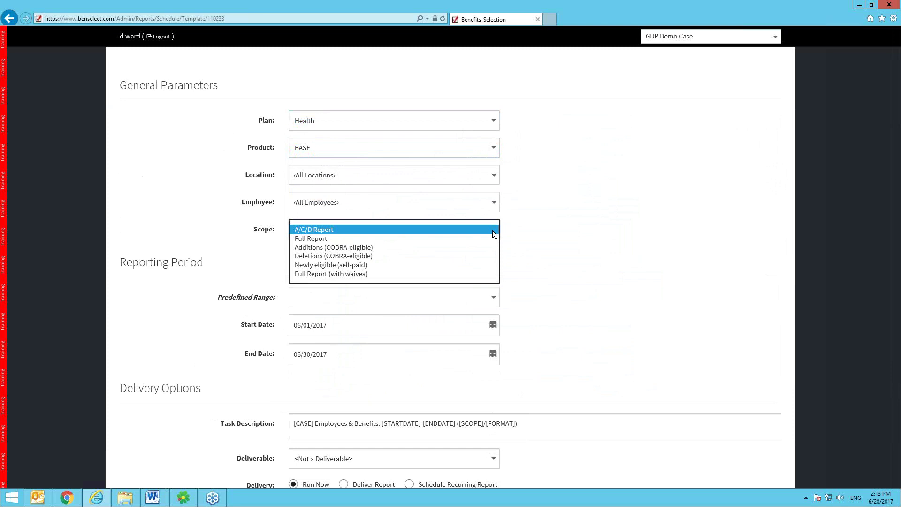
click(316, 241)
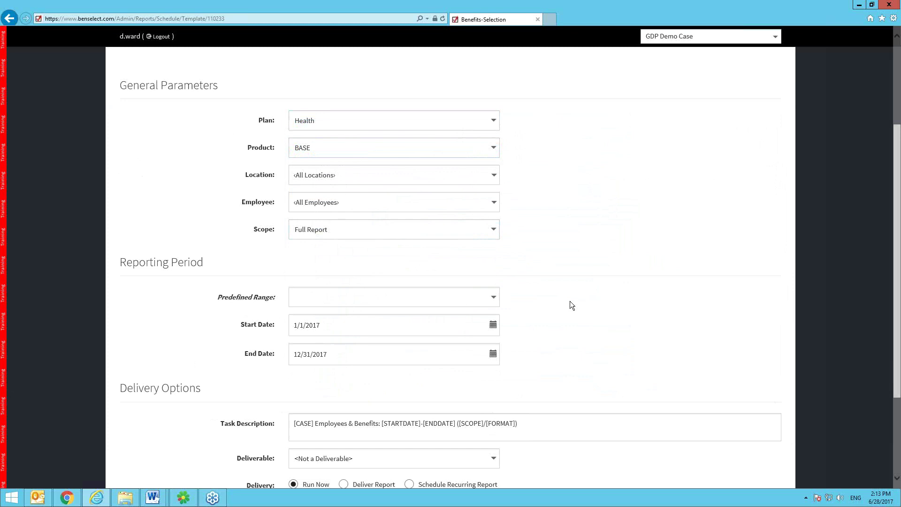
scroll(570, 303, down, 3)
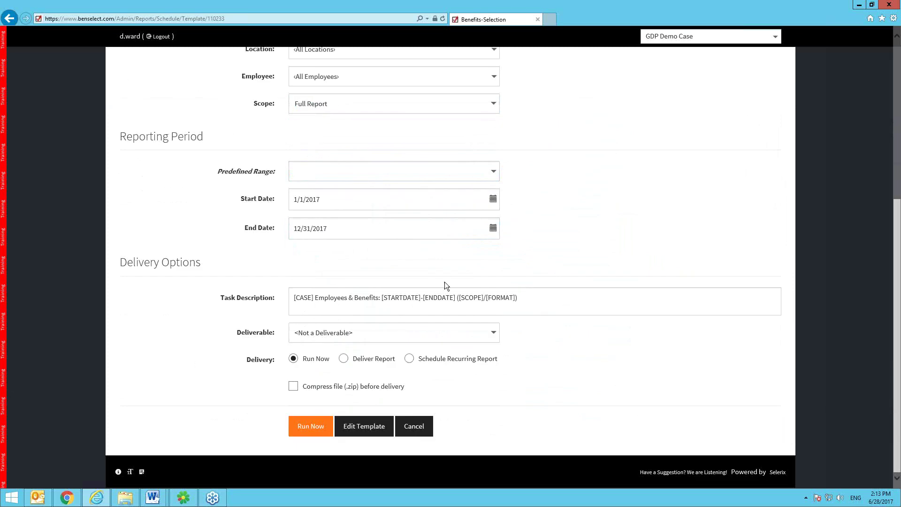
key(Tab)
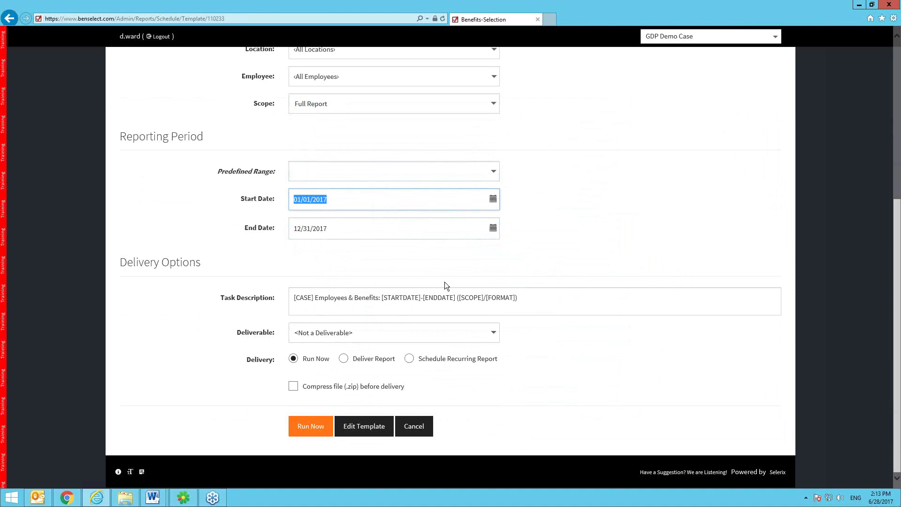
key(Tab)
click(495, 172)
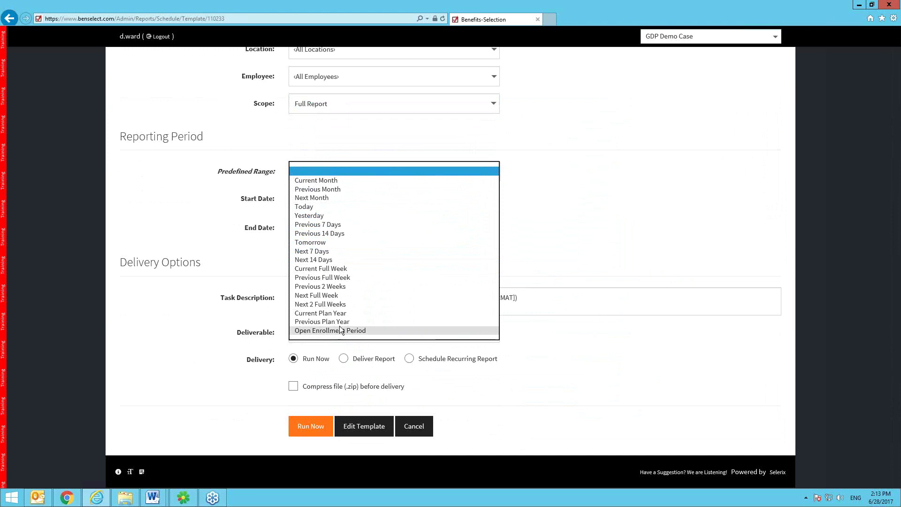
click(333, 315)
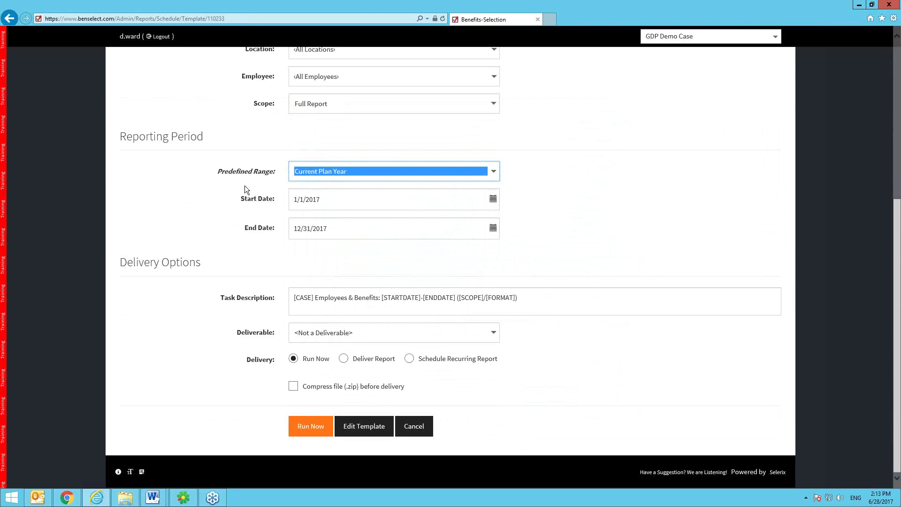
- Try the Previous 2 Weeks predefined range and switch the reporting period back to Current Plan Year
click(354, 173)
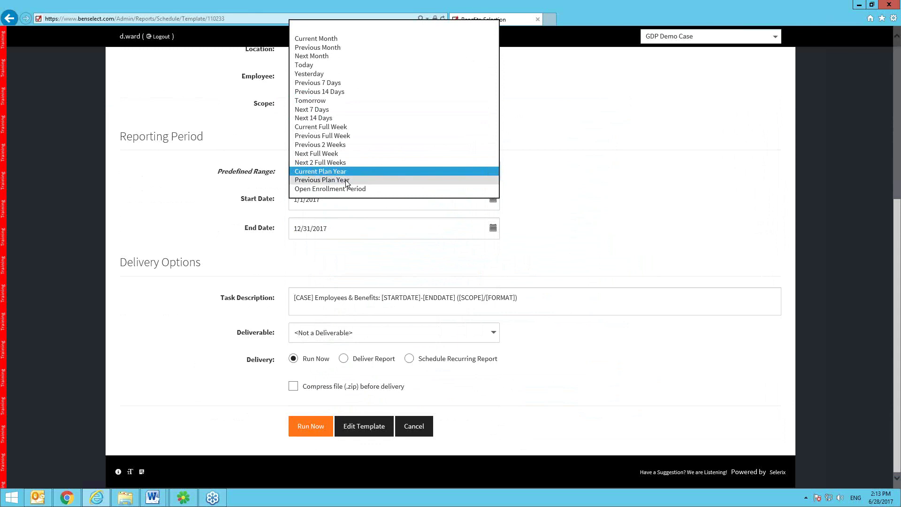
click(331, 146)
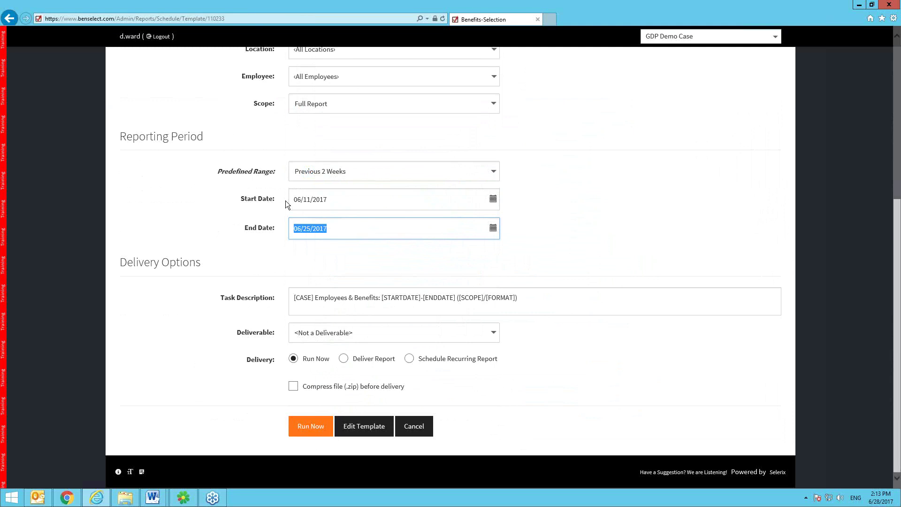
click(337, 176)
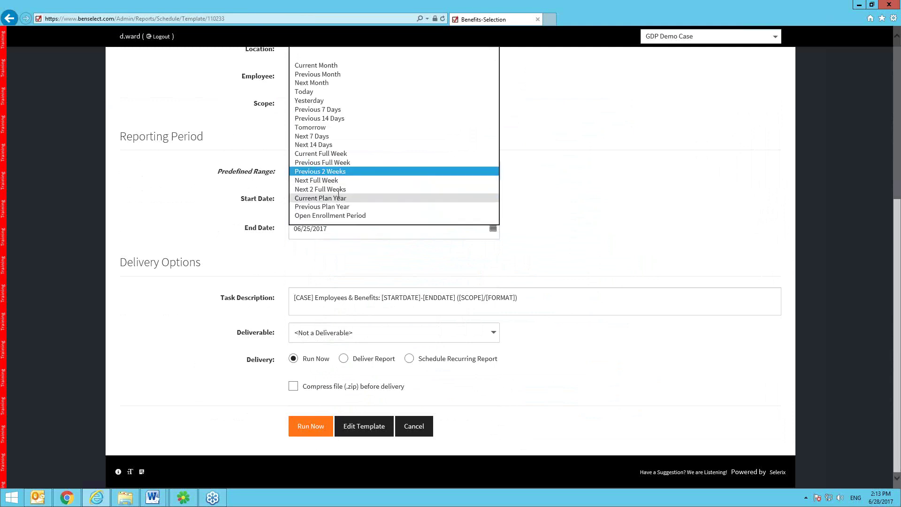
click(323, 199)
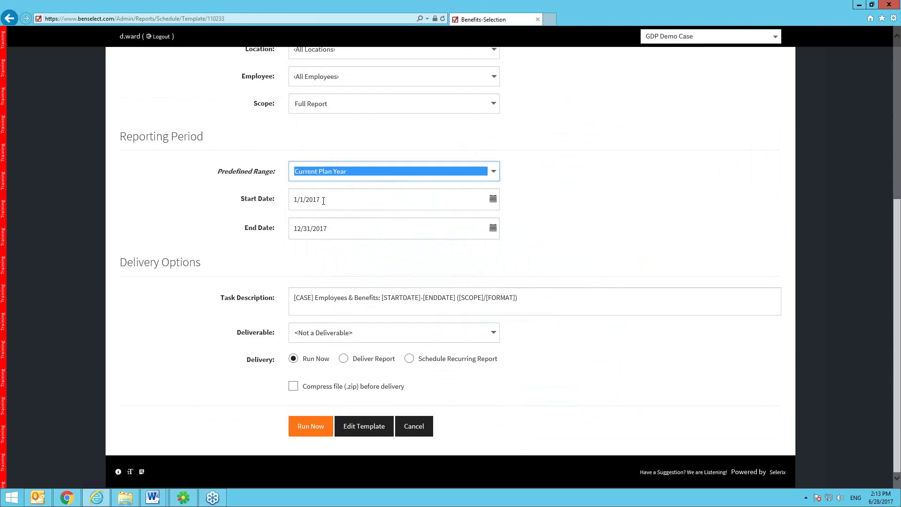
click(358, 267)
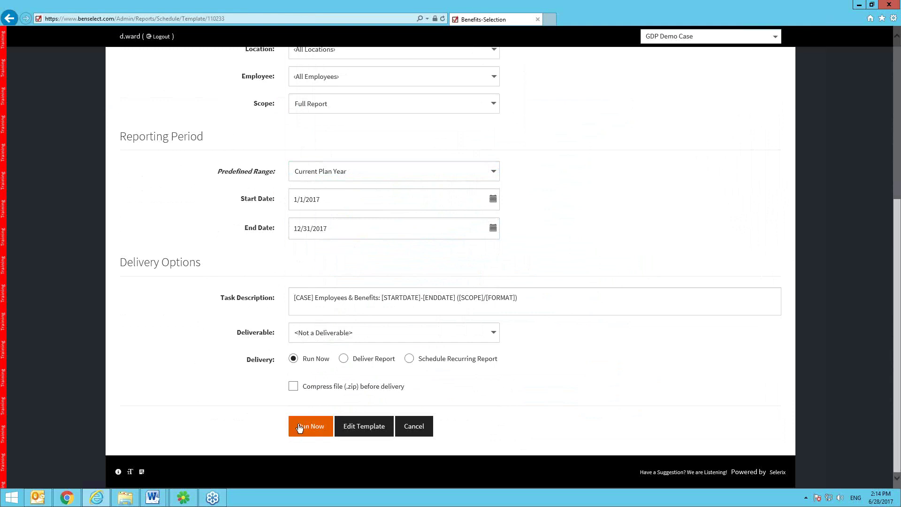
- Set the delivery option to Deliver Report and review its sender, recipient and notification settings
click(344, 358)
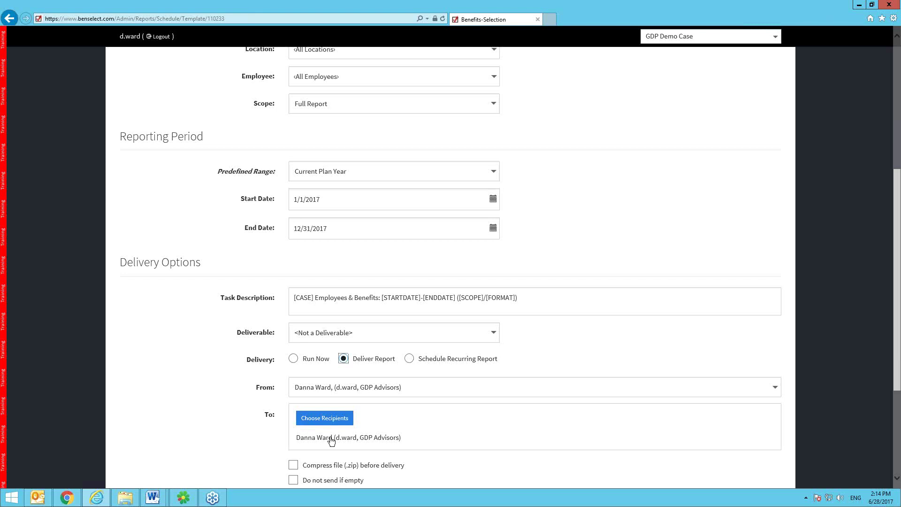
scroll(329, 439, down, 3)
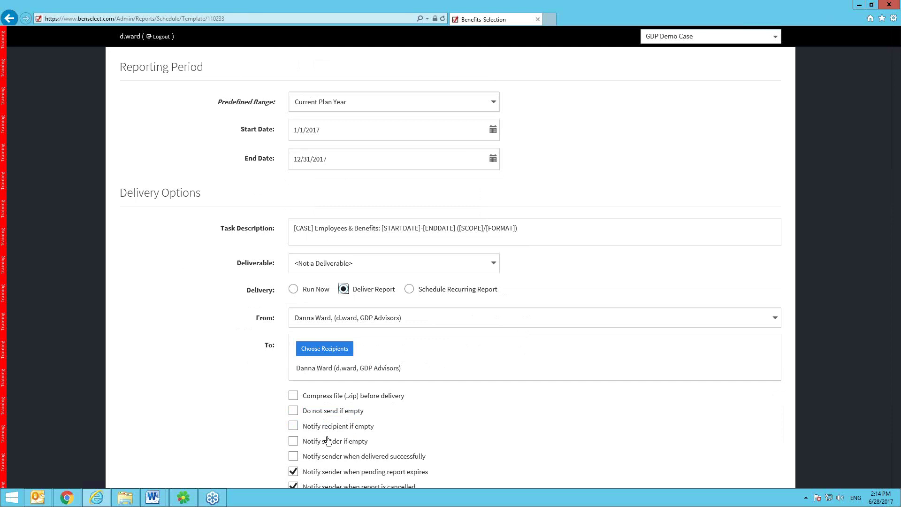
scroll(195, 368, down, 3)
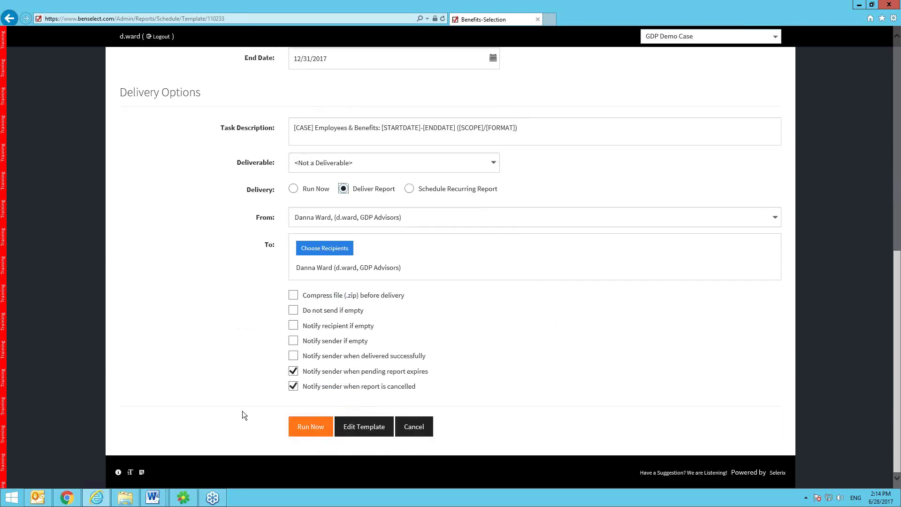
scroll(196, 403, up, 2)
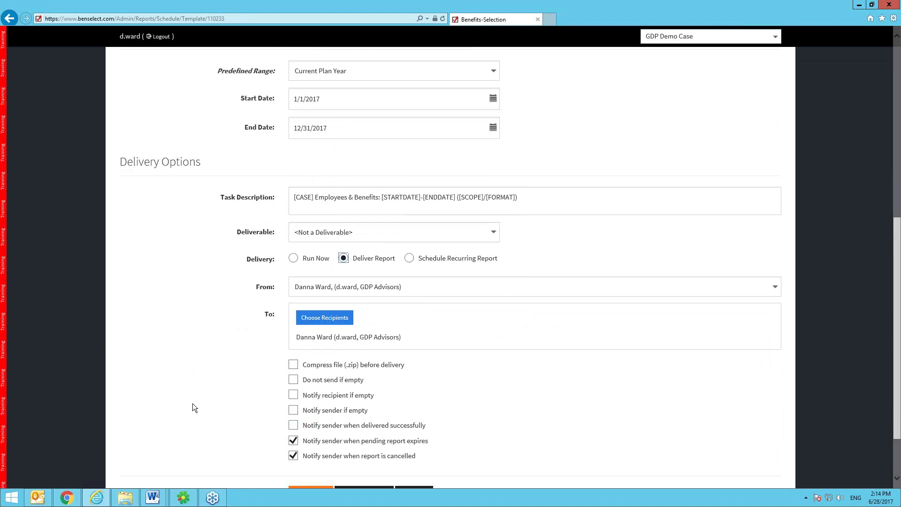
- Review the list of available report recipients and clear the entire recipient selection
click(323, 324)
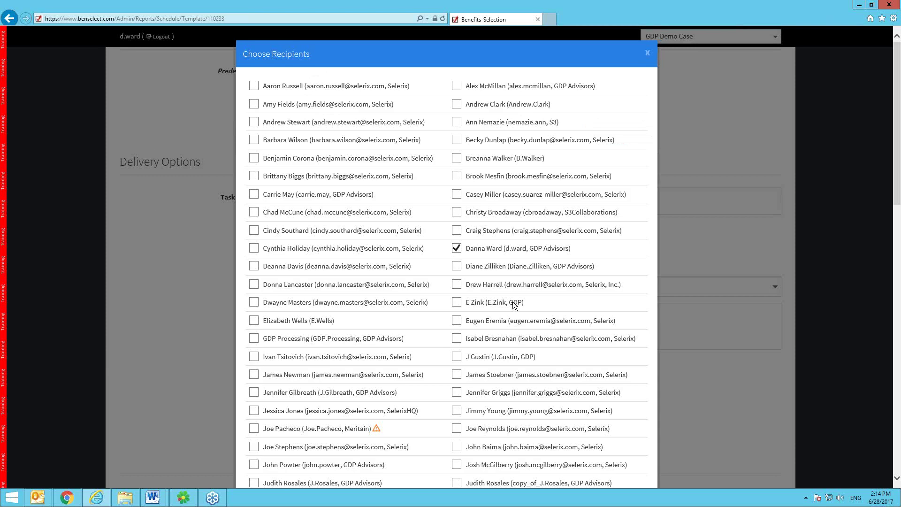
scroll(604, 258, down, 3)
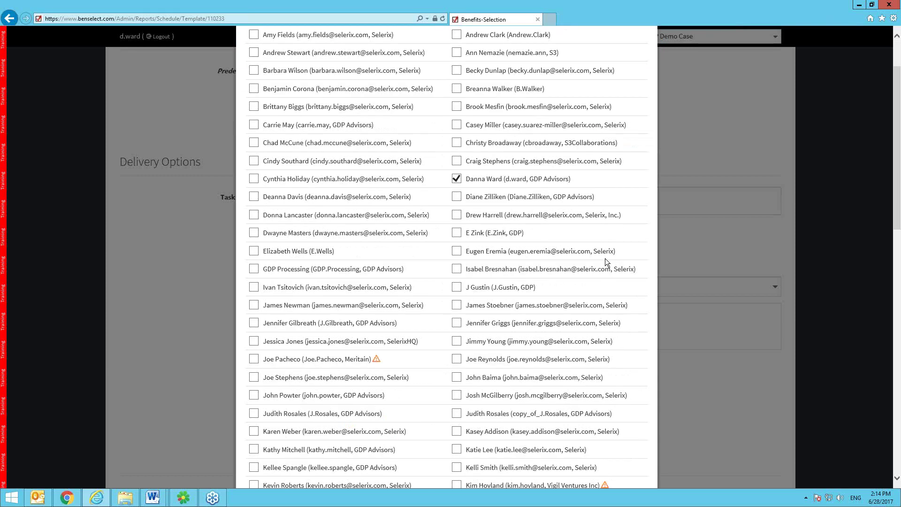
scroll(470, 203, down, 13)
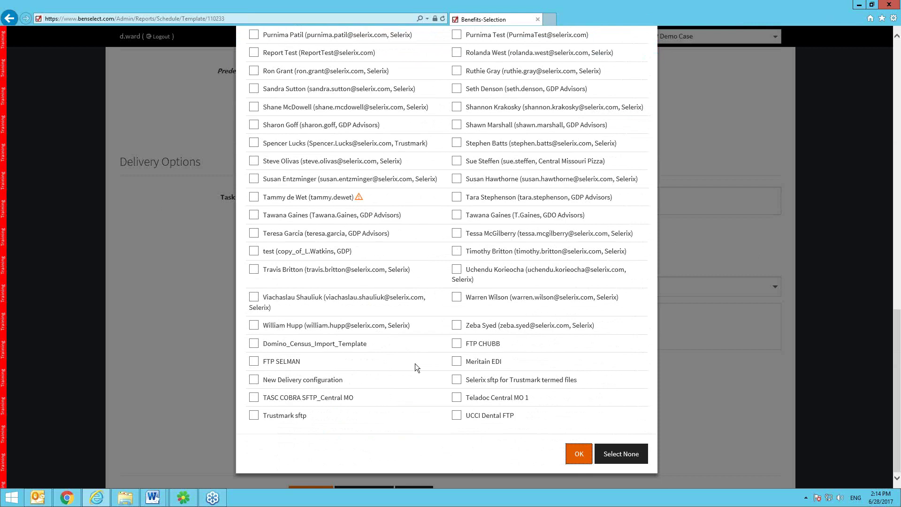
scroll(426, 365, up, 7)
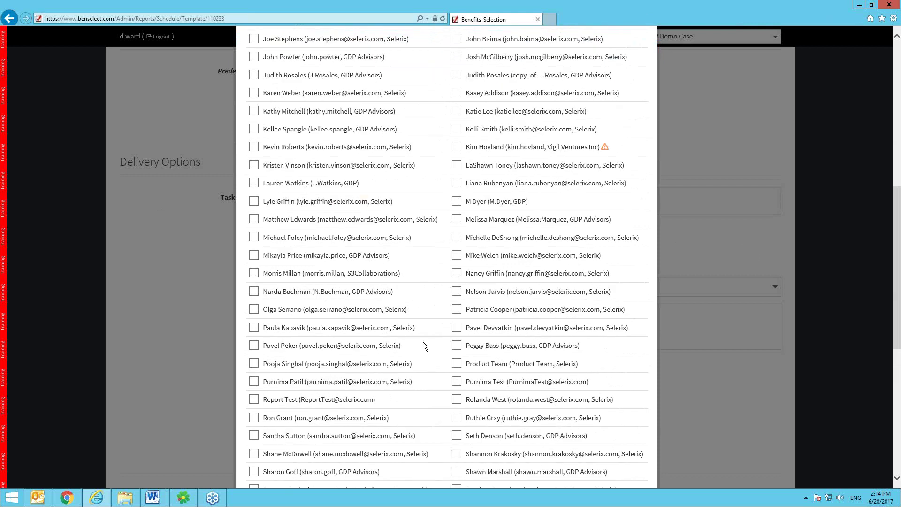
scroll(423, 345, up, 9)
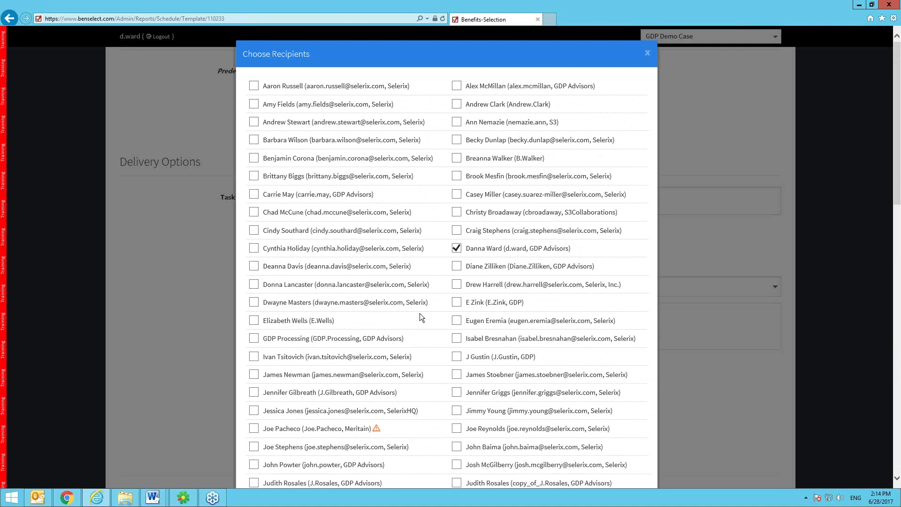
scroll(419, 314, down, 7)
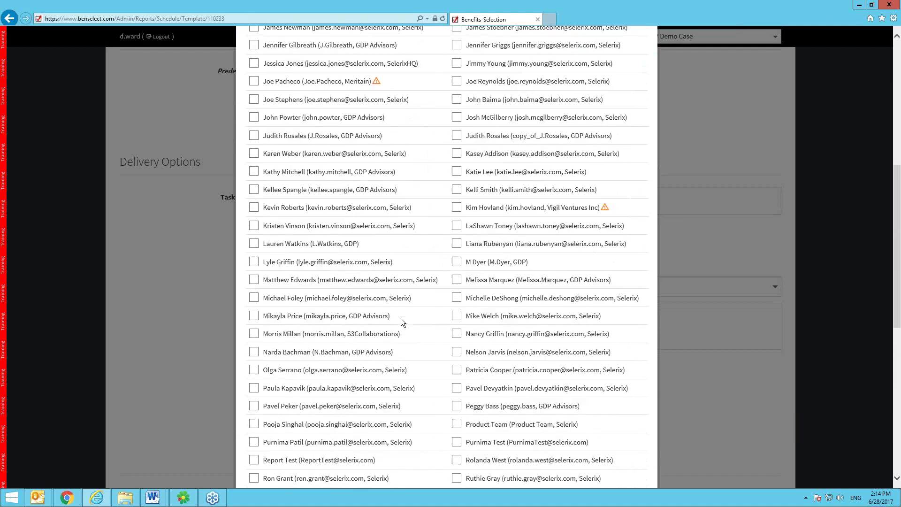
scroll(400, 333, down, 4)
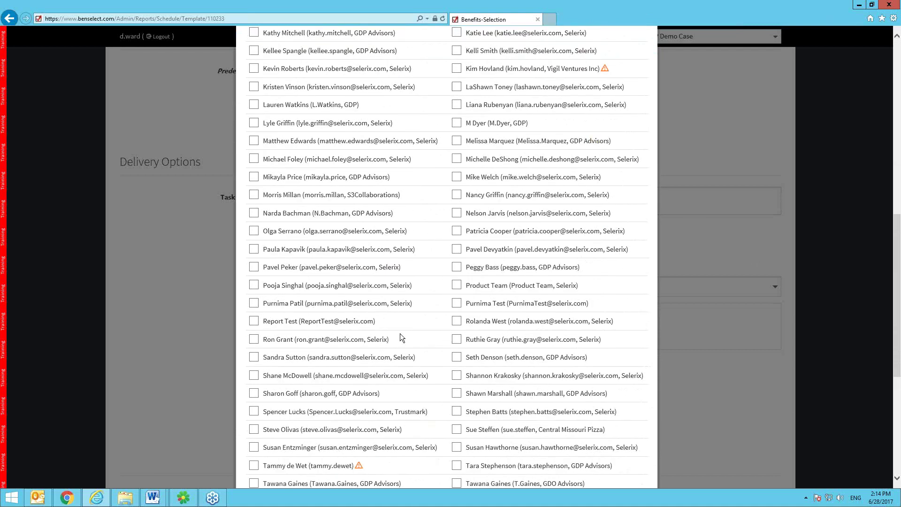
scroll(410, 374, down, 4)
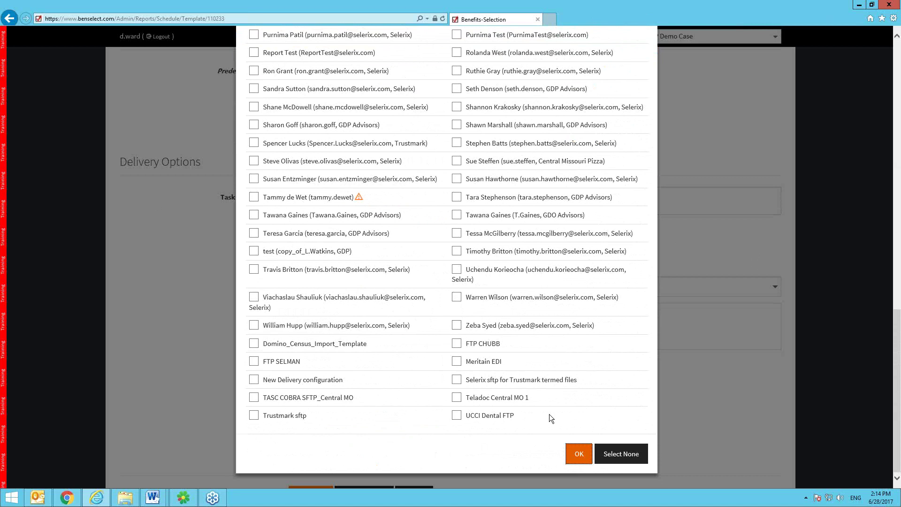
click(616, 453)
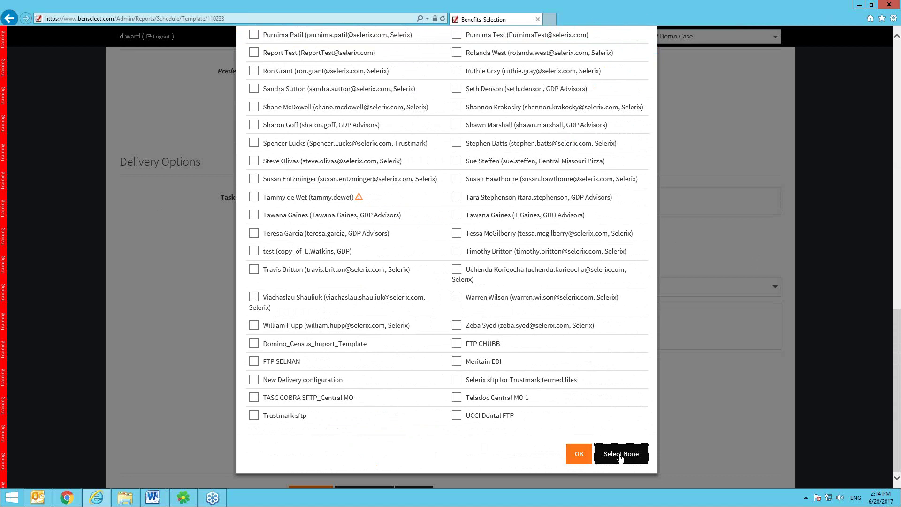
click(581, 461)
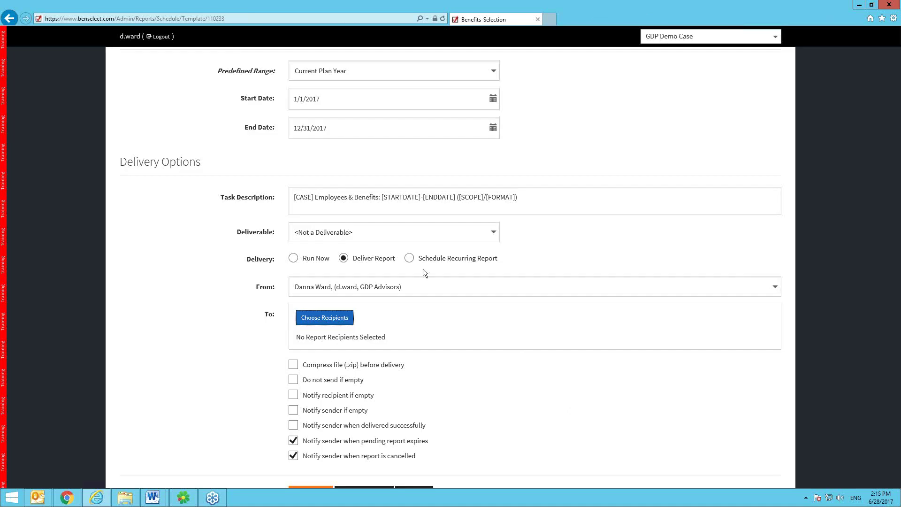
- Set the delivery to Schedule Recurring Report and its report range to From last interval to end of plan year
click(408, 257)
scroll(410, 261, down, 3)
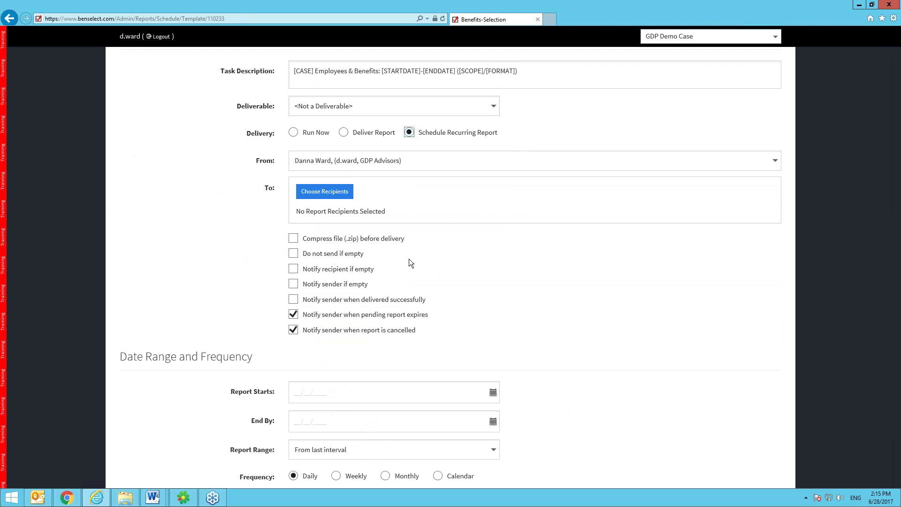
scroll(460, 240, down, 3)
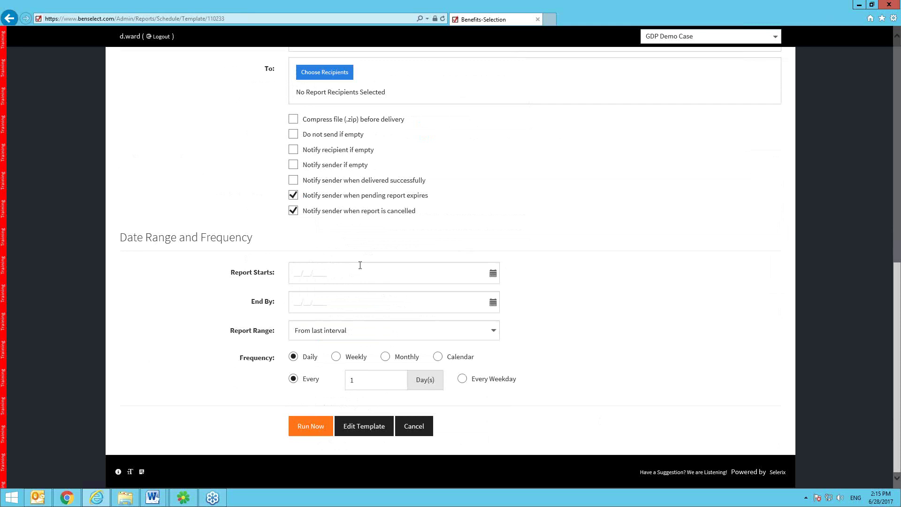
click(300, 267)
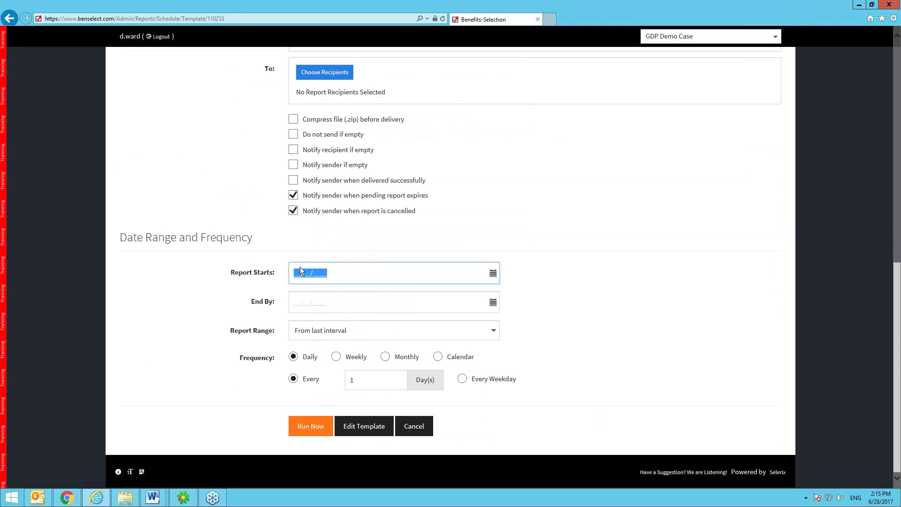
click(300, 302)
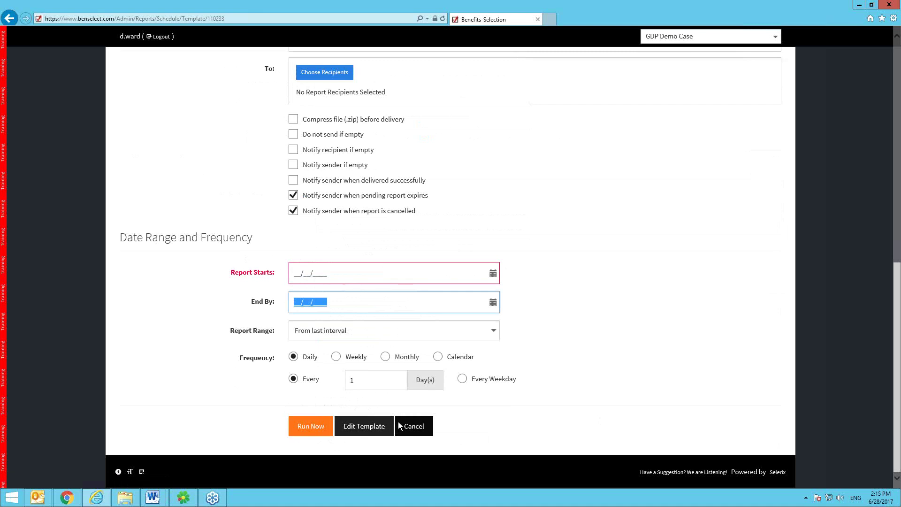
click(492, 331)
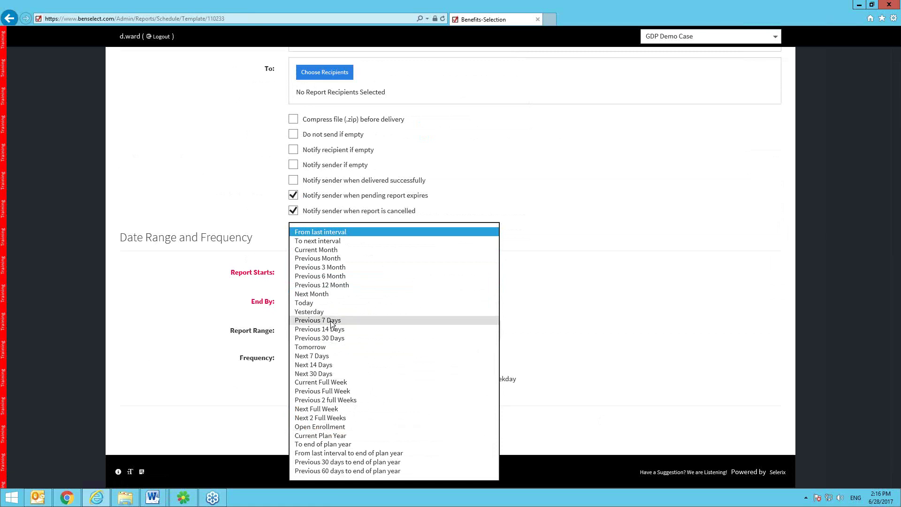
click(338, 452)
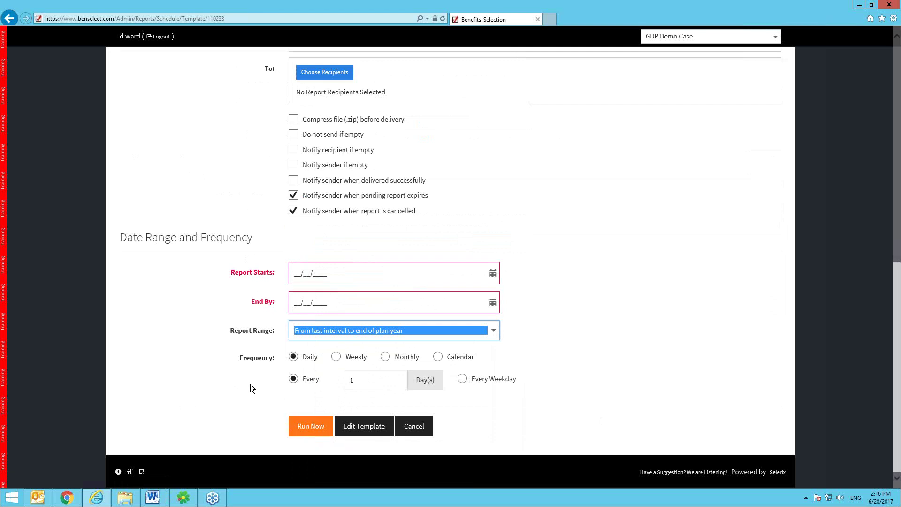
- Try the Weekly frequency and switch the recurring schedule to Monthly, on day 1 of every 1 month
click(336, 357)
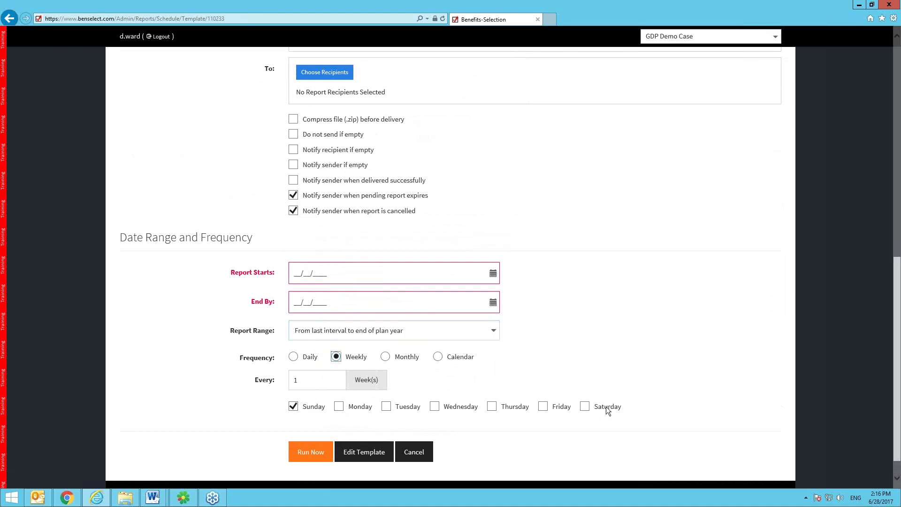
click(384, 363)
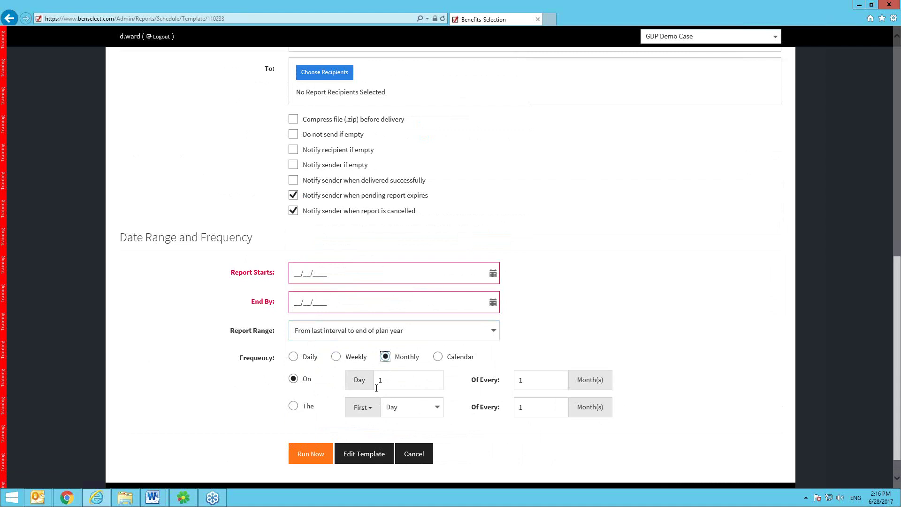
click(293, 406)
click(366, 407)
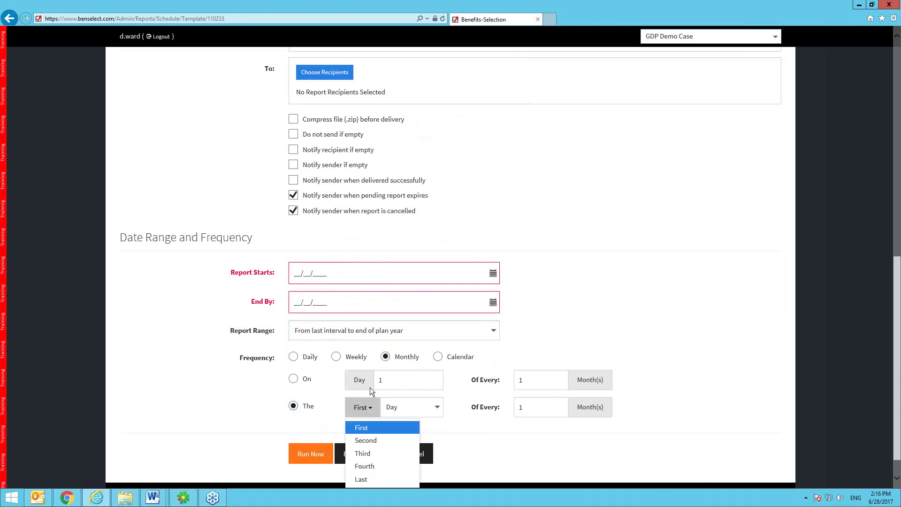
click(298, 380)
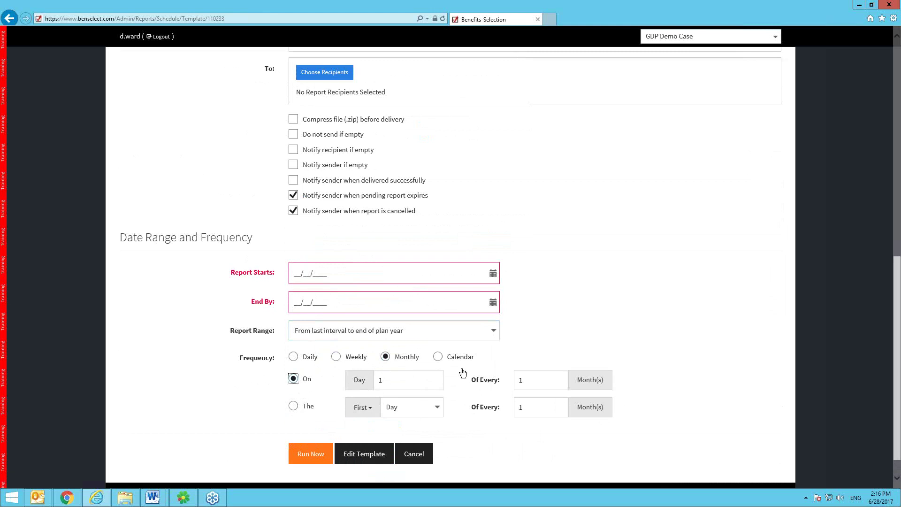
- Set the delivery option back to Run Now and run the report
click(222, 369)
scroll(200, 401, up, 5)
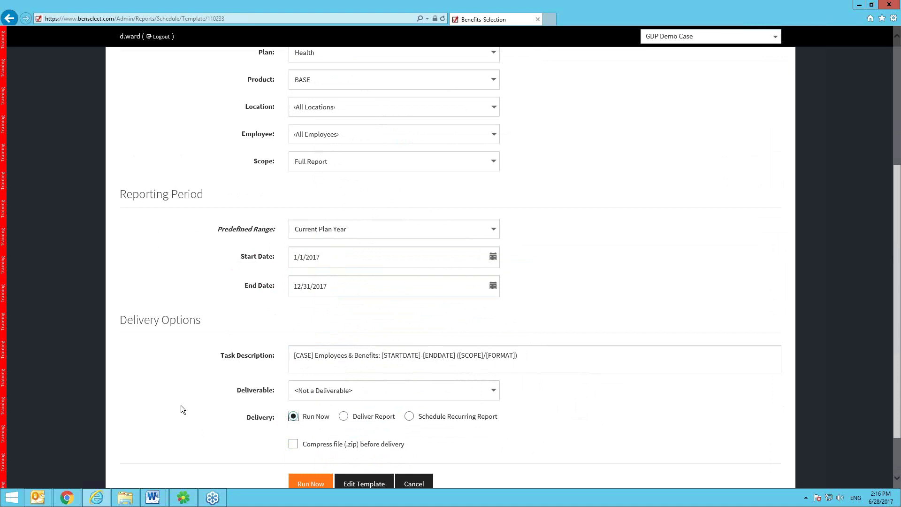
scroll(164, 390, down, 1)
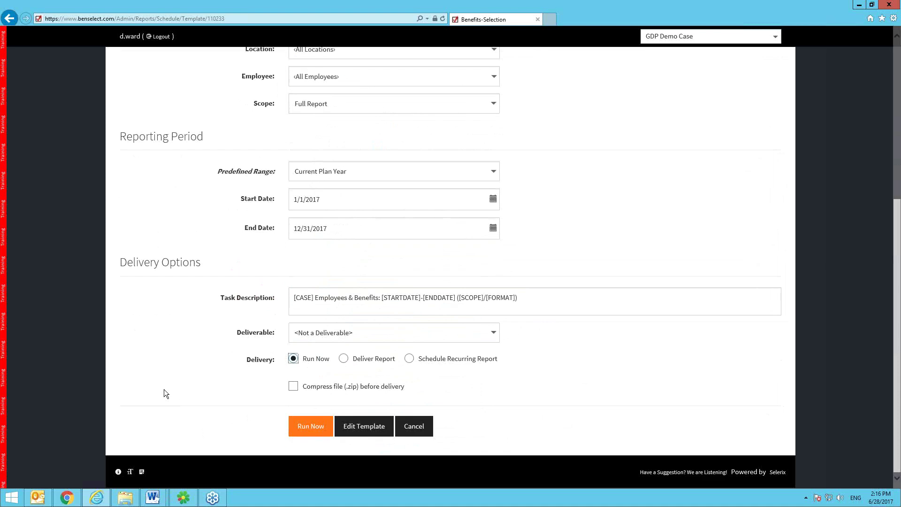
click(303, 439)
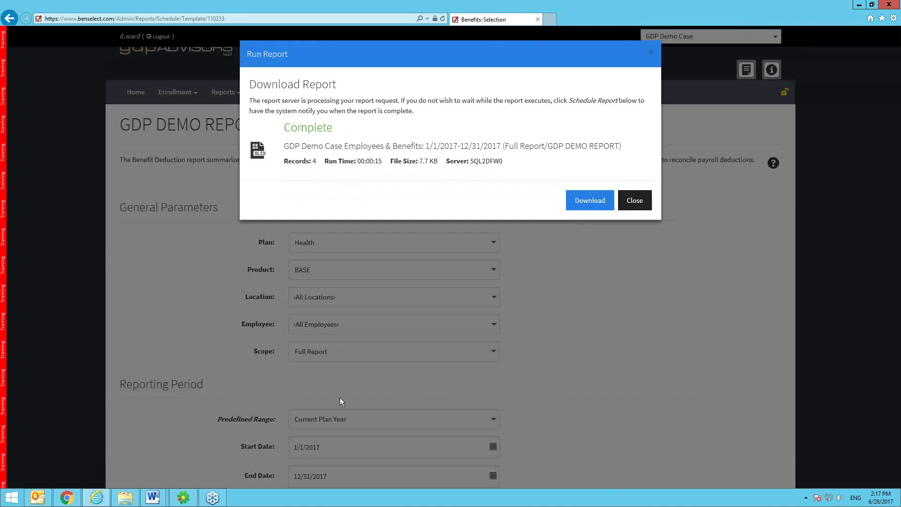
- Download the generated report and open the file in Excel
triple_click(282, 162)
click(378, 167)
click(591, 204)
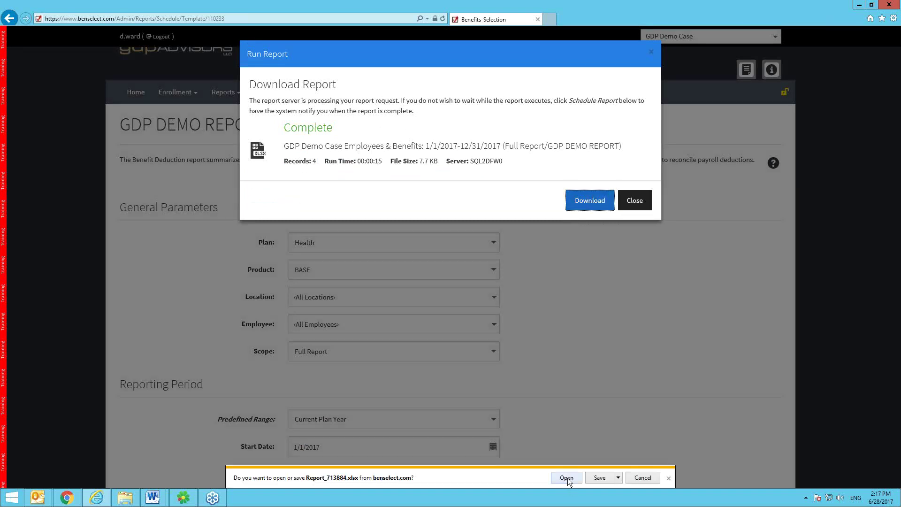
click(566, 478)
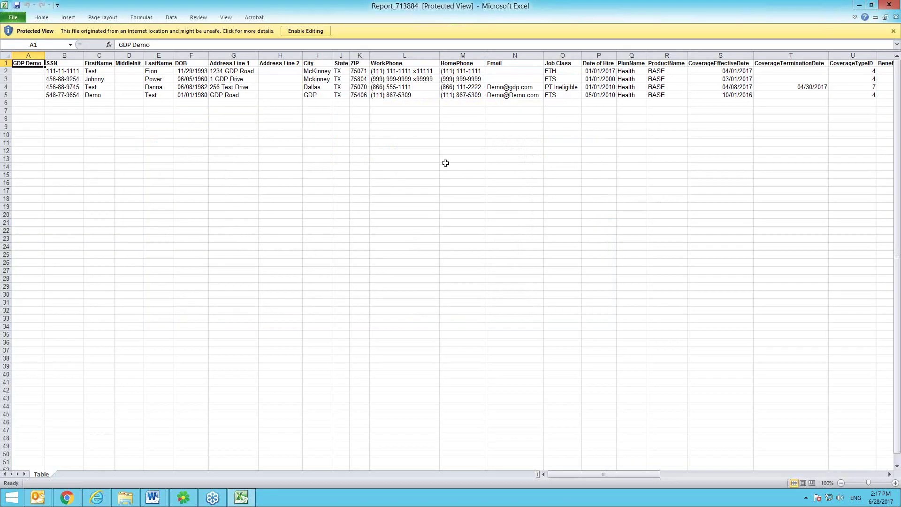
- Examine the employee and coverage columns of the report spreadsheet and return to the browser
click(446, 163)
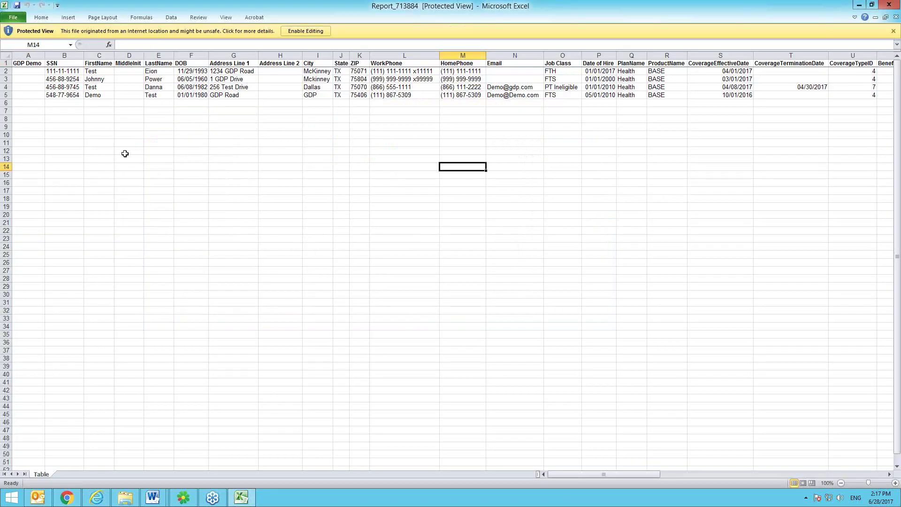
drag(178, 198, 181, 208)
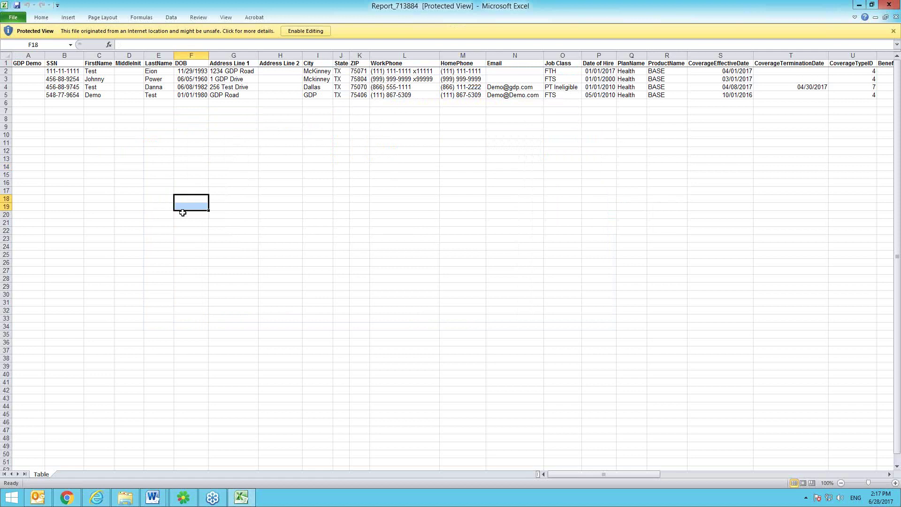
key(ctrl+Home)
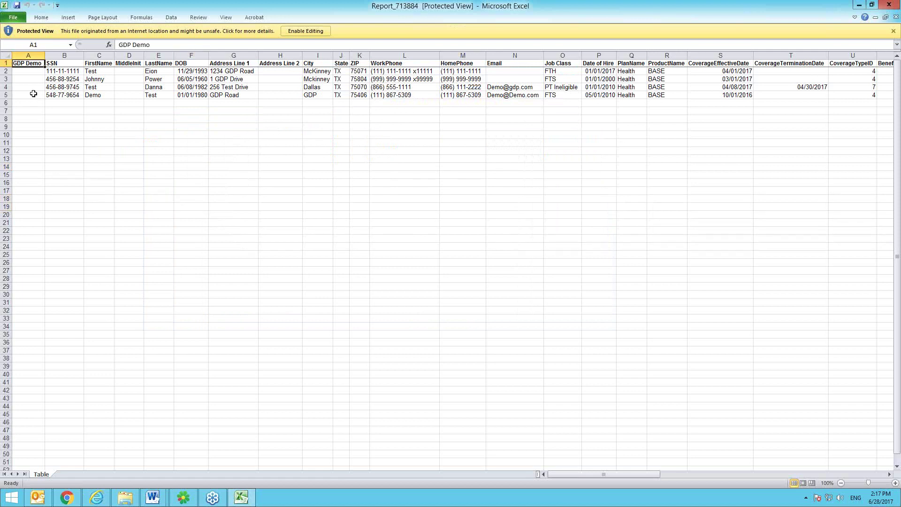
mouse_move(26, 63)
mouse_down()
mouse_move(30, 460)
mouse_move(42, 82)
mouse_move(28, 65)
mouse_up()
drag(64, 73, 64, 98)
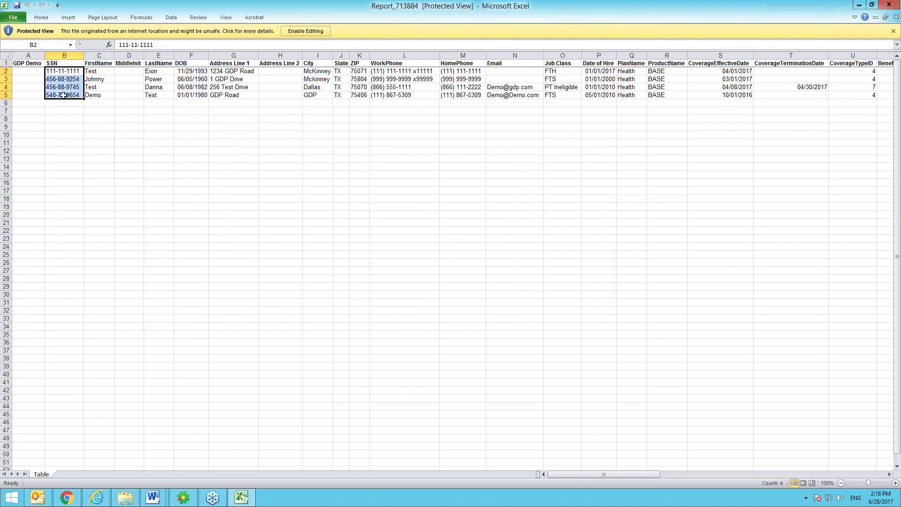
drag(98, 71, 116, 130)
click(605, 438)
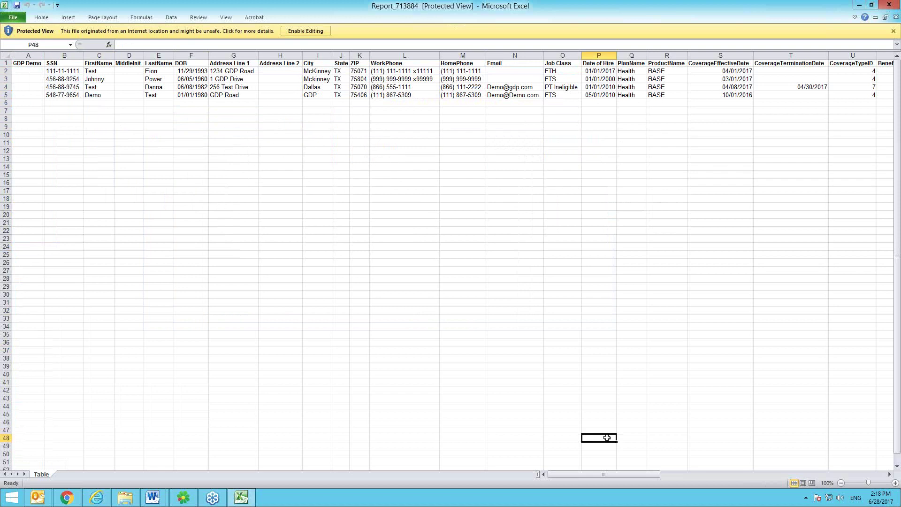
mouse_move(596, 474)
mouse_down()
mouse_move(831, 480)
mouse_move(590, 466)
mouse_up()
click(860, 5)
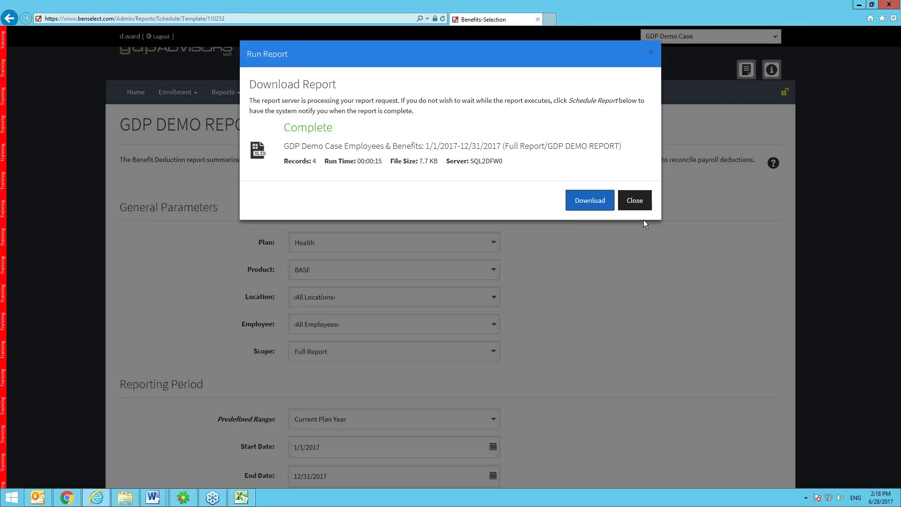
- Dismiss the Run Report dialog and open the GDP DEMO REPORT template for editing, reviewing its general settings
click(635, 207)
scroll(596, 271, down, 5)
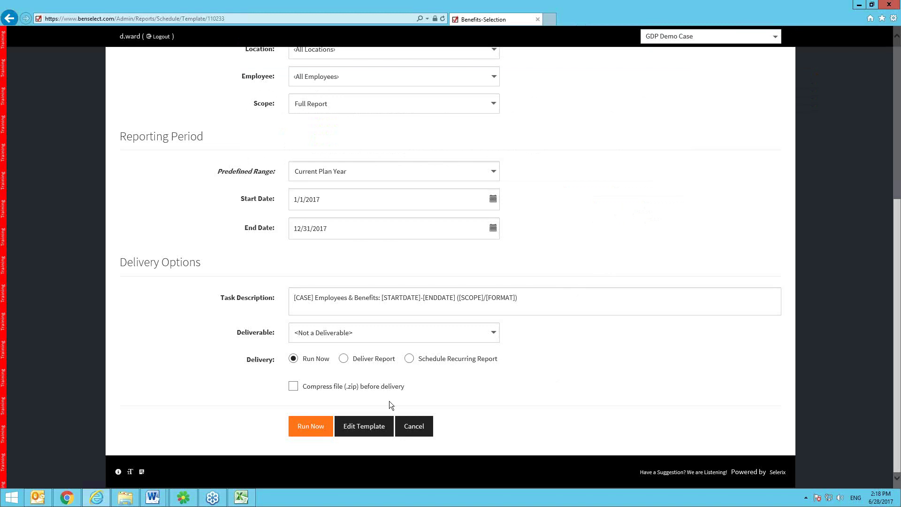
click(370, 425)
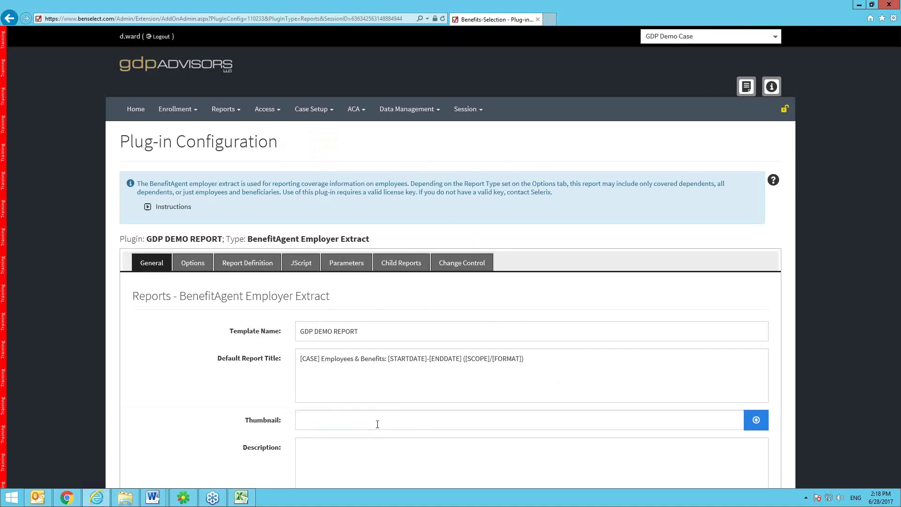
scroll(415, 390, down, 4)
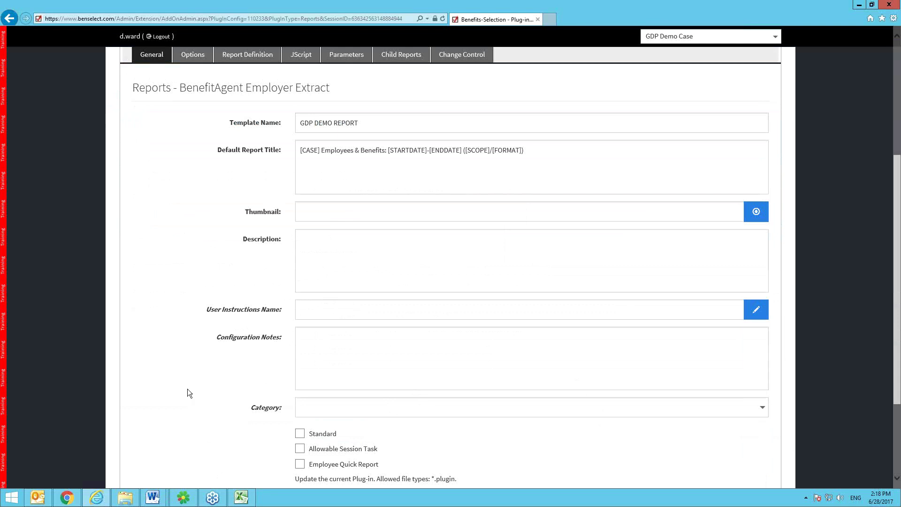
scroll(187, 392, up, 3)
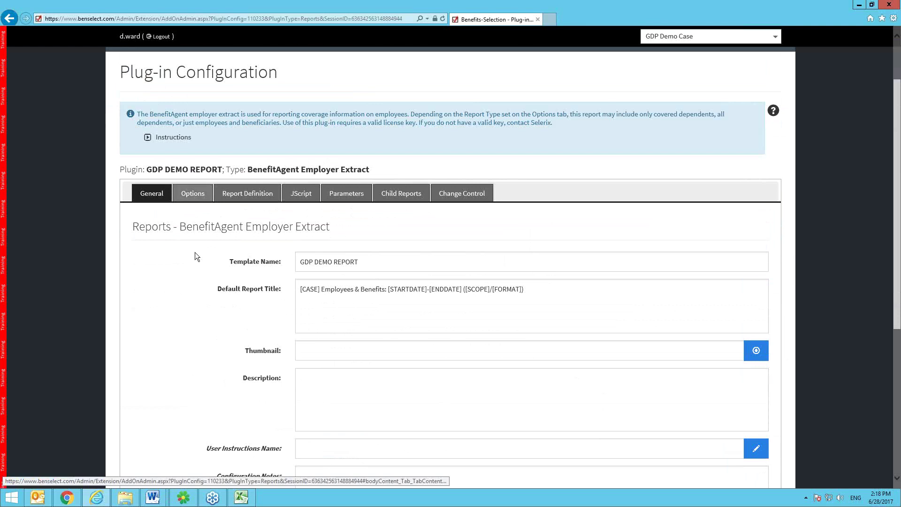
- Review the GDP DEMO REPORT template's option settings, from the email delivery filename through file format and report type to the sort order
click(193, 194)
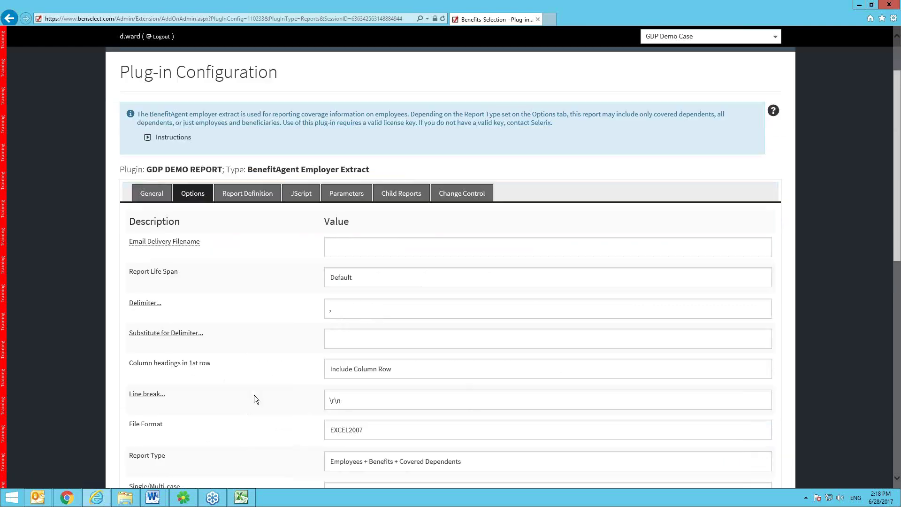
scroll(260, 357, down, 2)
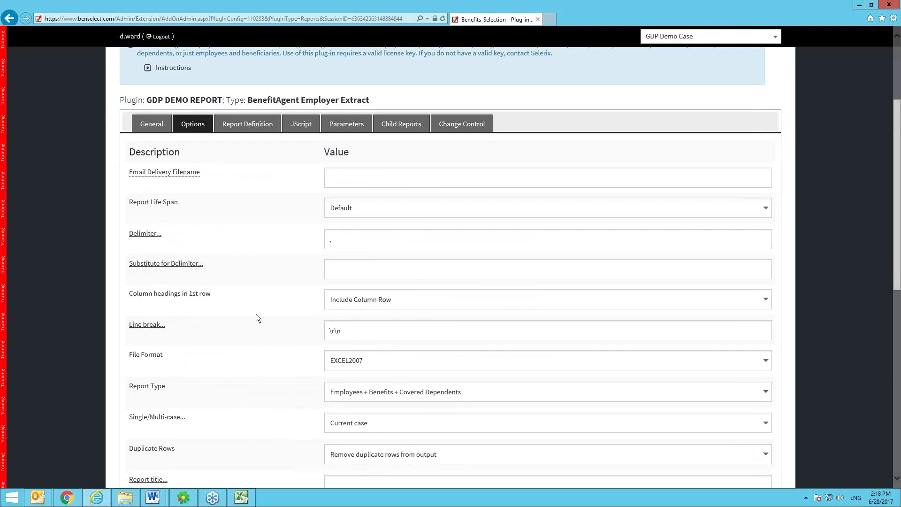
click(343, 187)
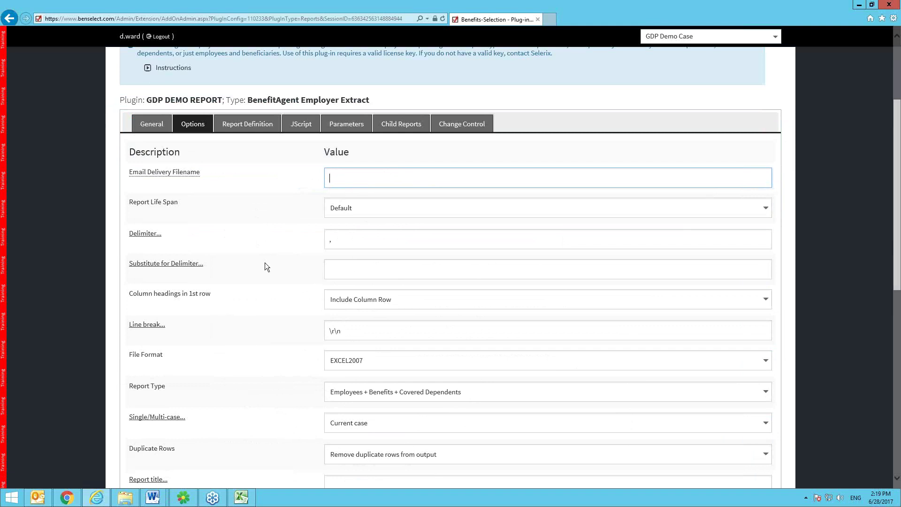
scroll(264, 263, down, 2)
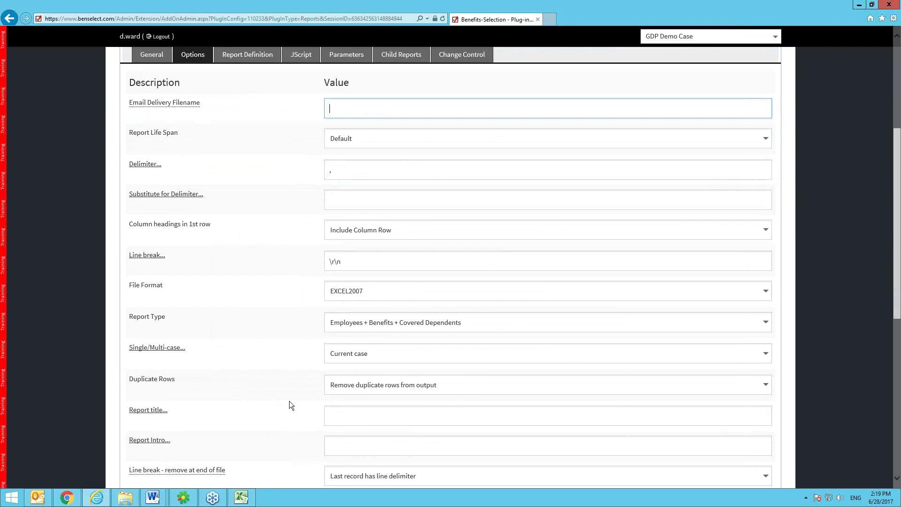
scroll(289, 403, down, 4)
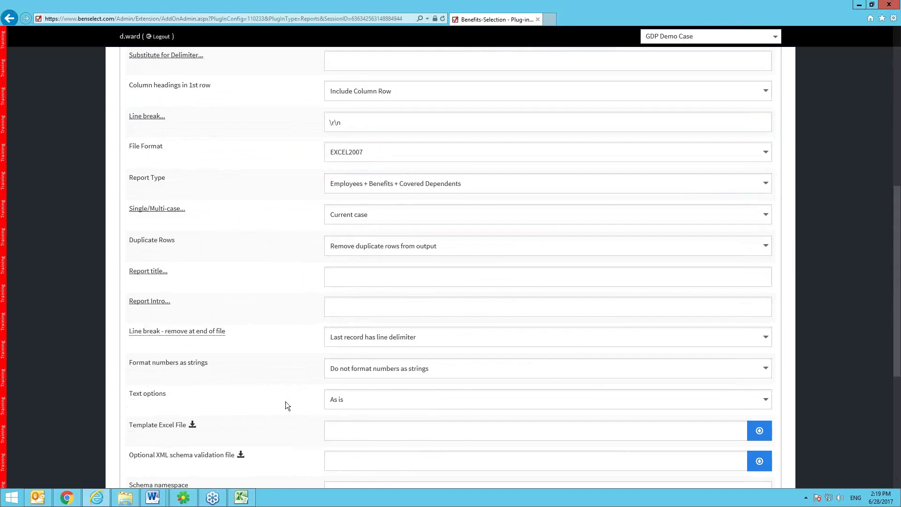
scroll(286, 402, down, 4)
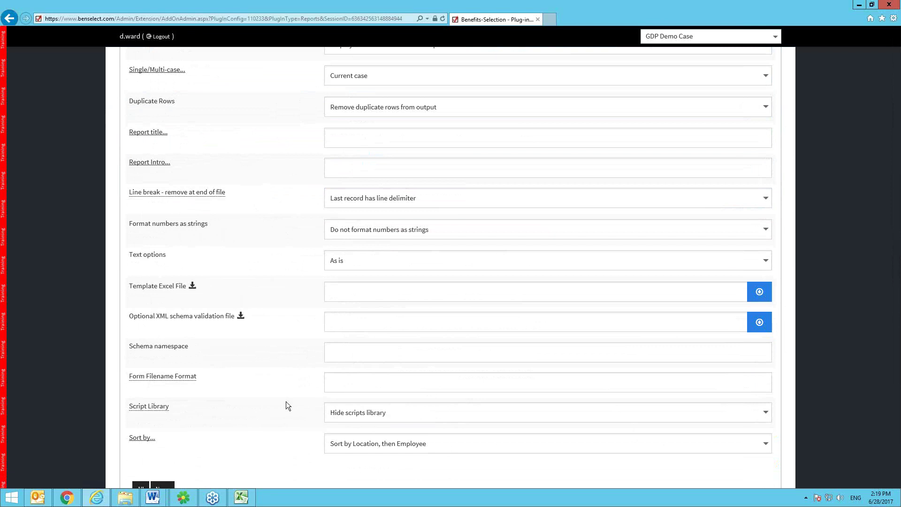
scroll(286, 401, down, 2)
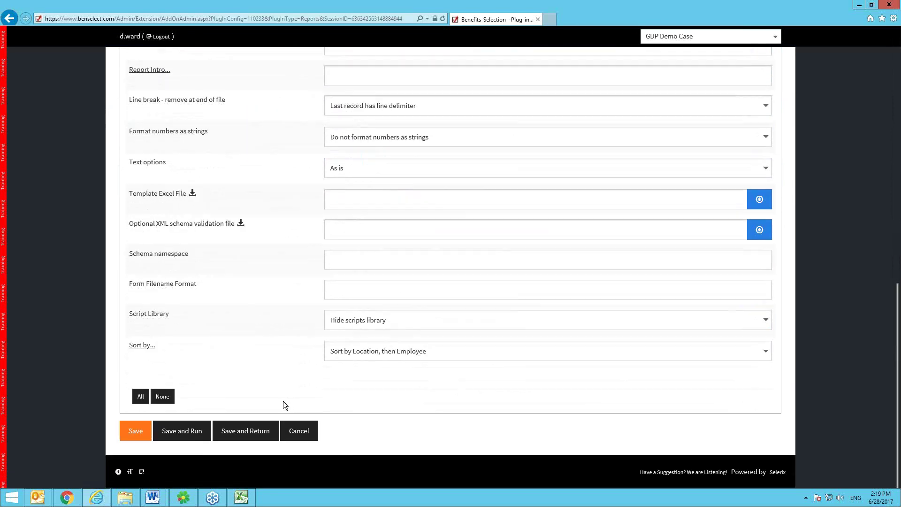
scroll(272, 403, up, 5)
scroll(273, 406, up, 4)
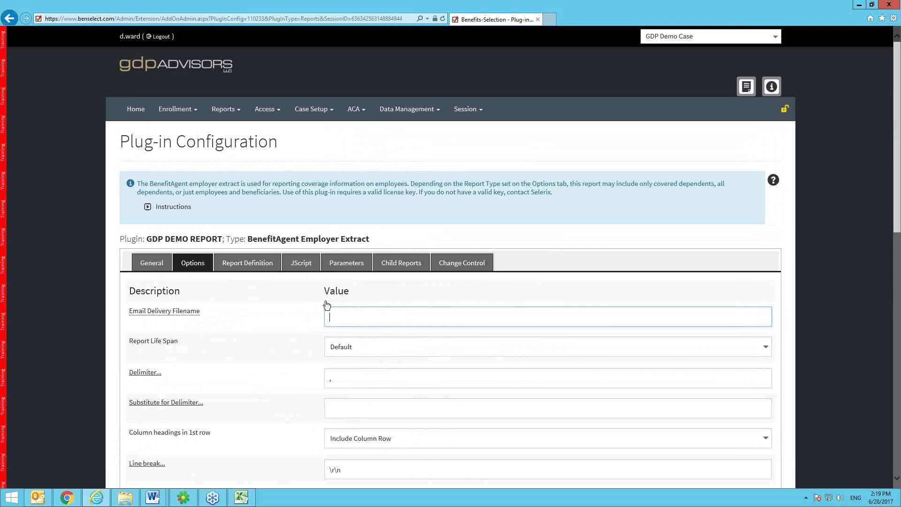
- Look over the data fields in the template's report definition and open its list of JScript events
click(248, 262)
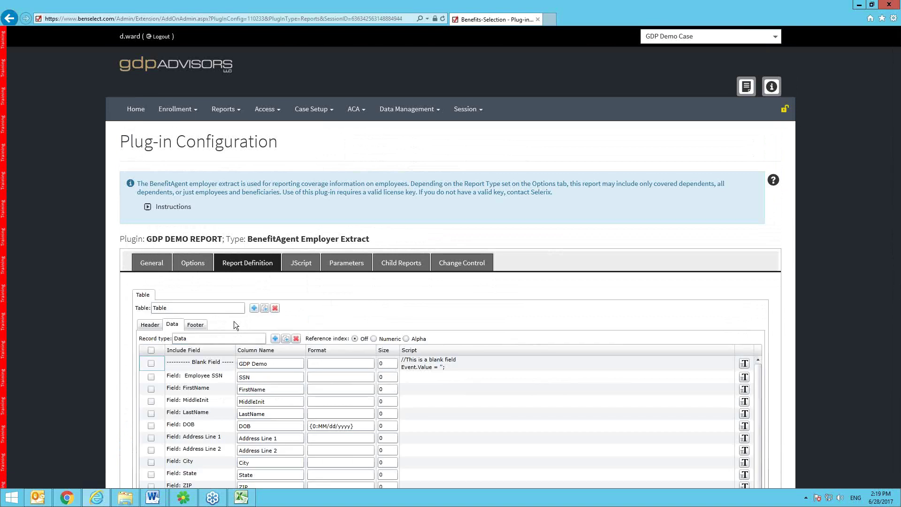
scroll(328, 315, down, 2)
scroll(330, 314, down, 2)
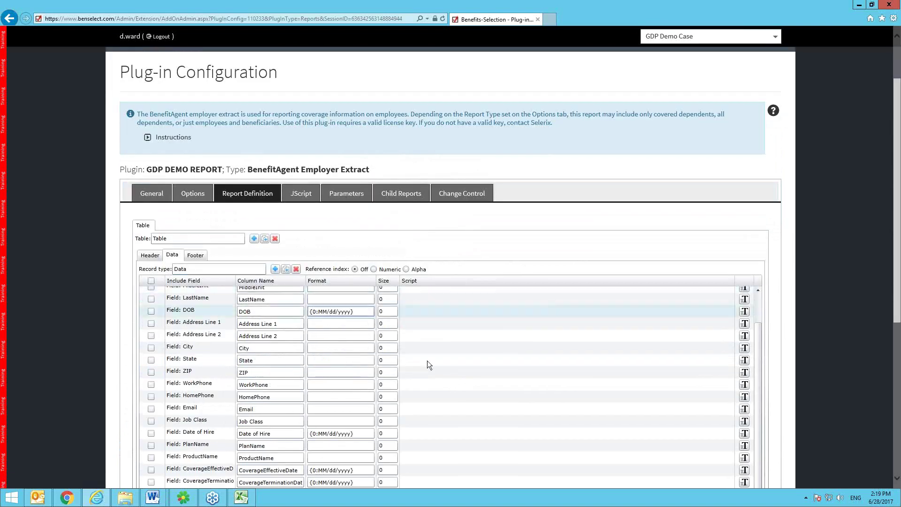
scroll(425, 354, up, 4)
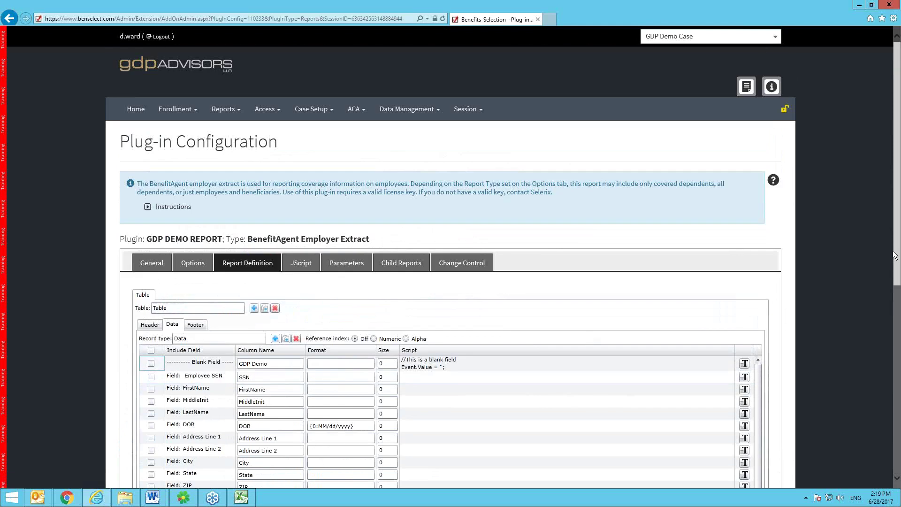
drag(896, 262, 895, 330)
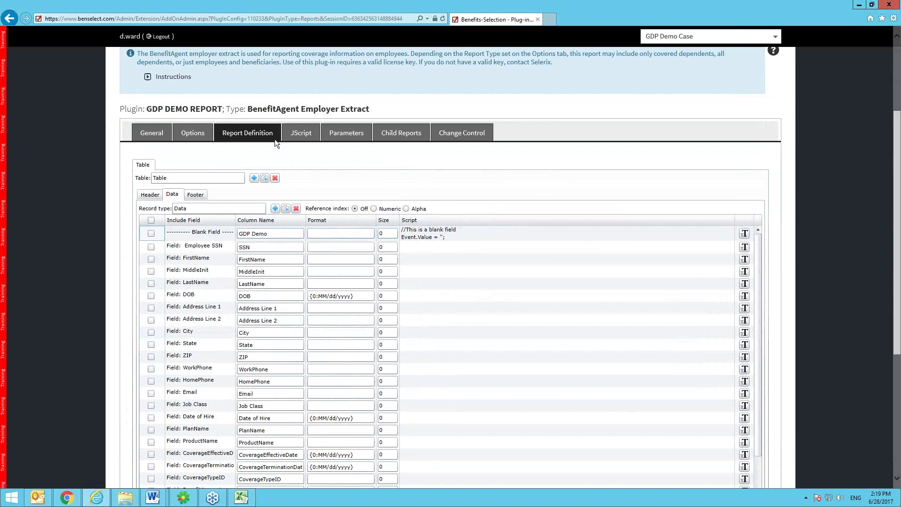
click(303, 139)
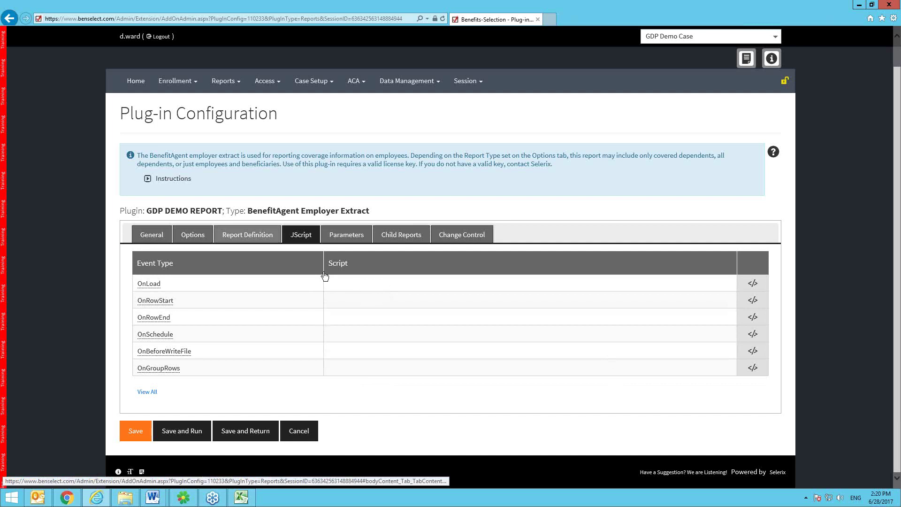
- Return to the report definition and examine the blank field's script and the full list of data fields through PolicyDate
click(248, 235)
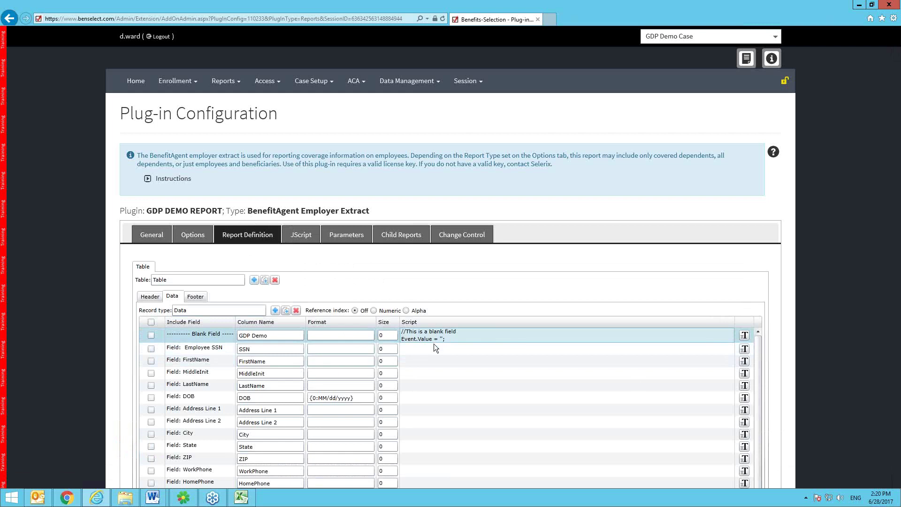
scroll(523, 336, down, 5)
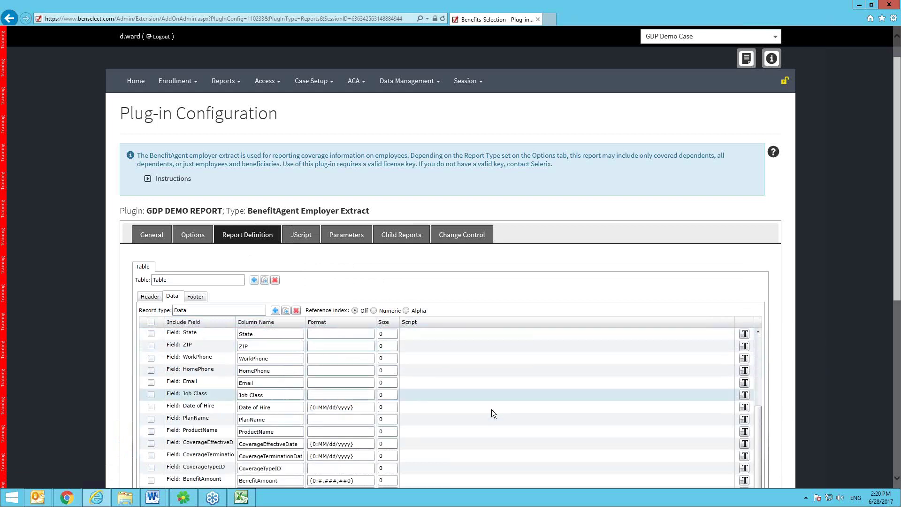
scroll(492, 413, down, 6)
scroll(500, 378, down, 6)
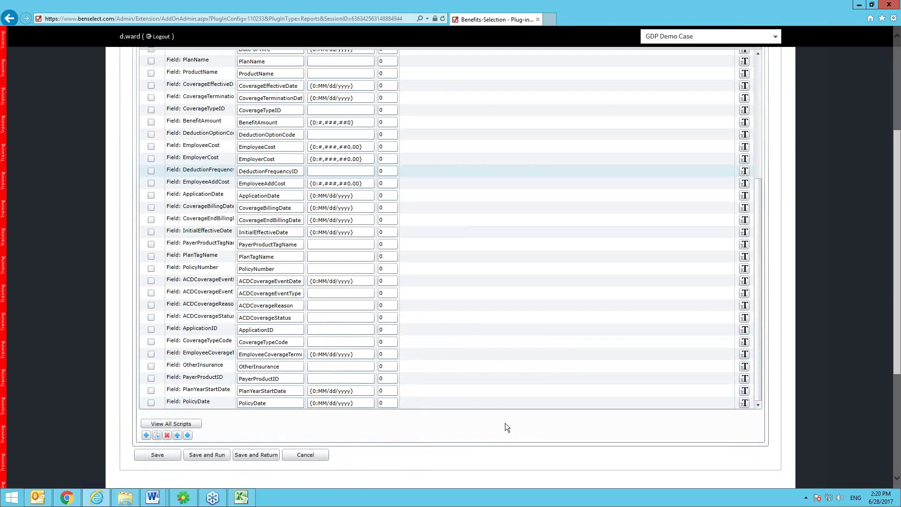
scroll(505, 423, down, 1)
scroll(460, 349, up, 3)
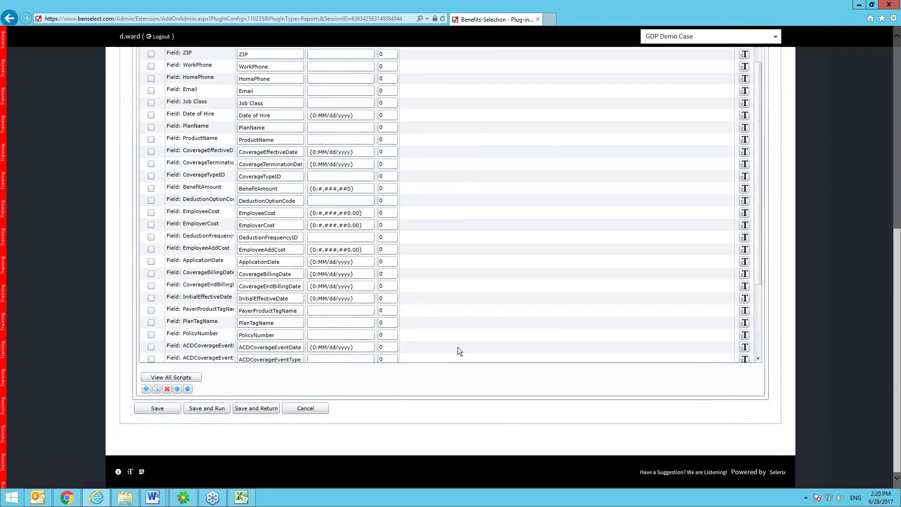
scroll(457, 347, up, 10)
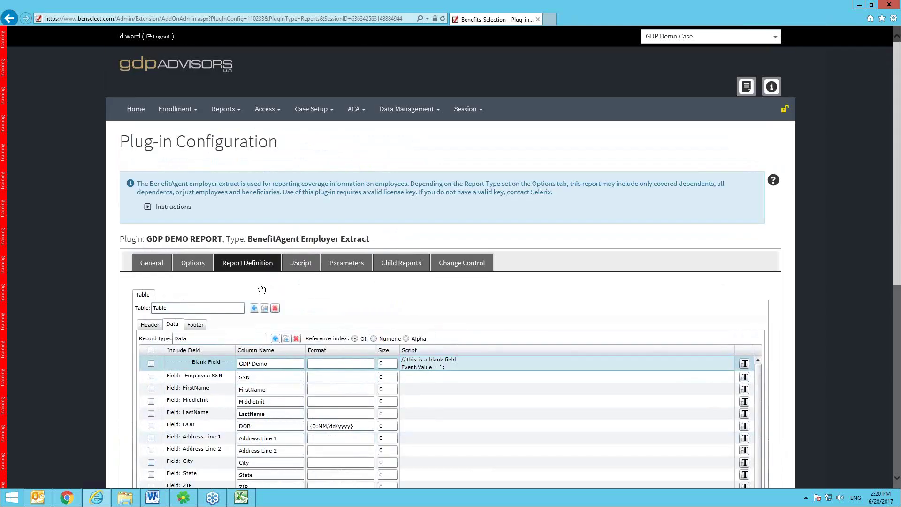
- Review the template's parameter groups and the required and visible settings of its defined parameters
click(347, 264)
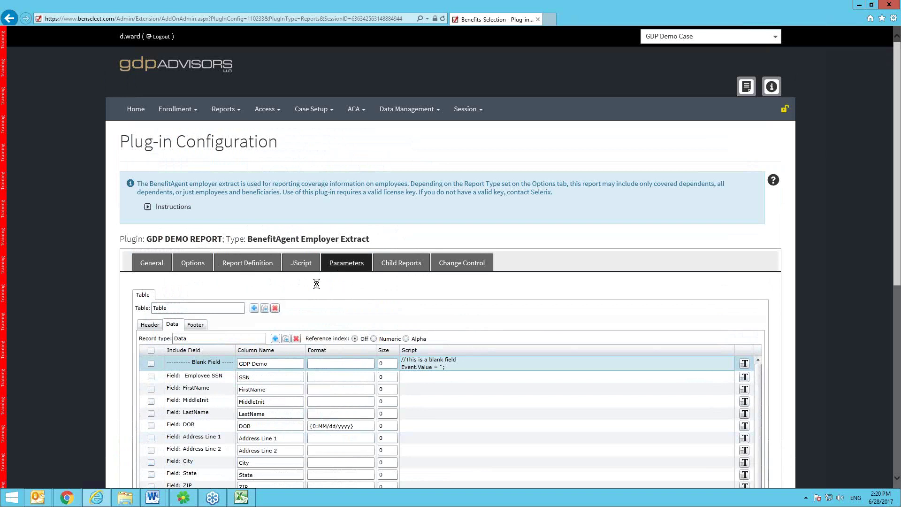
scroll(328, 301, down, 3)
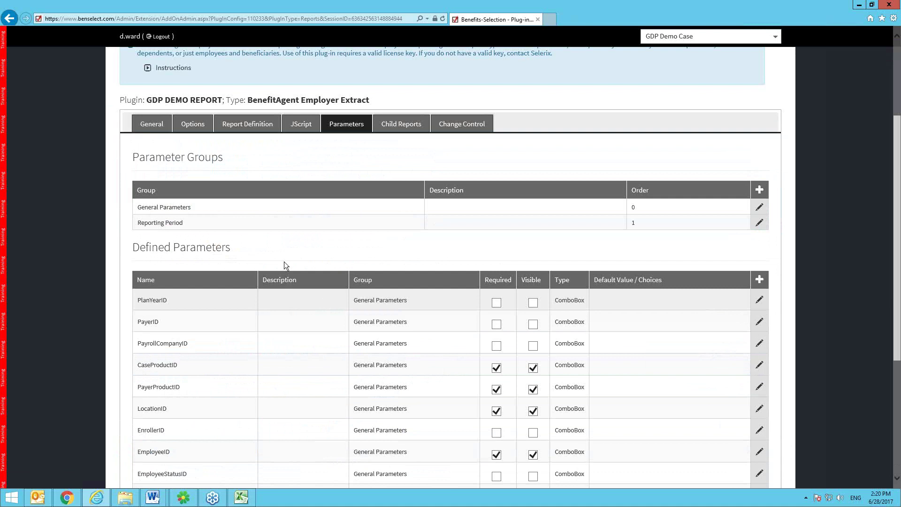
scroll(281, 262, down, 3)
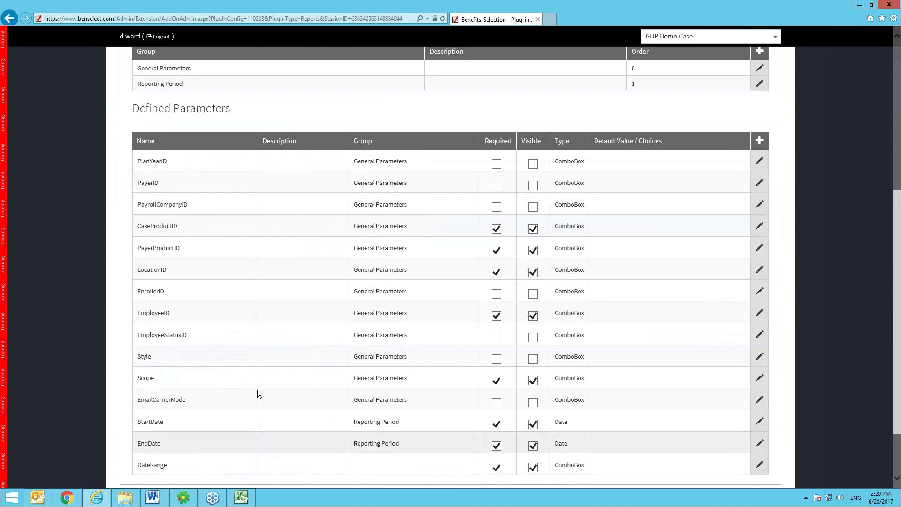
scroll(259, 403, down, 2)
scroll(345, 416, up, 8)
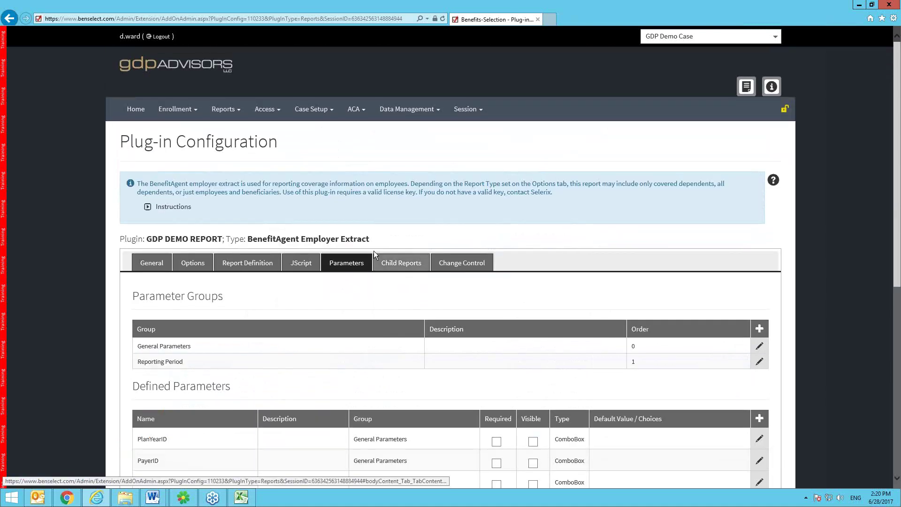
- Check the template's child report setup, and review its change control settings, authorized users and change history
click(384, 264)
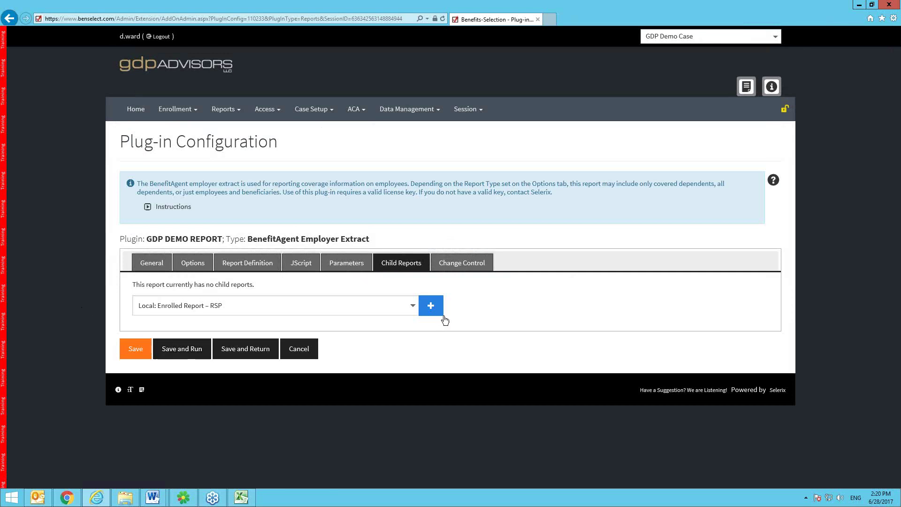
click(523, 259)
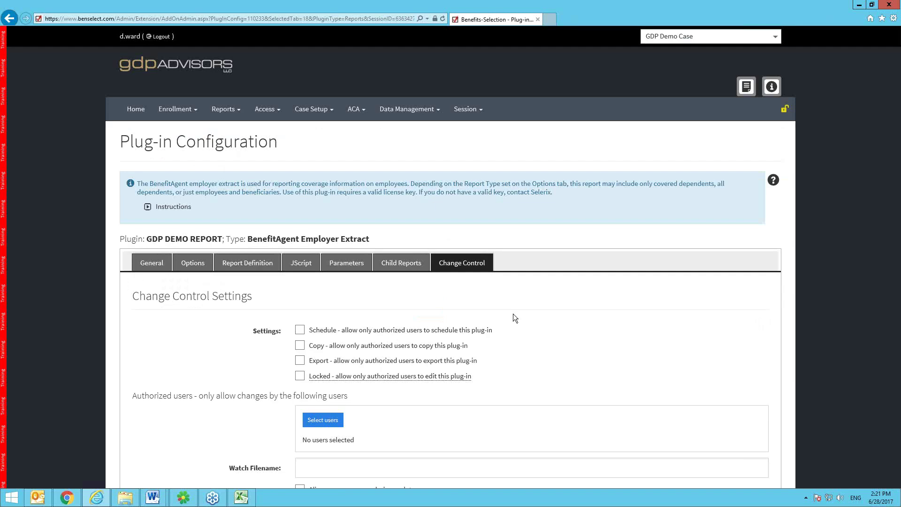
scroll(226, 331, down, 5)
click(228, 334)
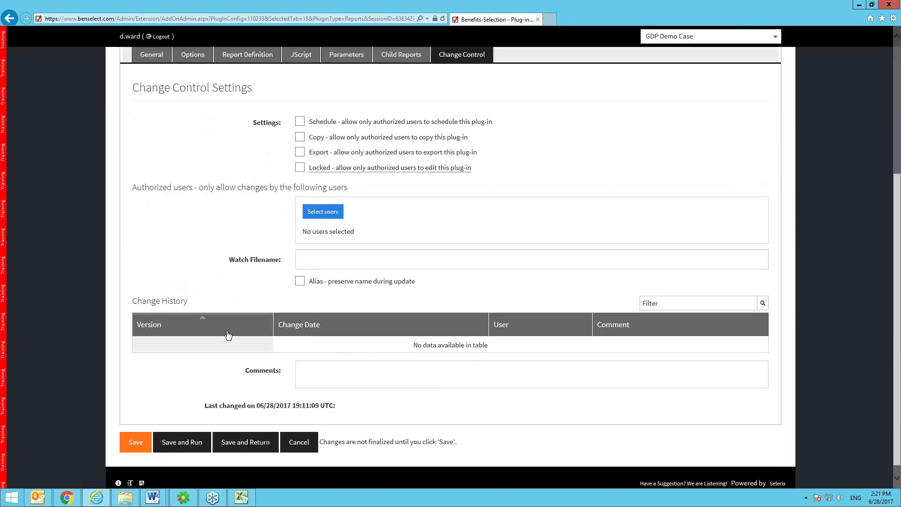
scroll(228, 334, up, 5)
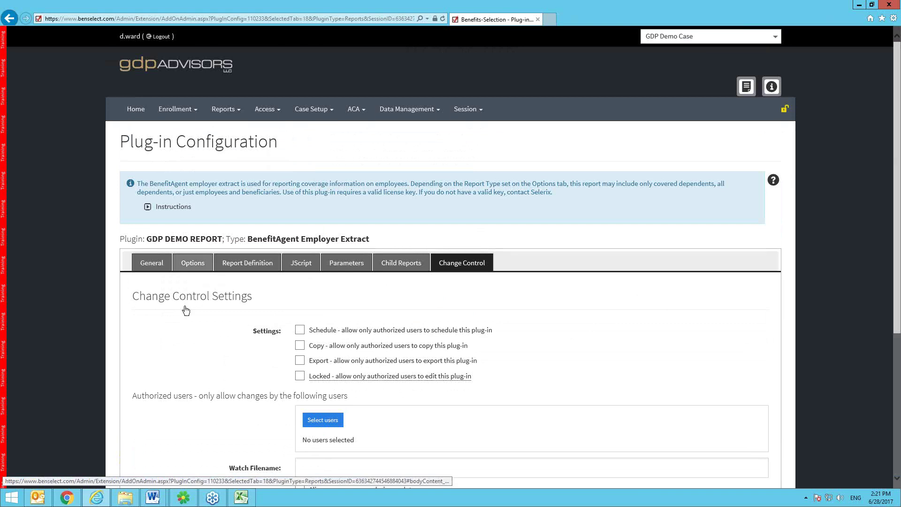
click(200, 263)
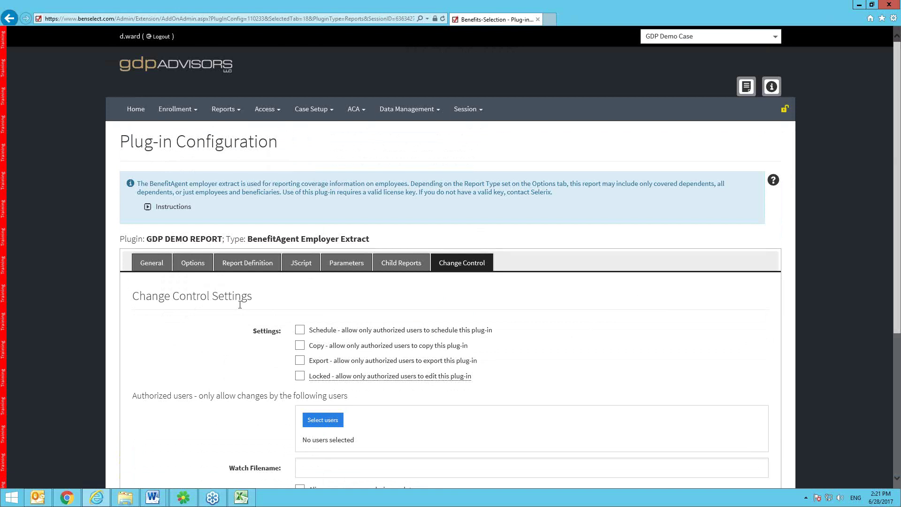
- Leave the template configuration for the GDP Demo Case dashboard and dismiss the unlocked-case warning
click(136, 109)
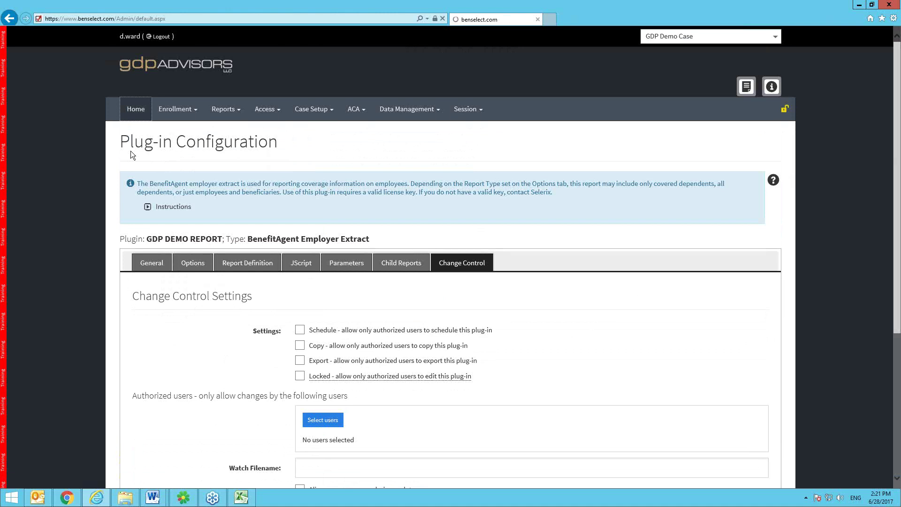
click(139, 109)
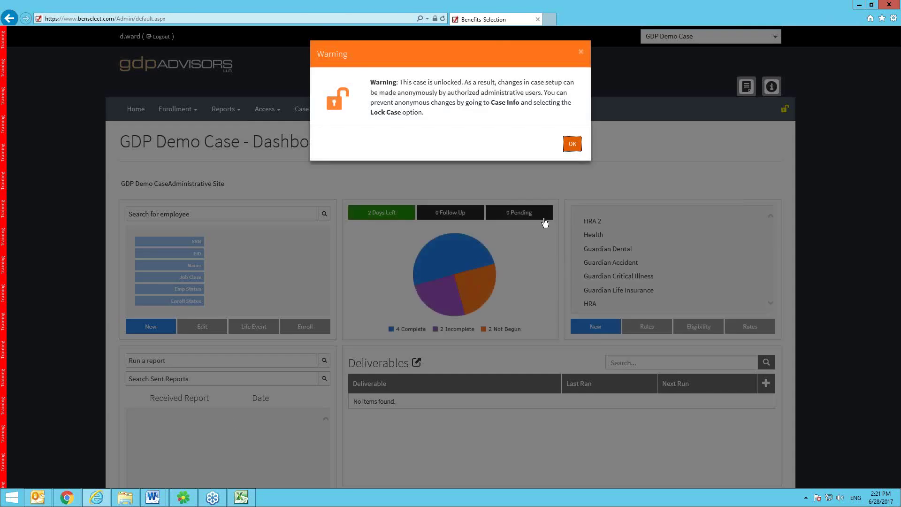
click(544, 219)
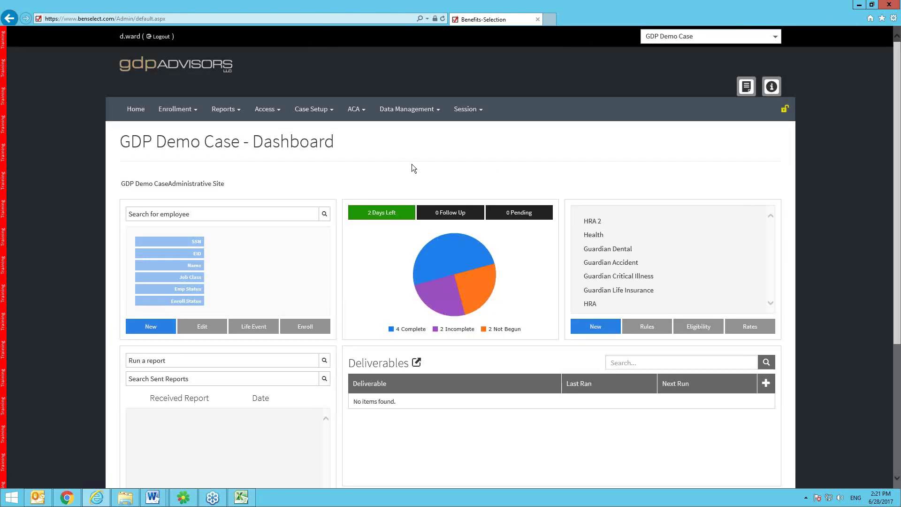
- Open the Run Reports page, switch the category filter to All, and browse the listed report templates
click(224, 109)
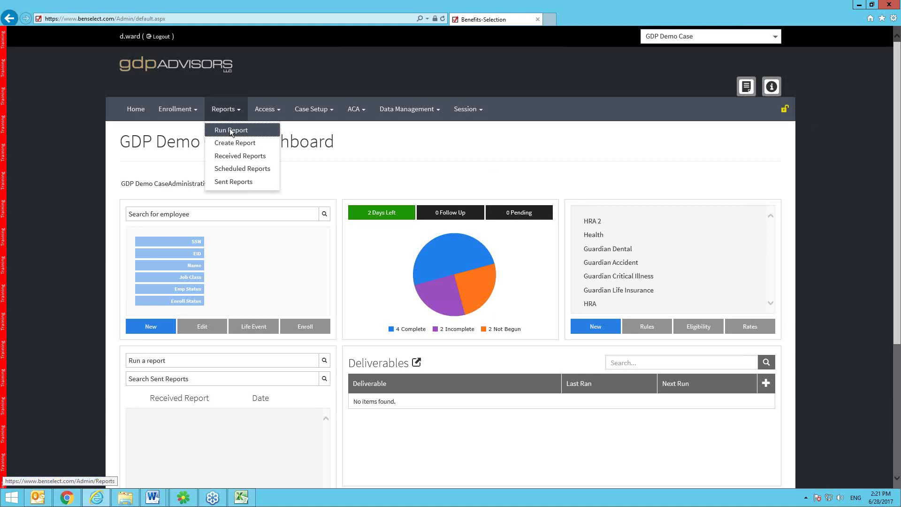
click(230, 130)
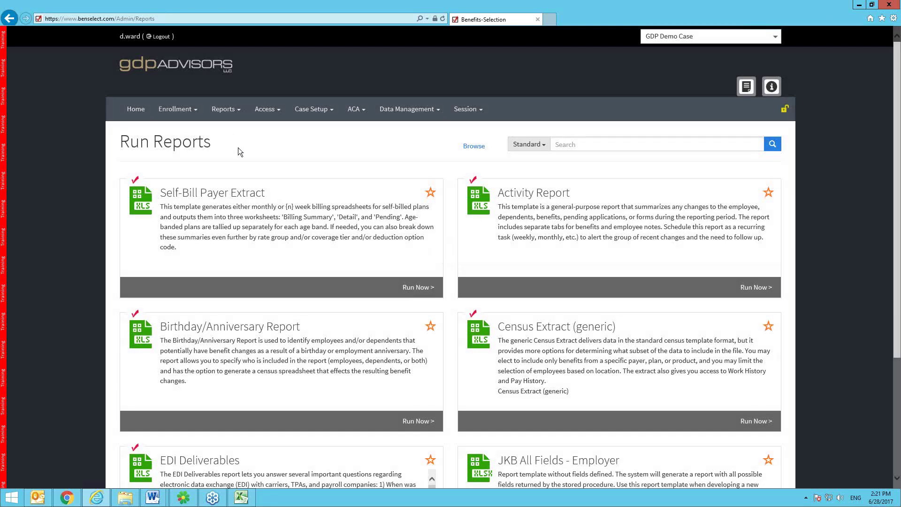
click(543, 145)
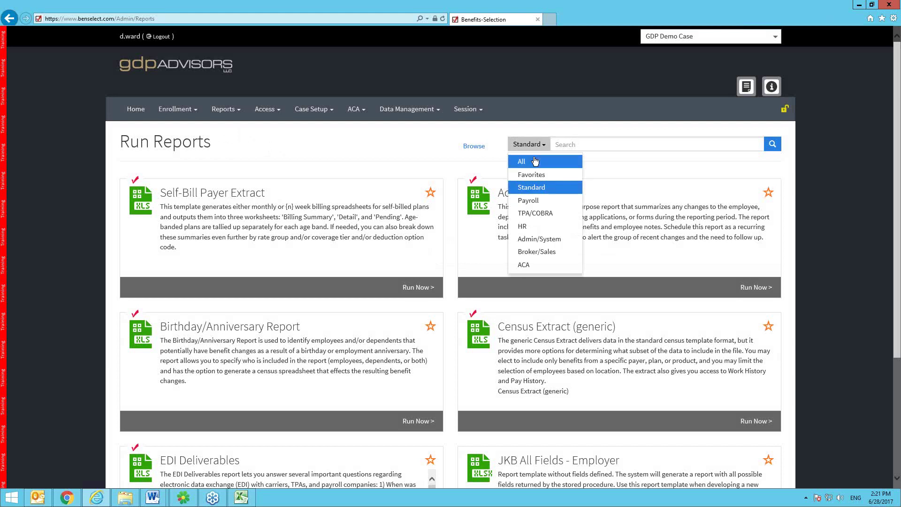
click(532, 159)
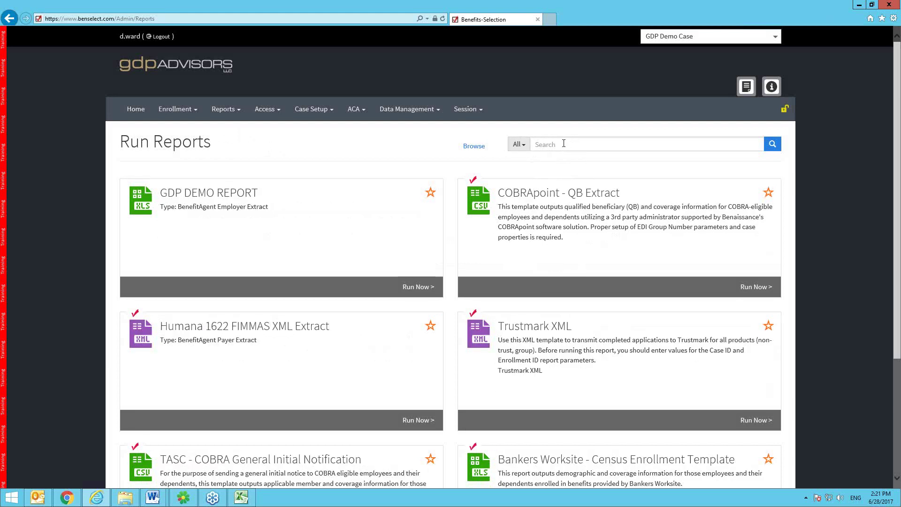
scroll(832, 351, down, 3)
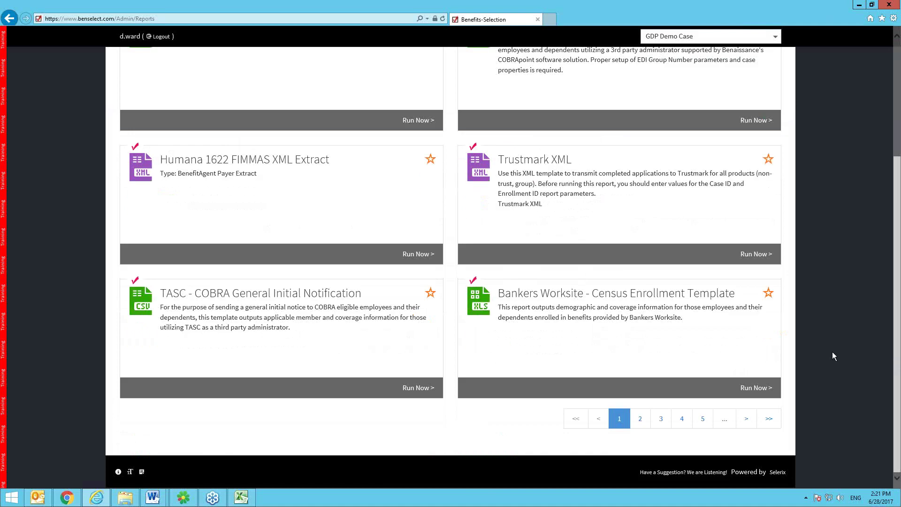
- Search all report templates for GDP and open the run parameters of the GDP DEMO REPORT
scroll(832, 351, up, 3)
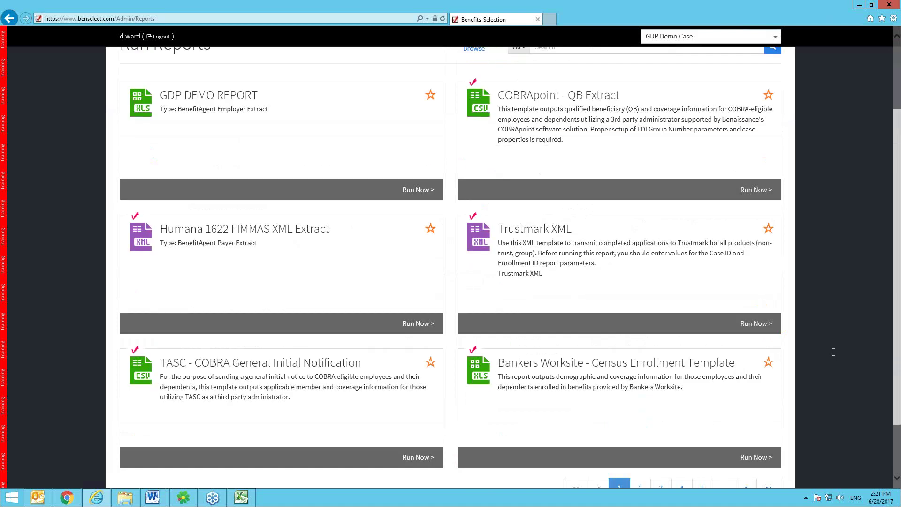
click(546, 140)
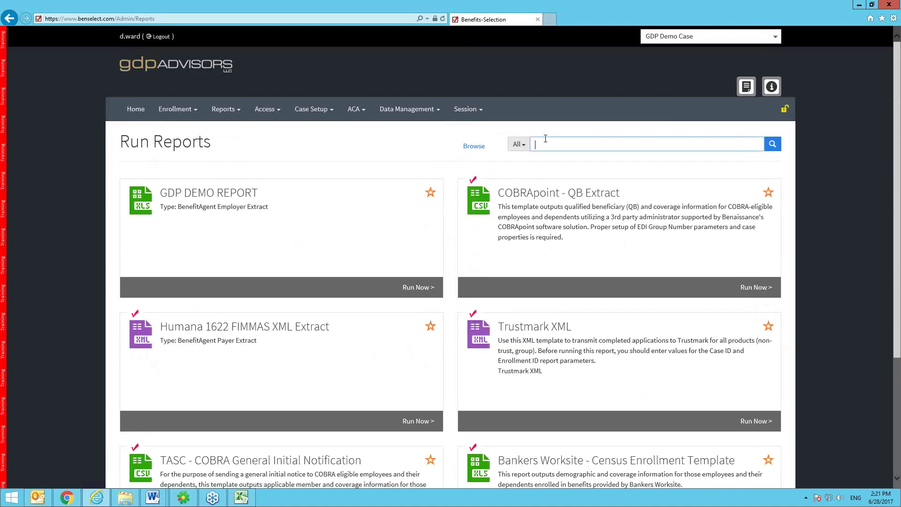
text(GDP)
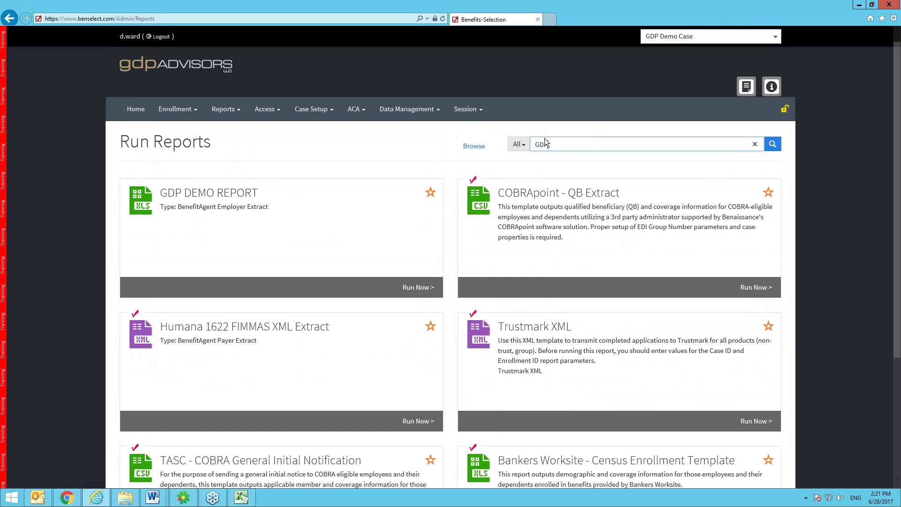
key(Return)
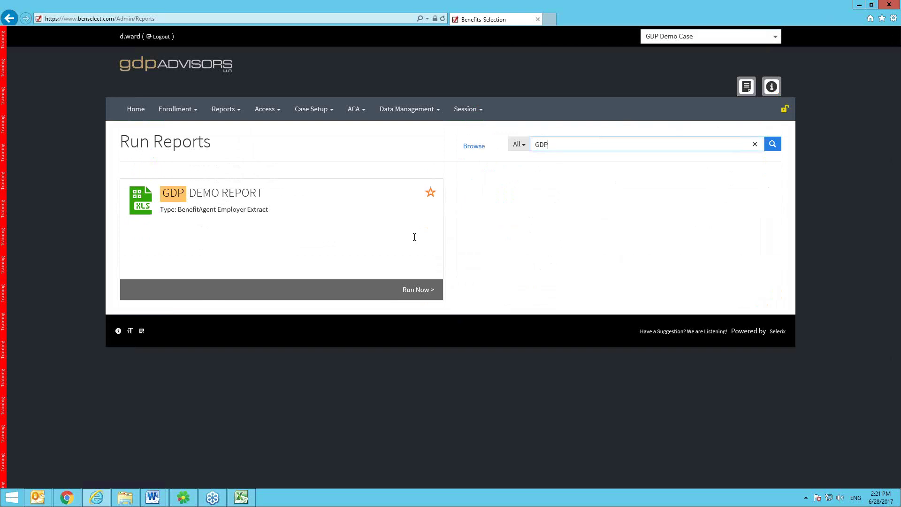
click(400, 287)
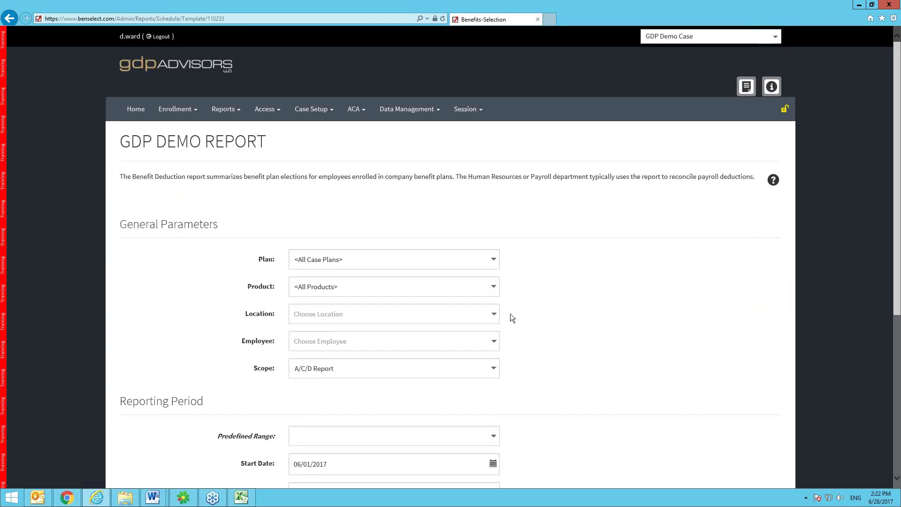
- Return to the Run Reports page and filter the report templates by the Favorites category
click(211, 110)
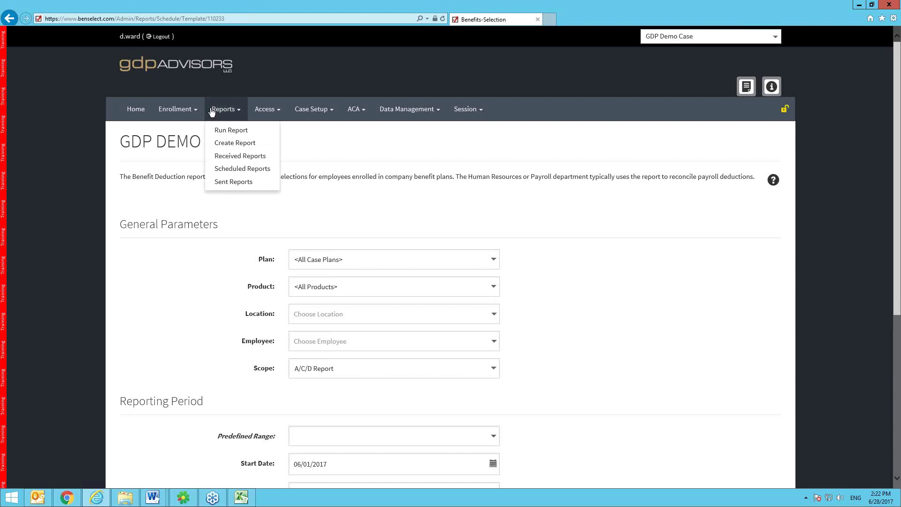
click(229, 130)
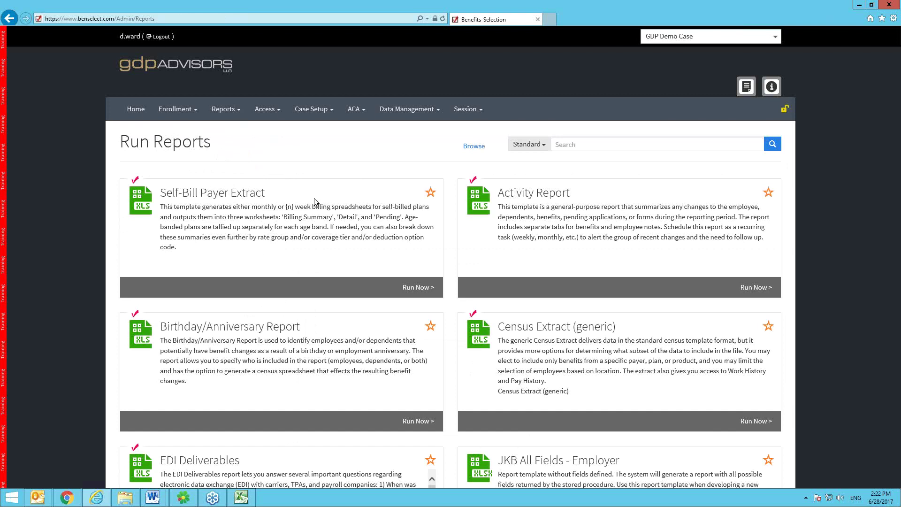
click(549, 149)
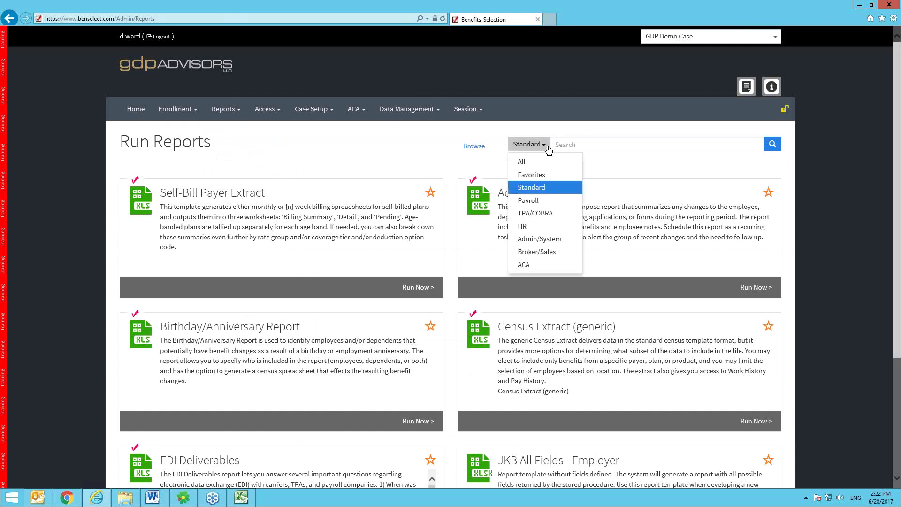
click(542, 175)
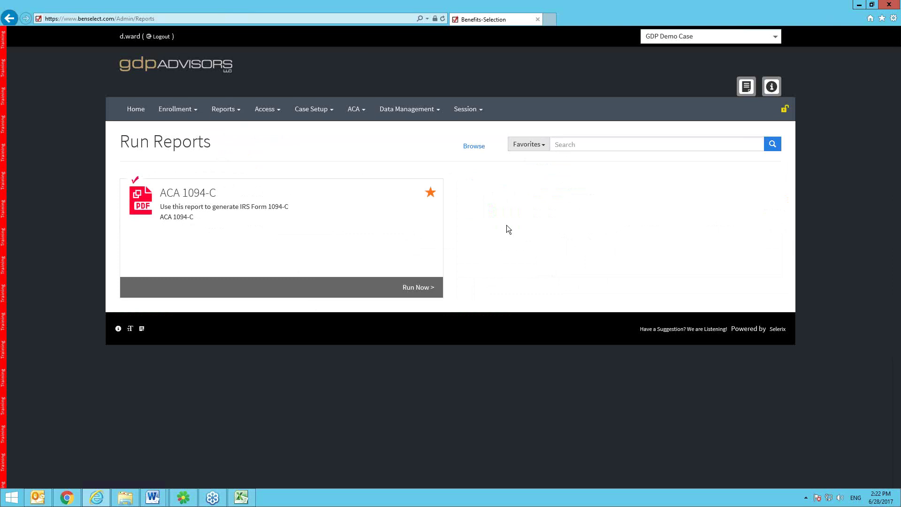
click(591, 148)
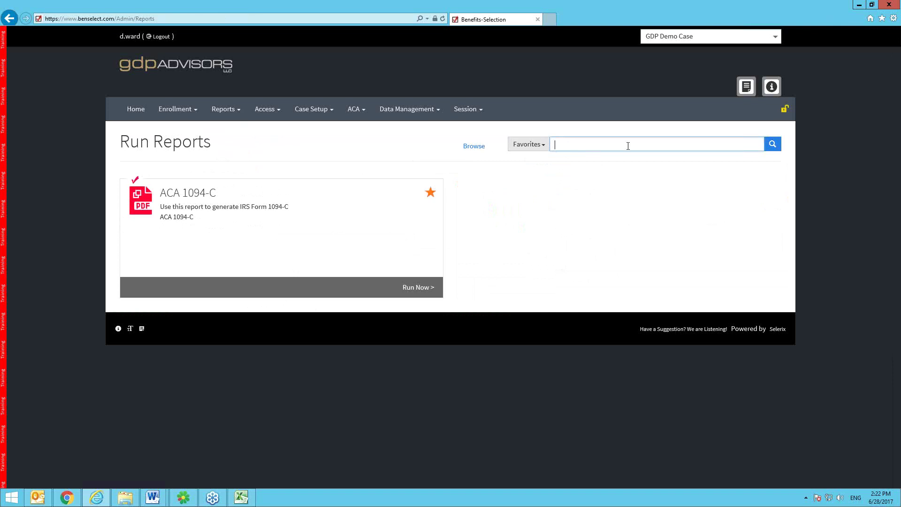
- Mark the GDP DEMO REPORT as a favorite from the All category, and show the Favorites category again
click(529, 146)
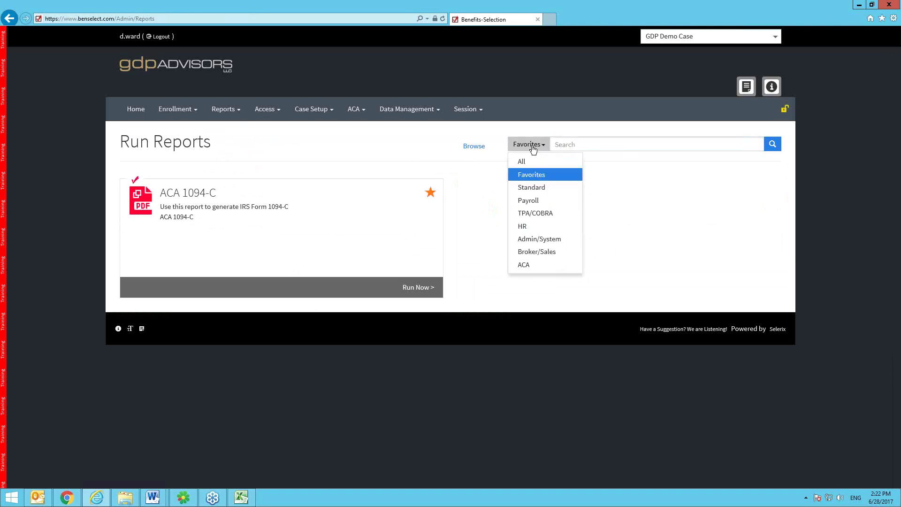
click(525, 156)
click(528, 144)
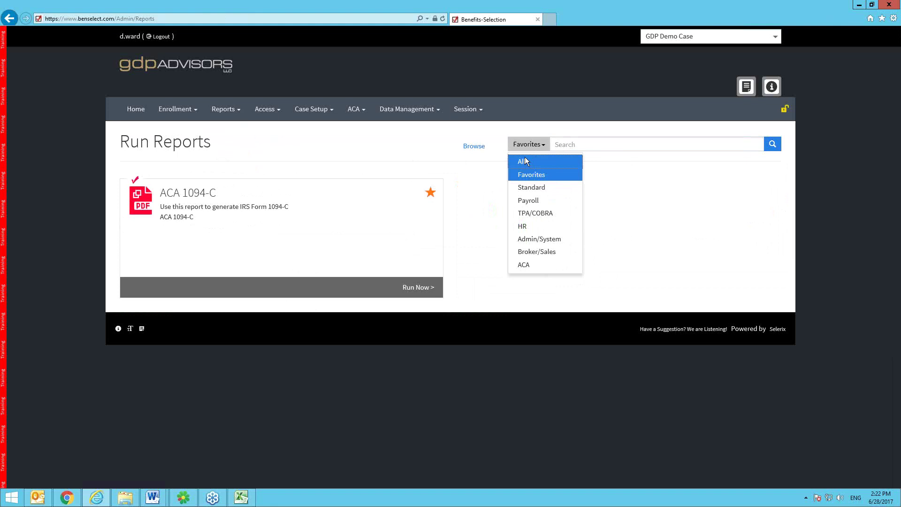
click(525, 157)
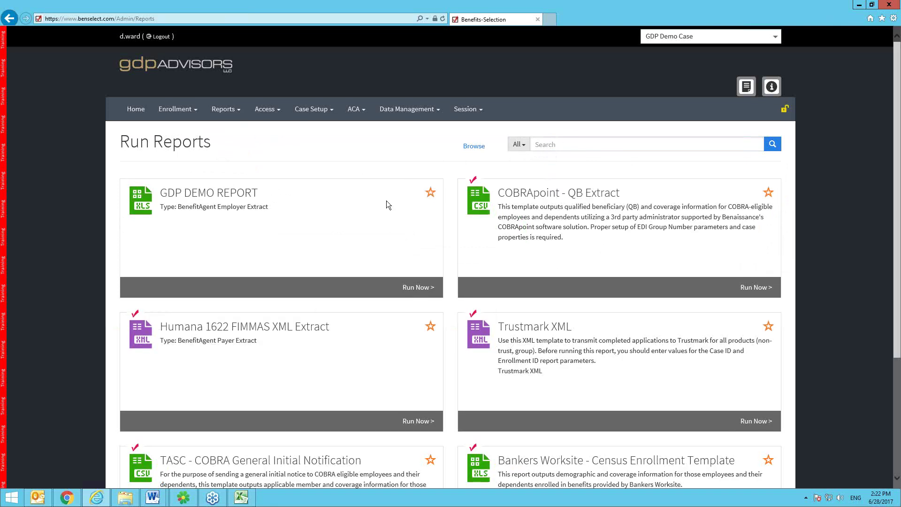
click(430, 193)
click(524, 146)
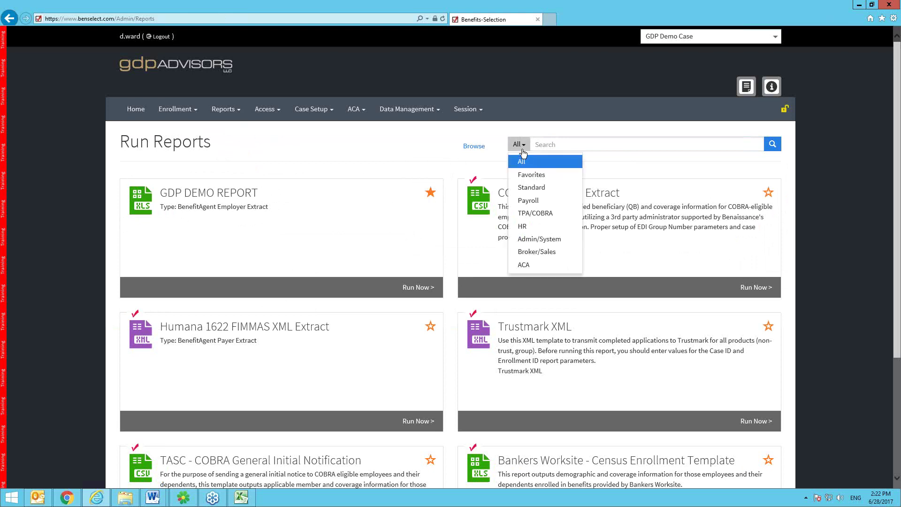
click(529, 175)
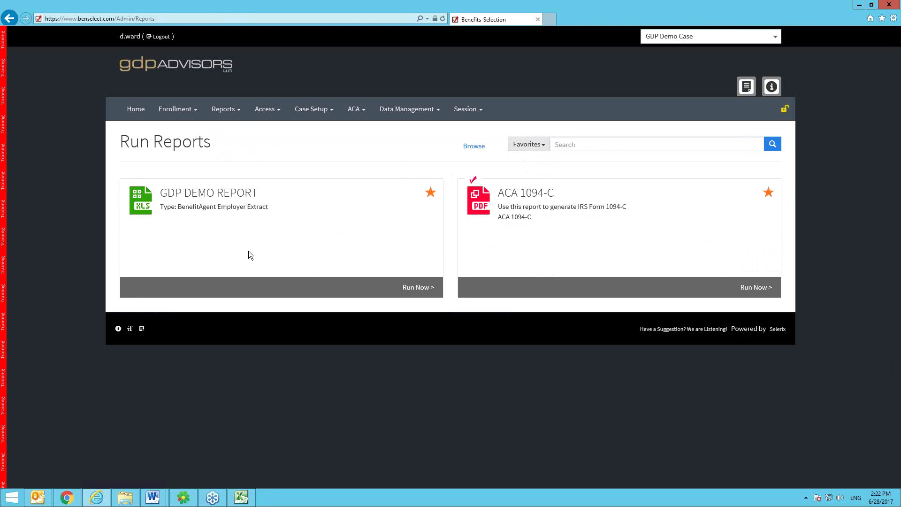
- Switch the category filter back to All and look through the first page of report templates
click(542, 149)
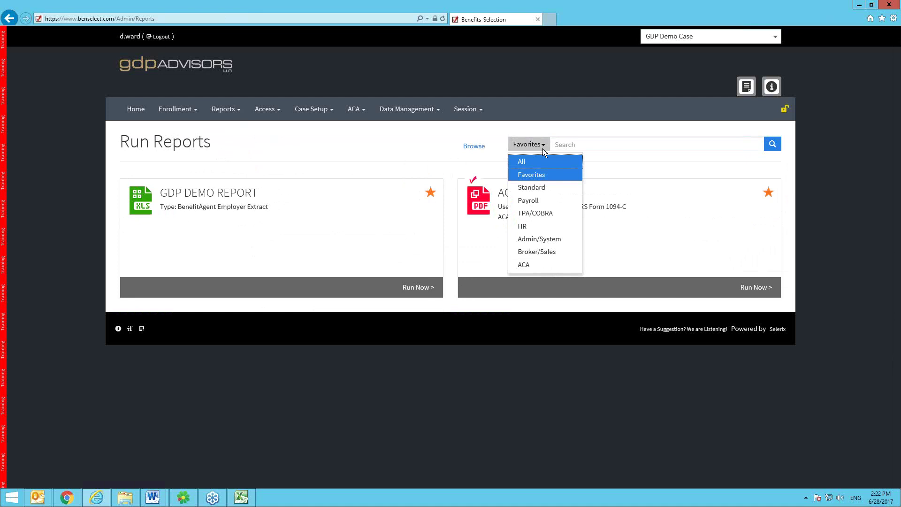
click(525, 161)
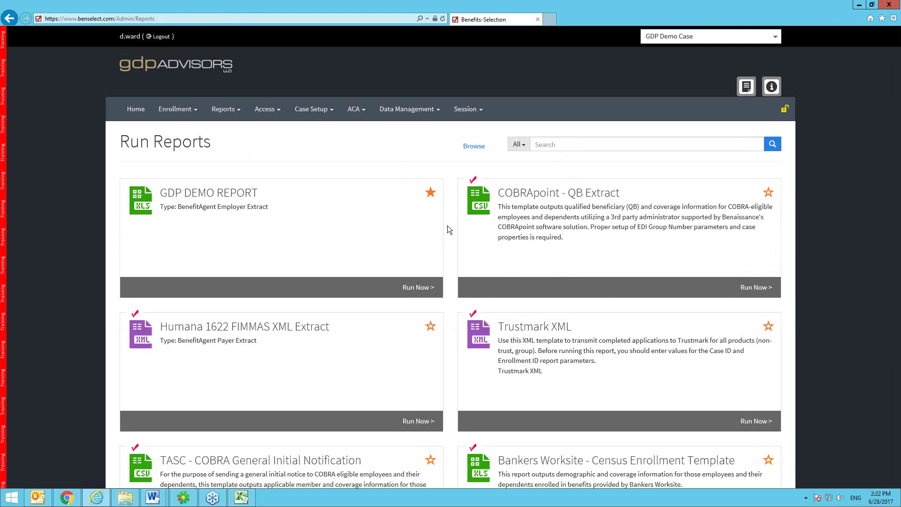
scroll(432, 229, down, 4)
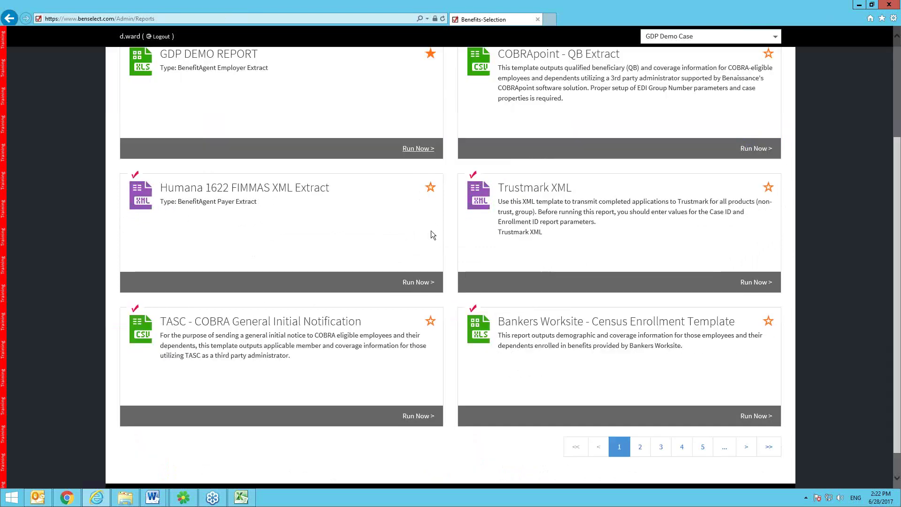
scroll(461, 258, up, 3)
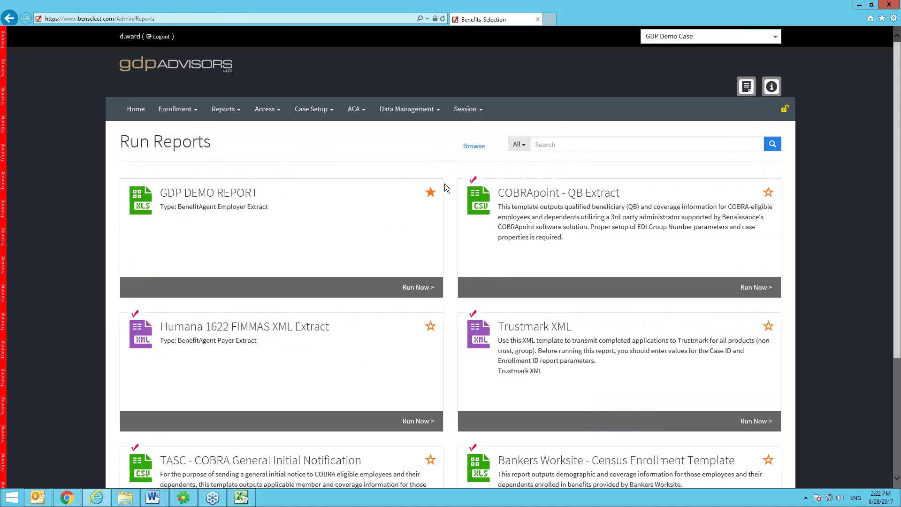
scroll(209, 194, down, 2)
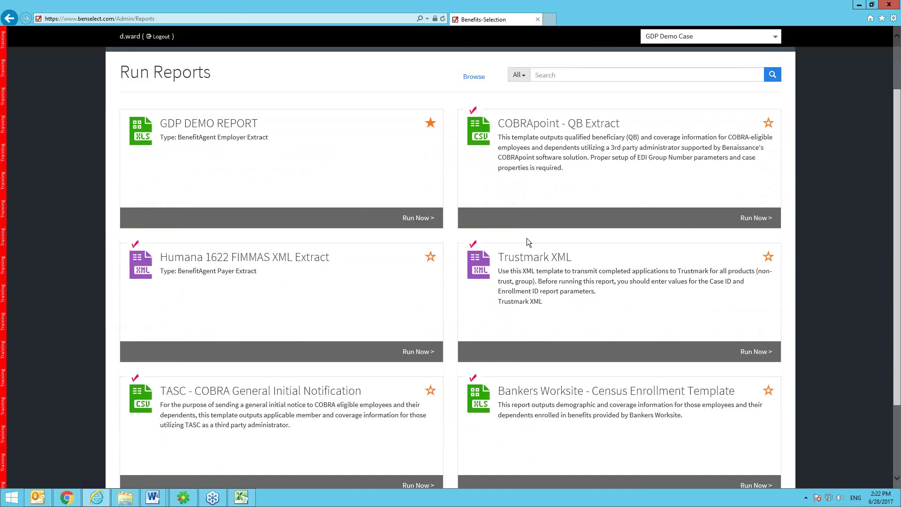
scroll(424, 357, down, 3)
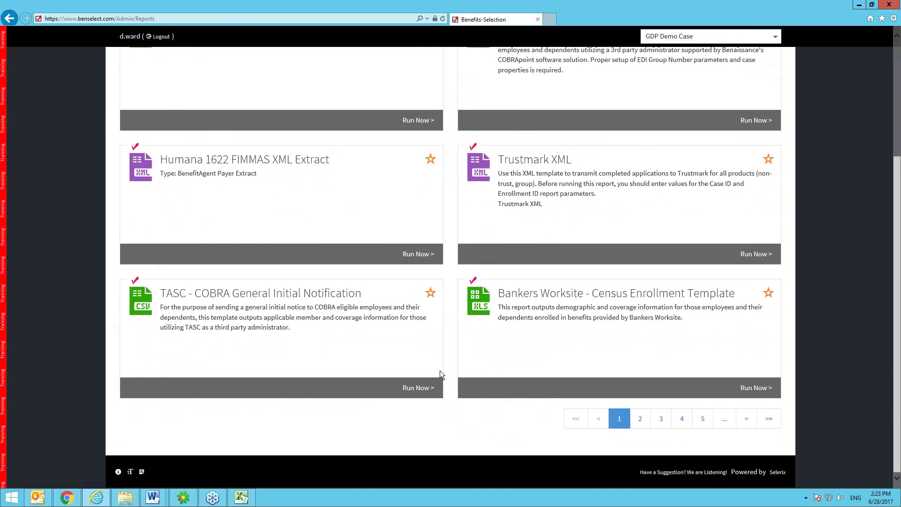
scroll(446, 371, up, 5)
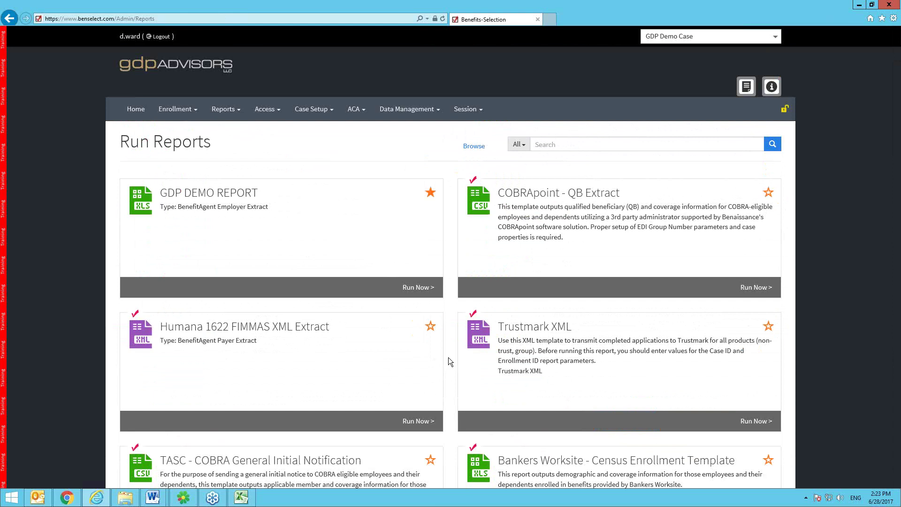
scroll(449, 357, down, 1)
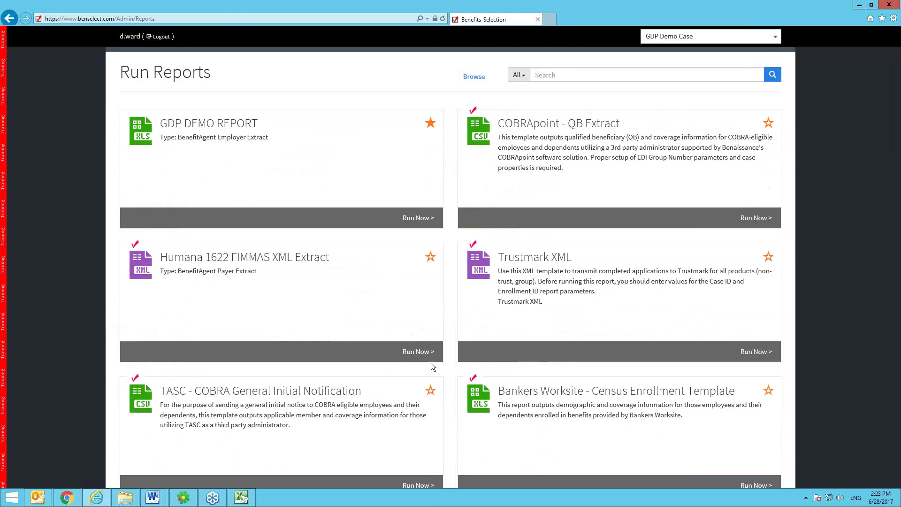
scroll(431, 362, up, 1)
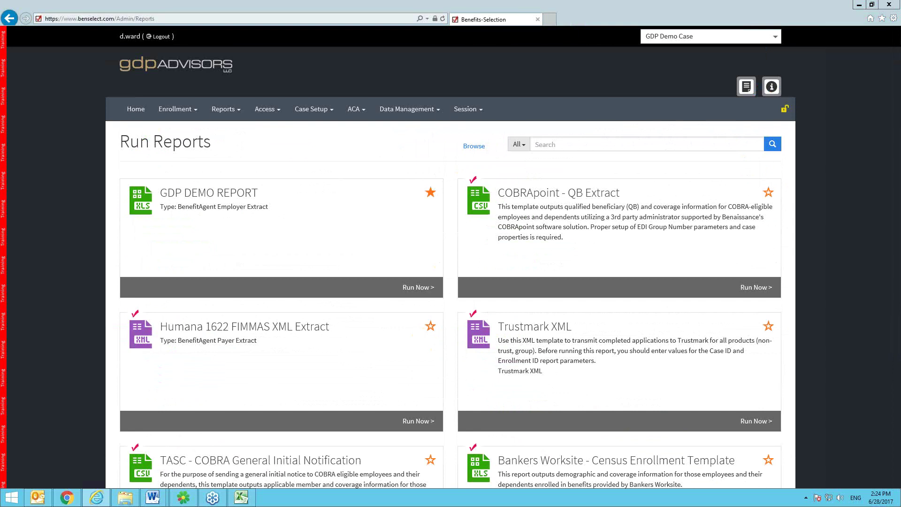
- Filter the report templates by the HR category and browse its first two pages
click(519, 144)
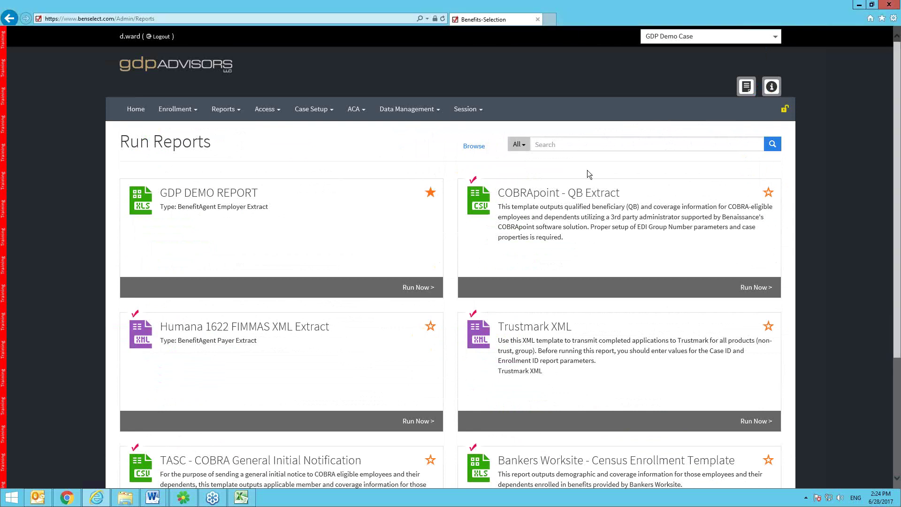
click(524, 226)
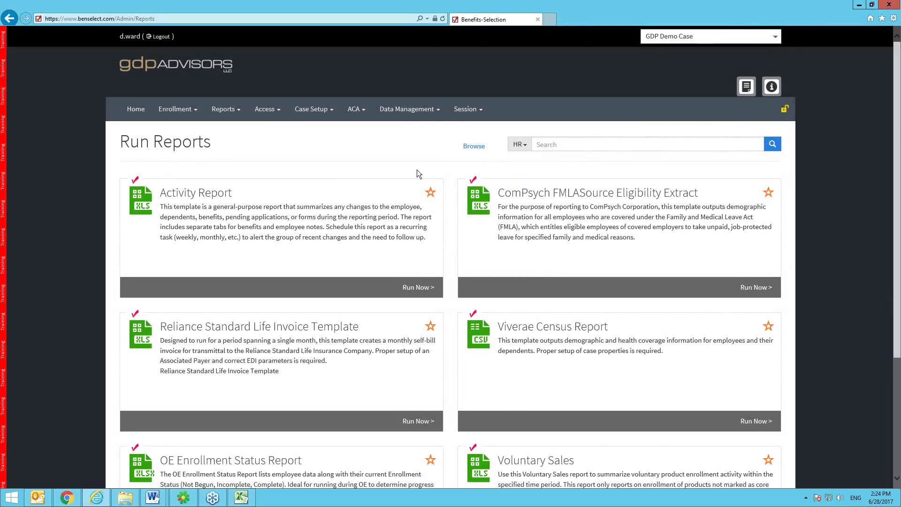
scroll(417, 170, down, 3)
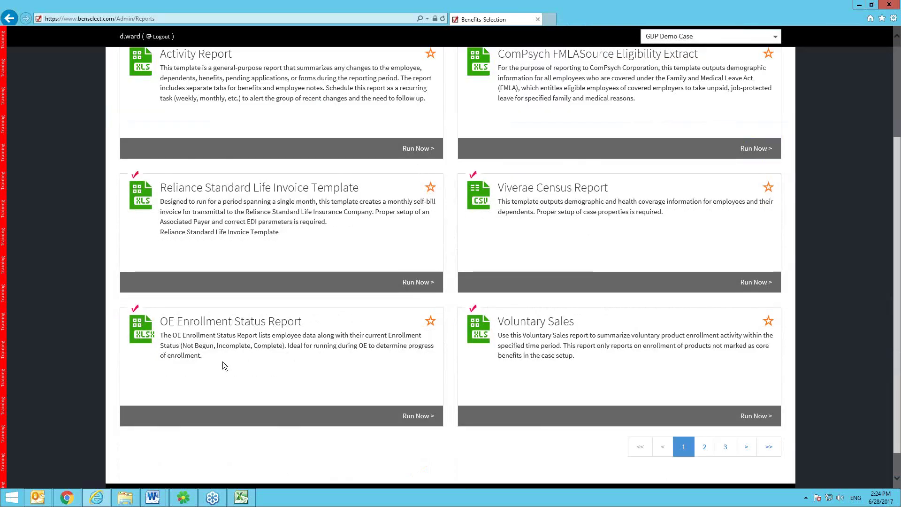
scroll(223, 363, up, 2)
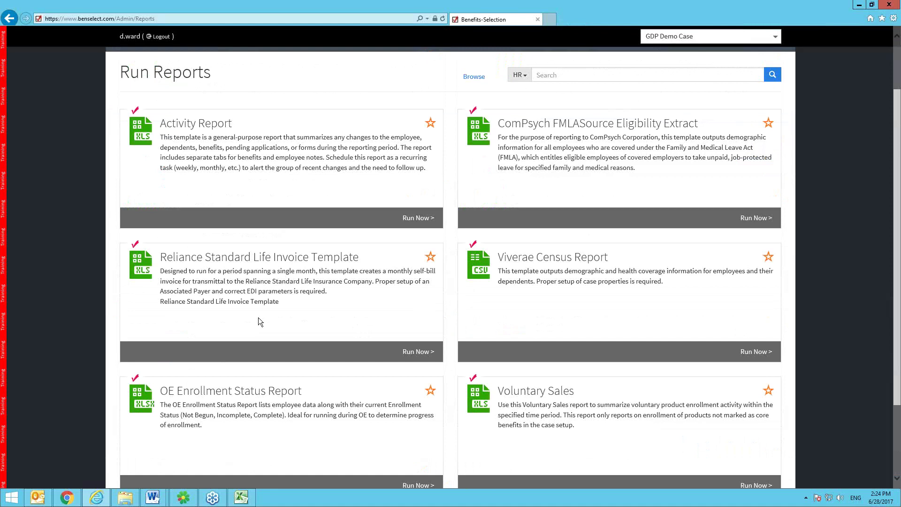
scroll(295, 306, down, 2)
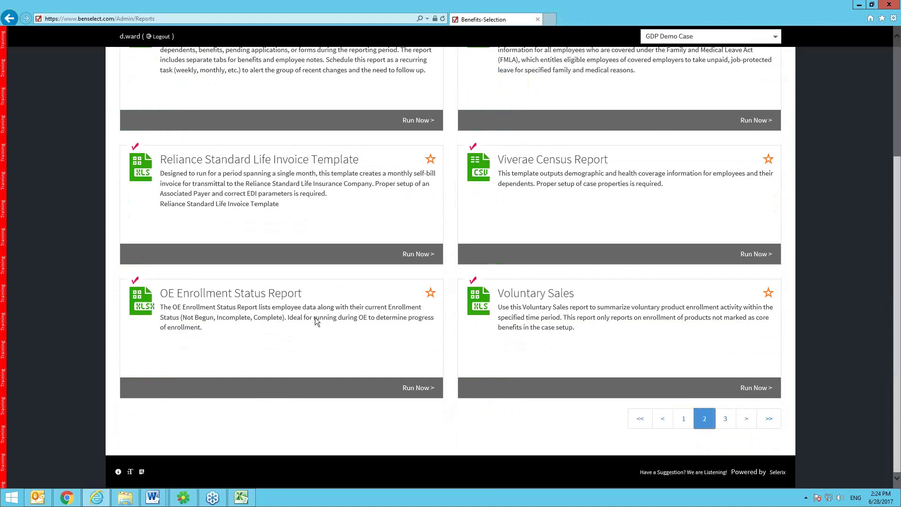
scroll(408, 396, up, 3)
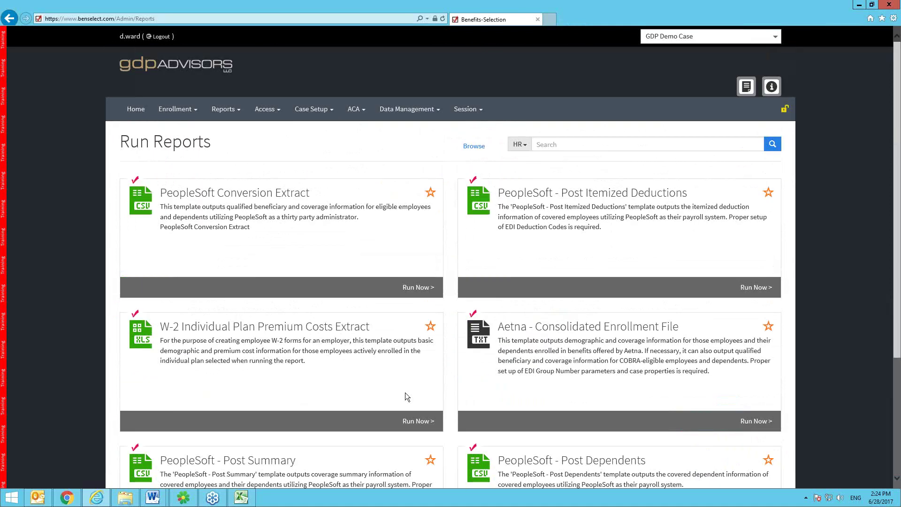
- Filter the report templates by the Payroll category, highlight the 200 Byte Remit Record title, and browse through to page 2
click(519, 144)
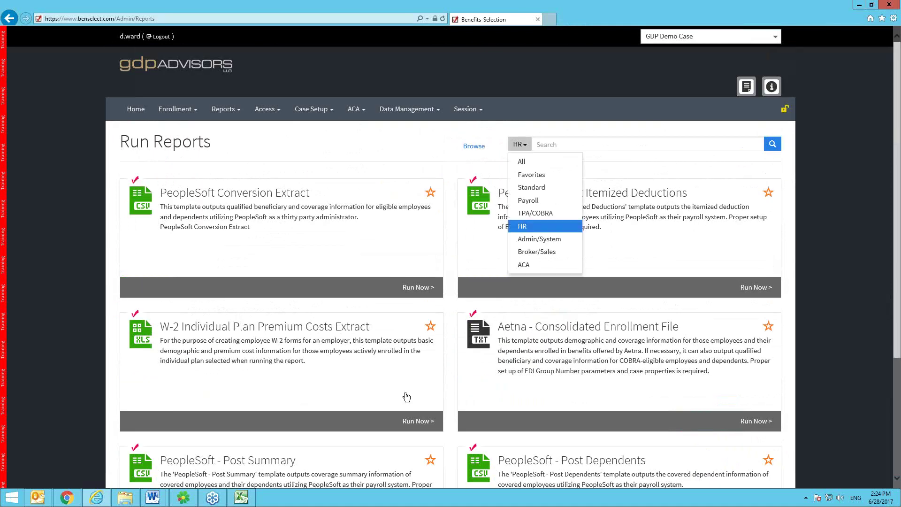
click(532, 200)
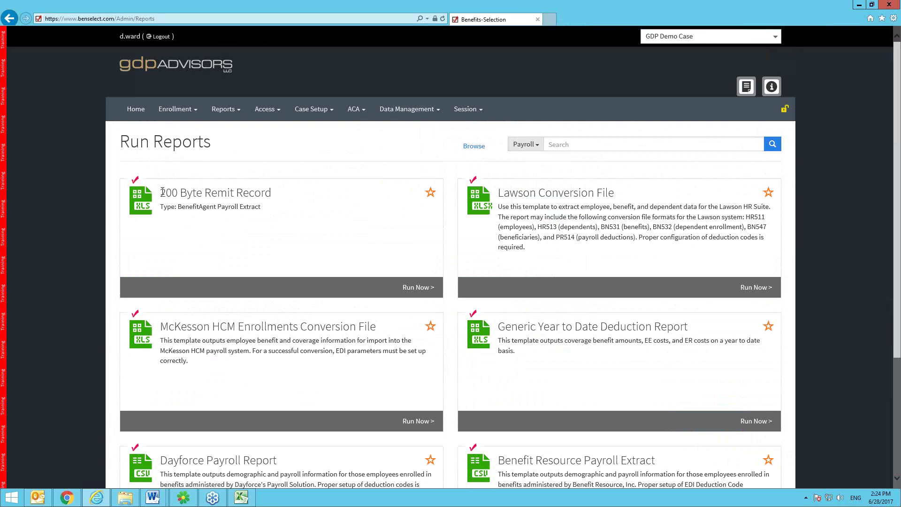
triple_click(234, 191)
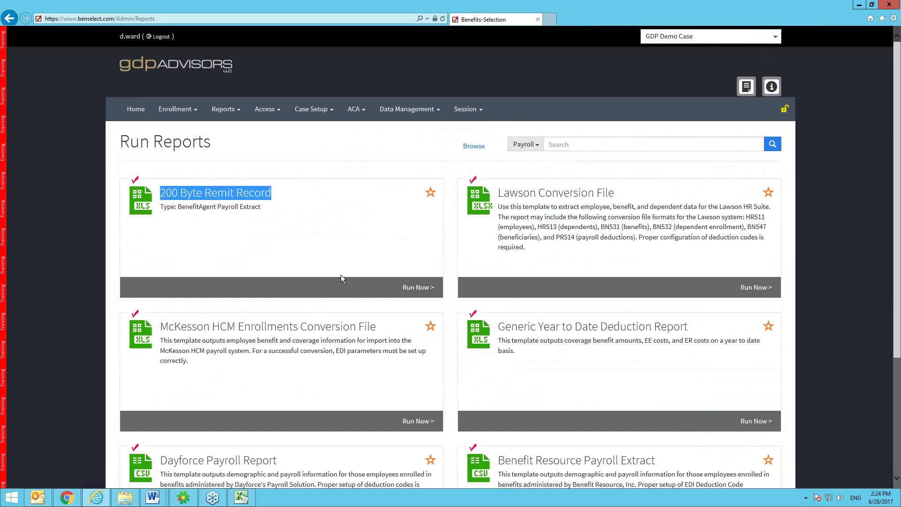
scroll(360, 285, down, 3)
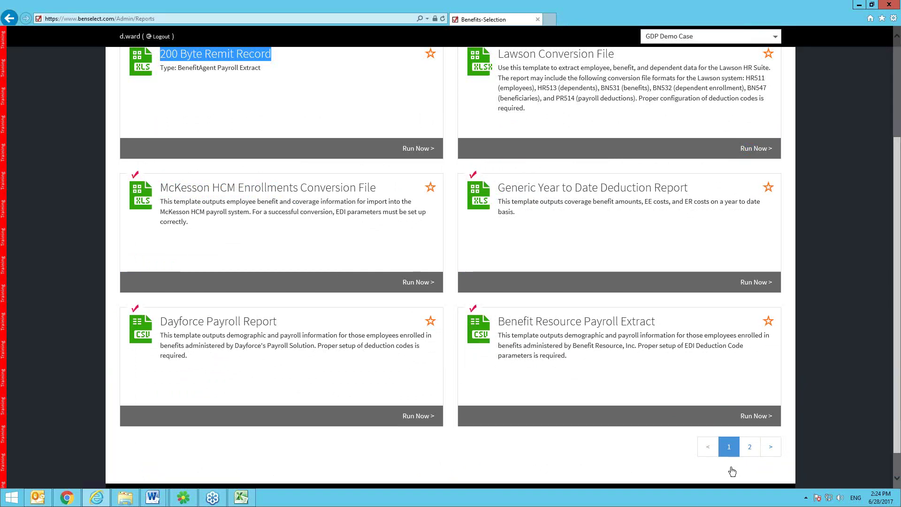
click(748, 447)
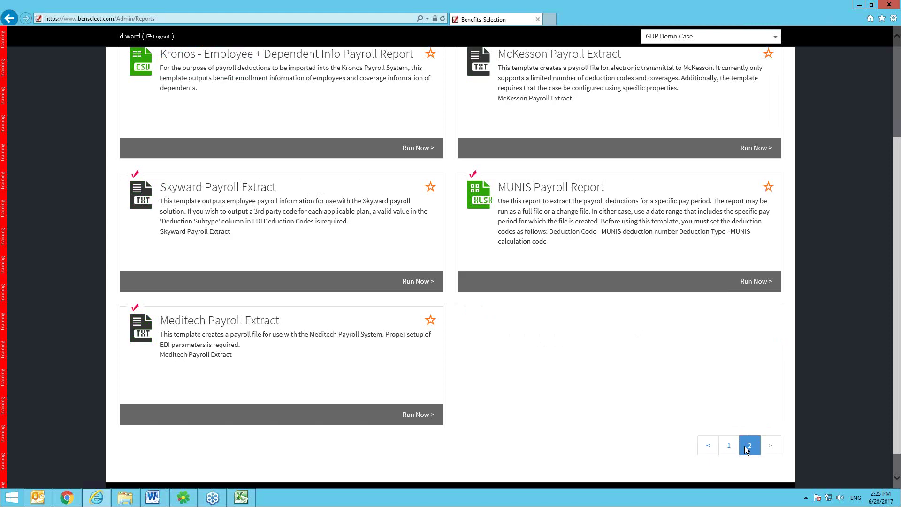
- Filter the report templates by the Standard category and look through its first page
scroll(387, 390, up, 3)
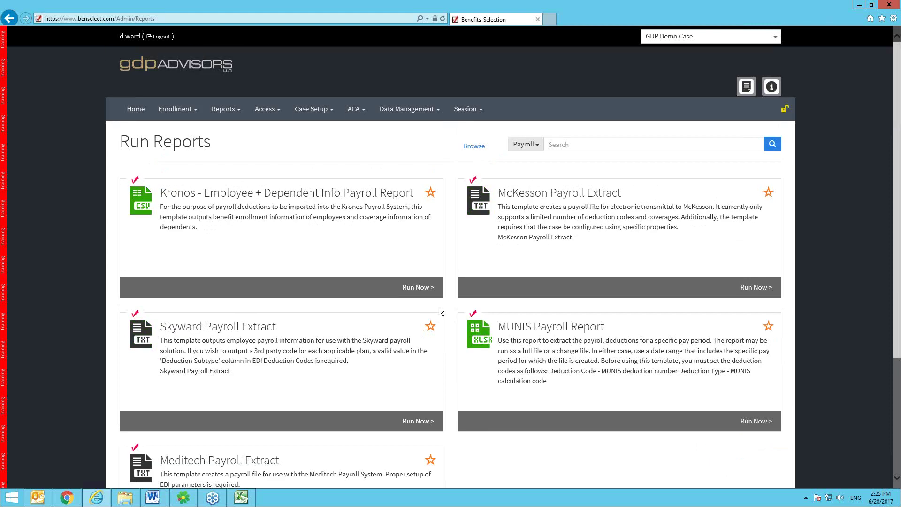
click(534, 145)
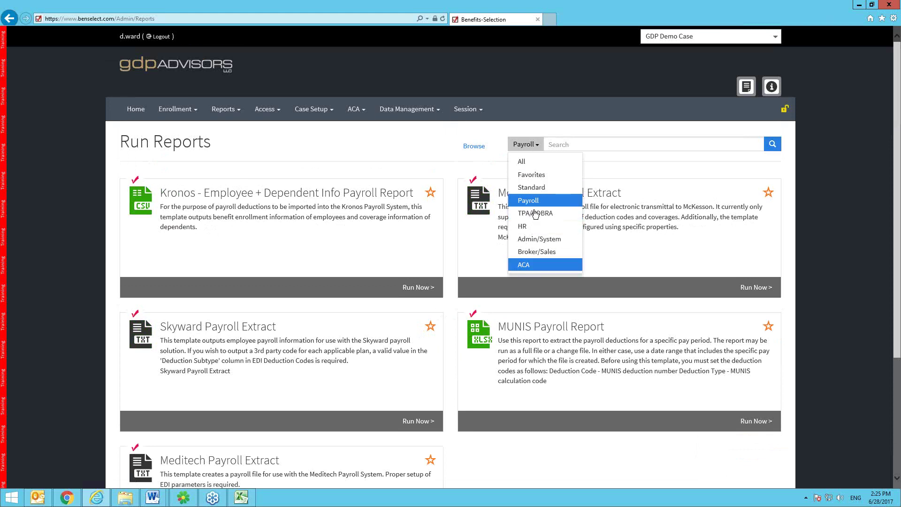
click(534, 188)
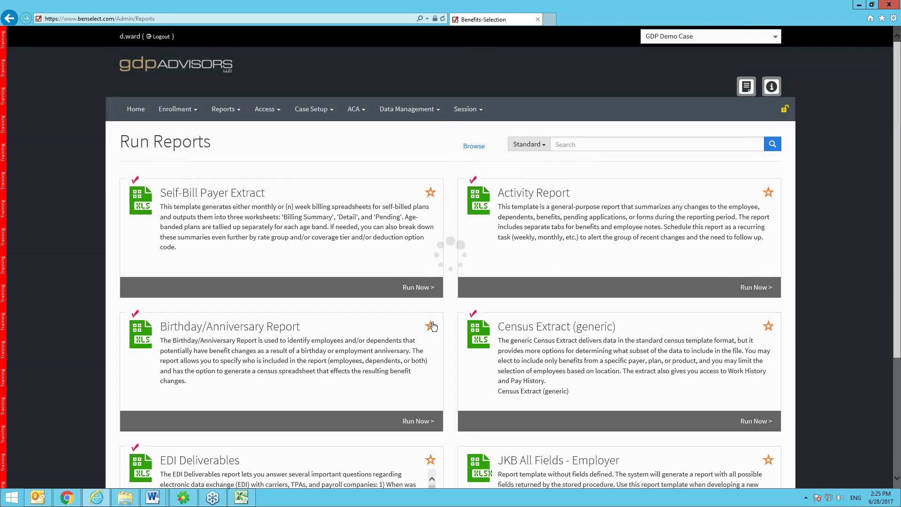
scroll(457, 394, down, 5)
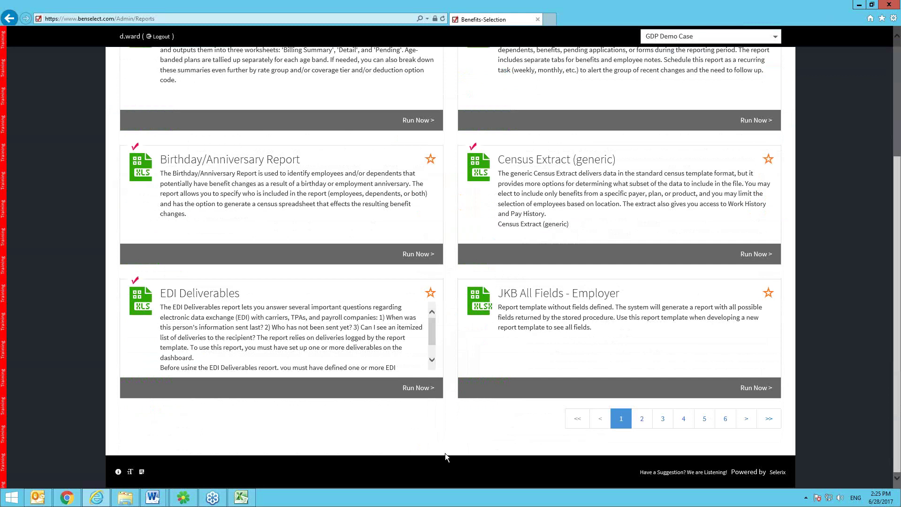
scroll(446, 448, up, 3)
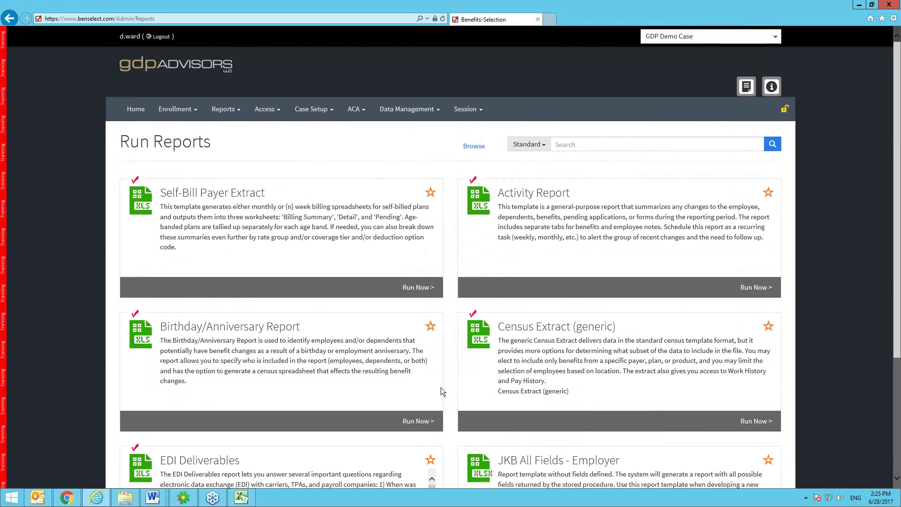
- Return to the GDP Demo Case dashboard and dismiss the unlocked-case warning
click(127, 115)
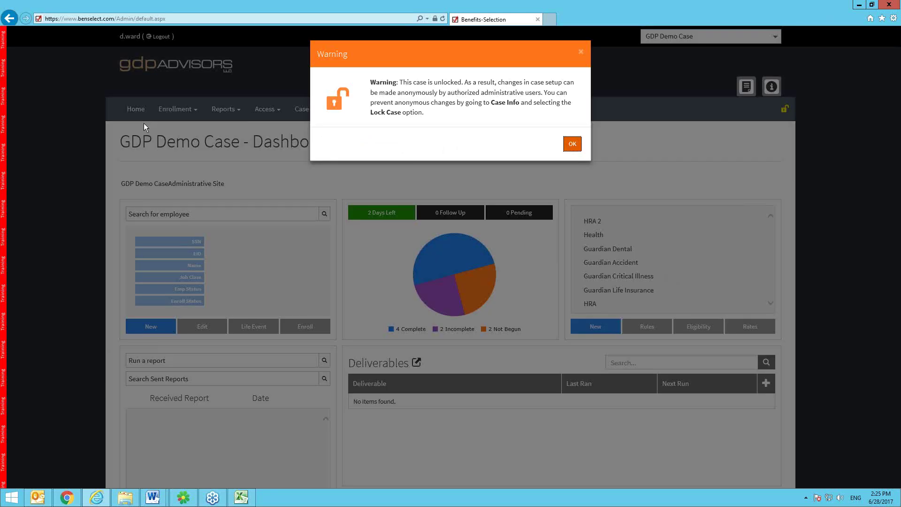
click(573, 143)
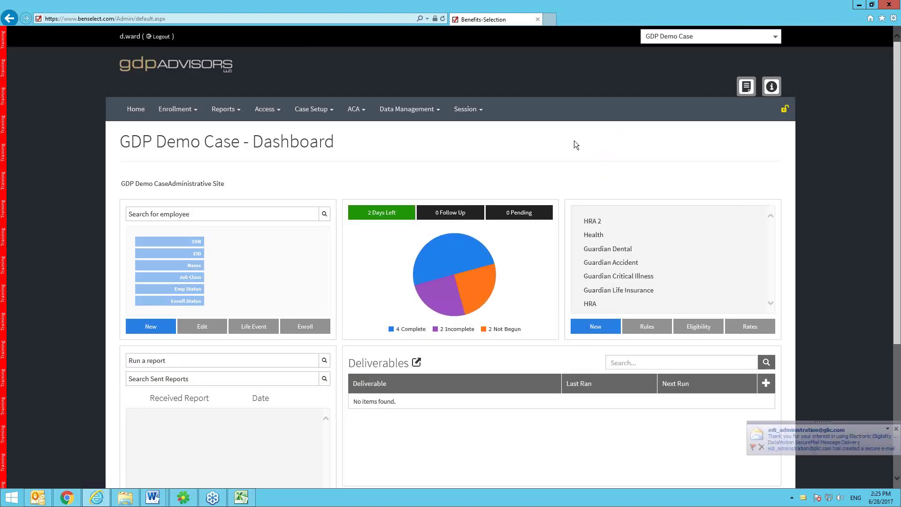